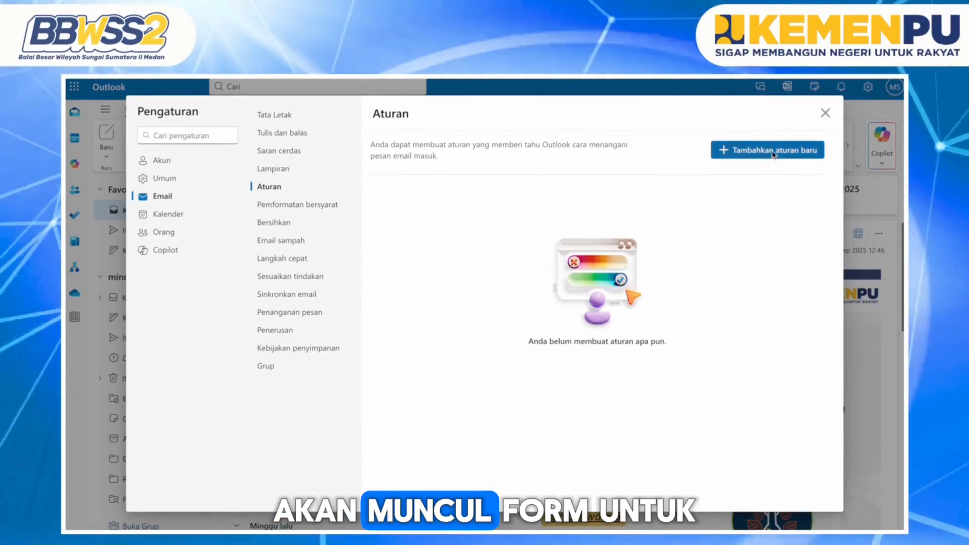
# Start a new mail rule and name it "EMAIL PUSDATIN".
pyautogui.click(773, 153)
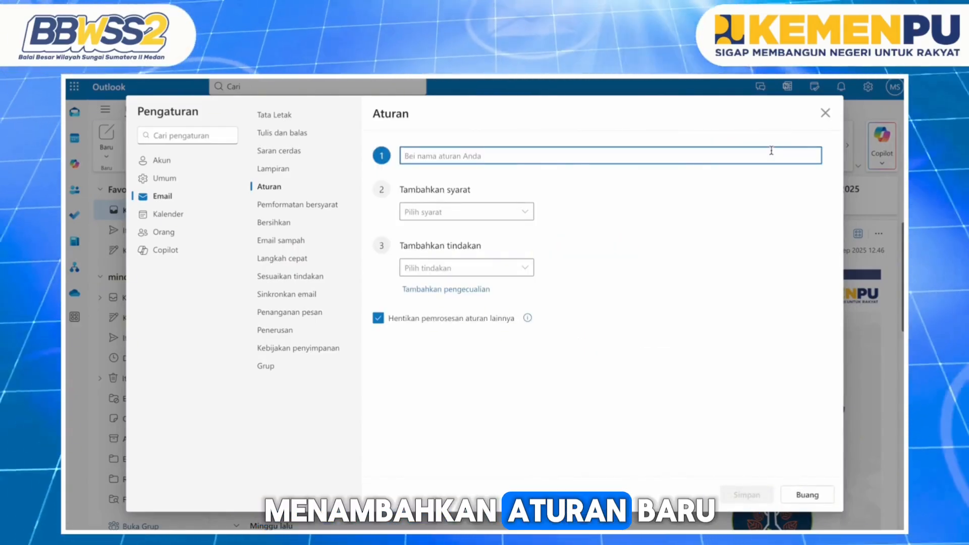
pyautogui.write('EM')
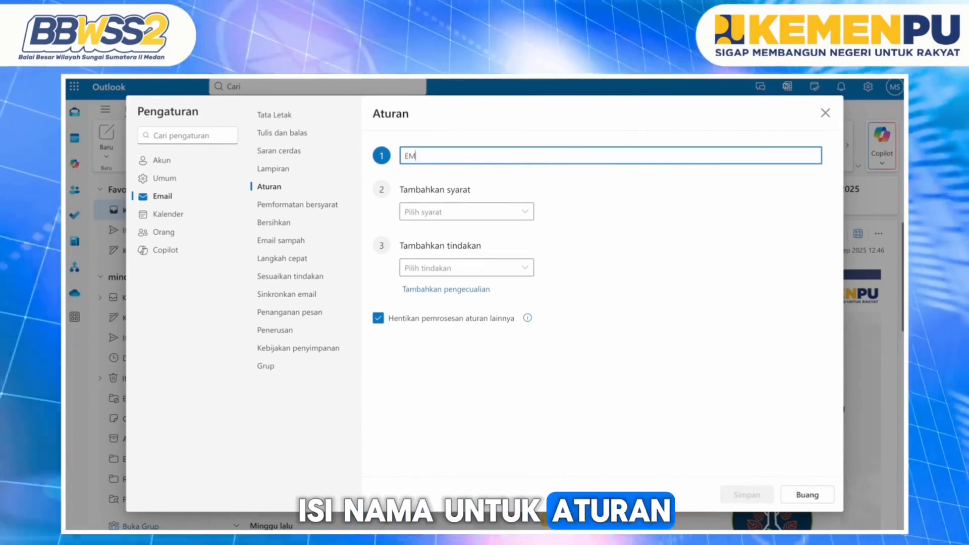
pyautogui.write('AIL PUSDATI')
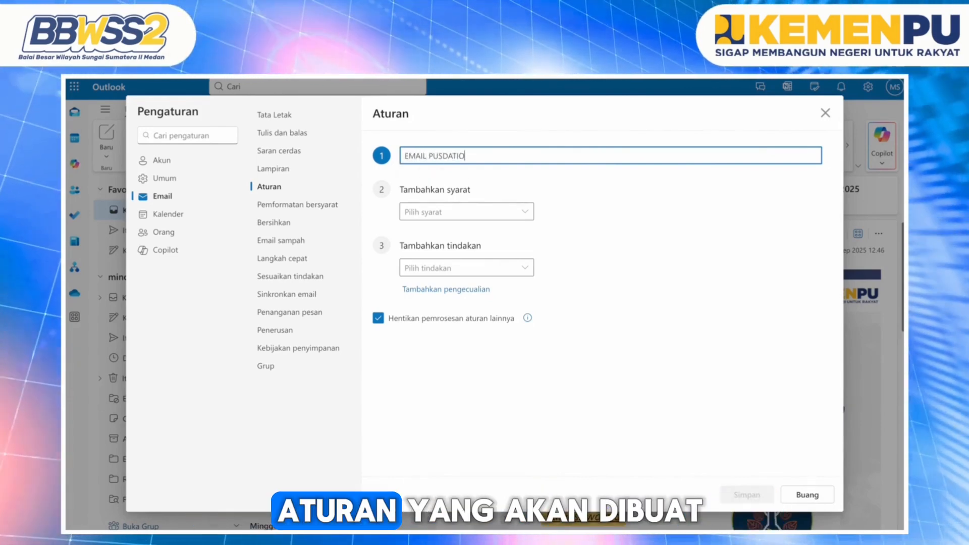
pyautogui.write('N')
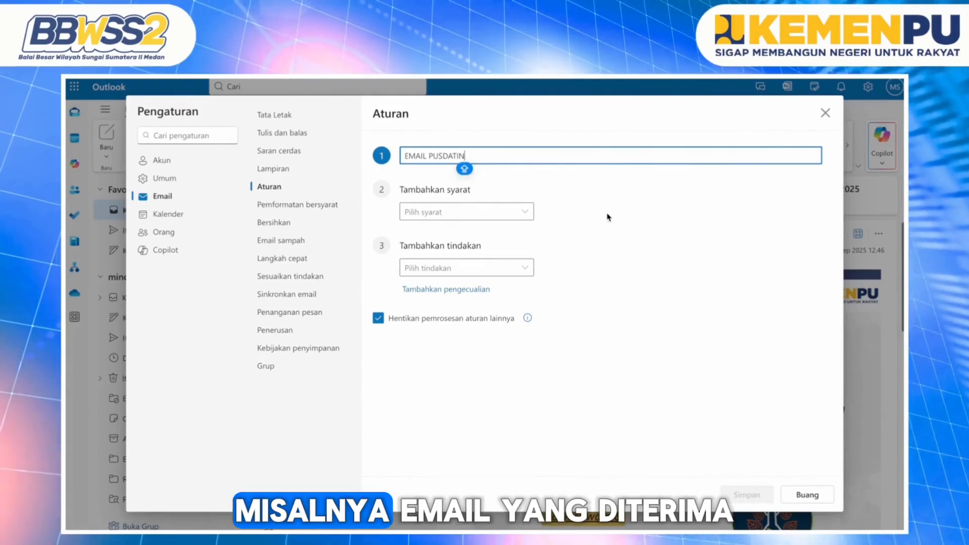
# Add a rule condition that matches messages from (Dari) the suggested contact Data & Informasi BPSDM.
pyautogui.click(512, 217)
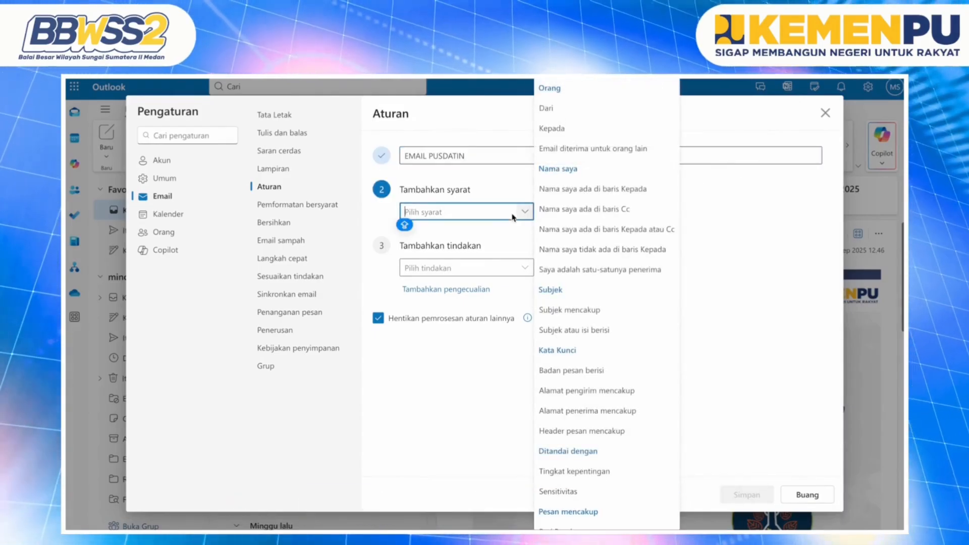
pyautogui.click(551, 112)
pyautogui.click(557, 217)
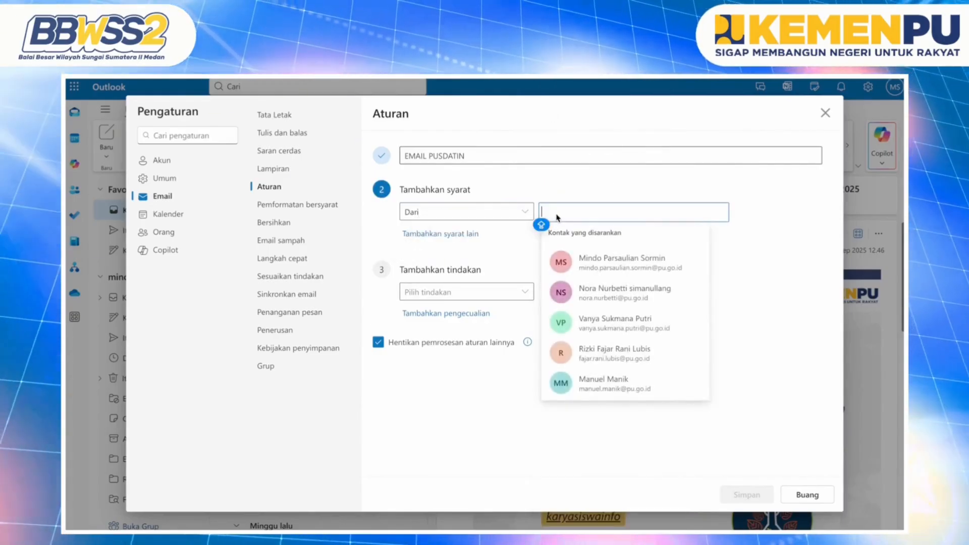
pyautogui.write('da')
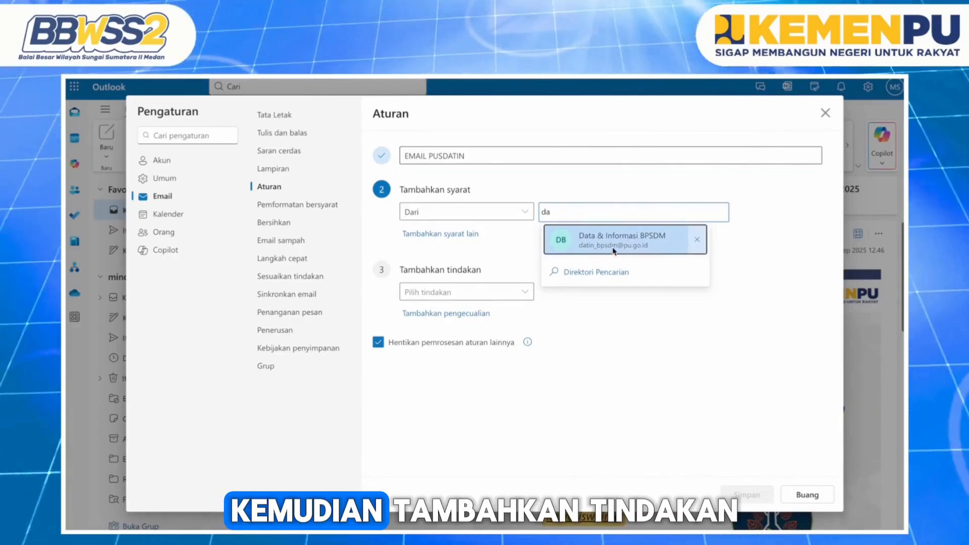
pyautogui.click(614, 248)
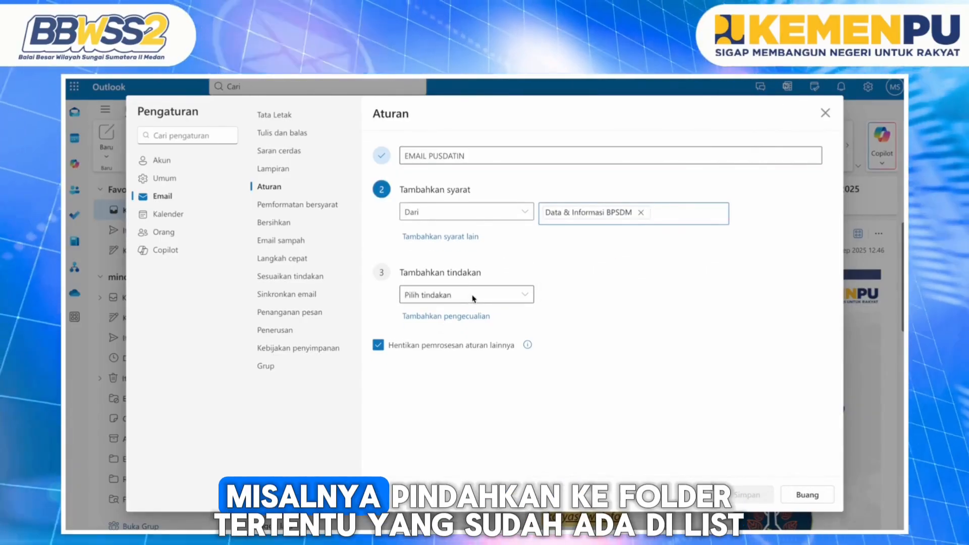
# Set the rule's action to Pindahkan ke, with a newly created folder named "PUSDATIN" as the destination.
pyautogui.click(473, 296)
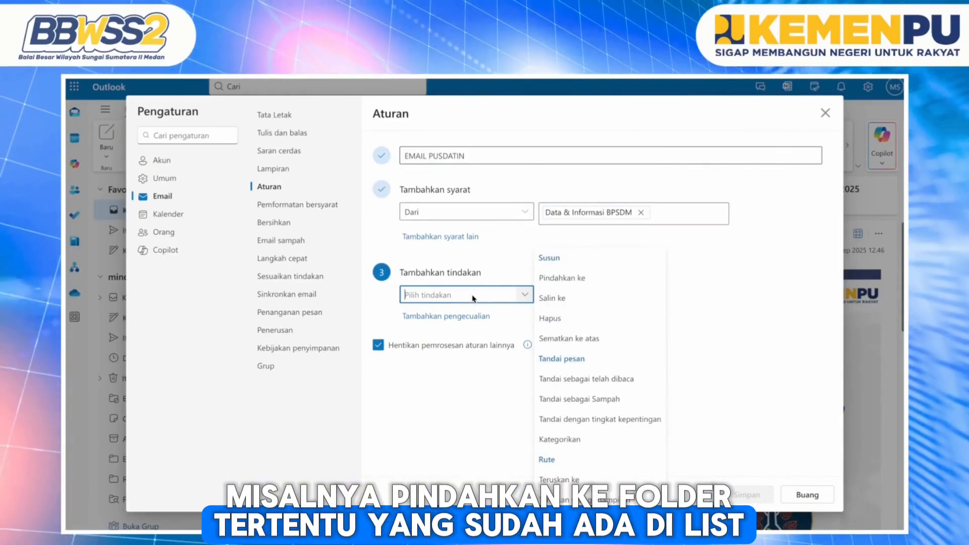
pyautogui.click(557, 278)
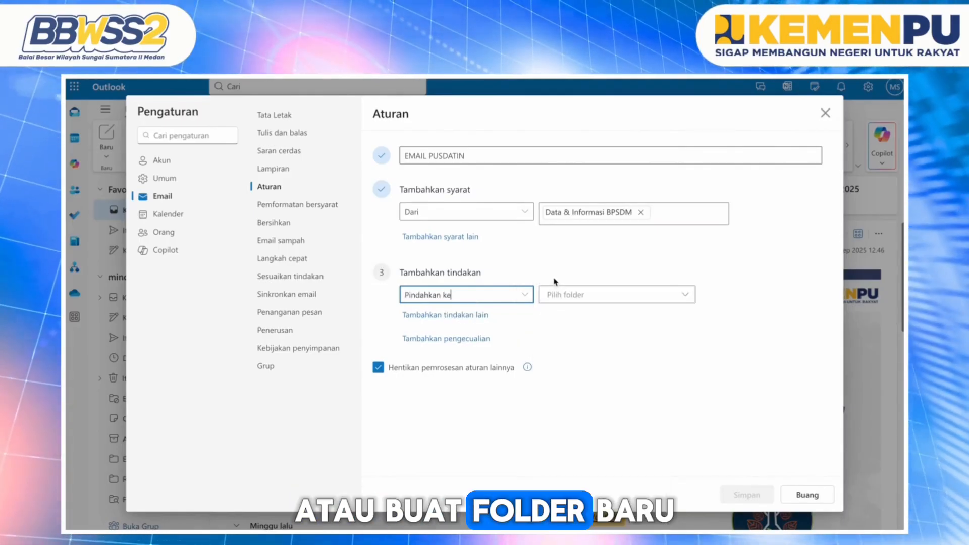
pyautogui.click(593, 298)
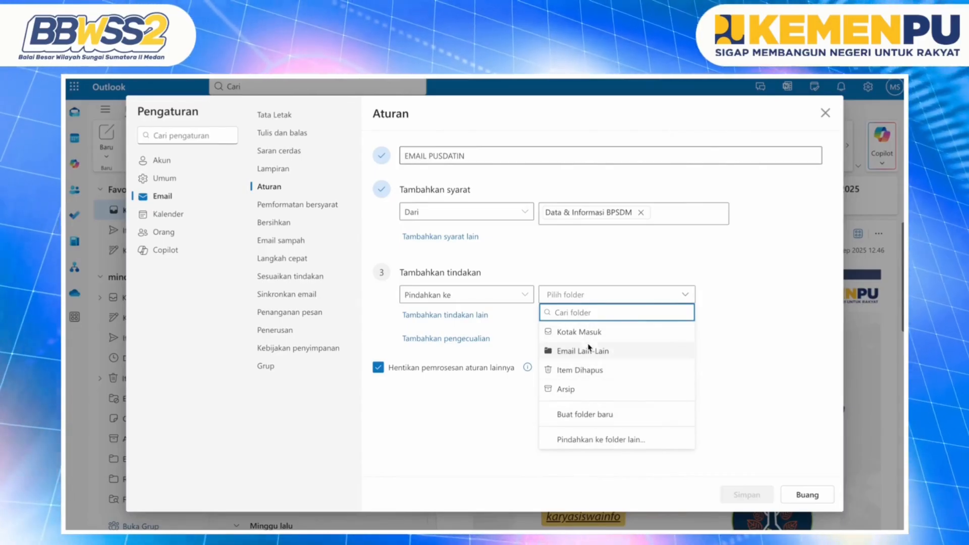
pyautogui.click(591, 415)
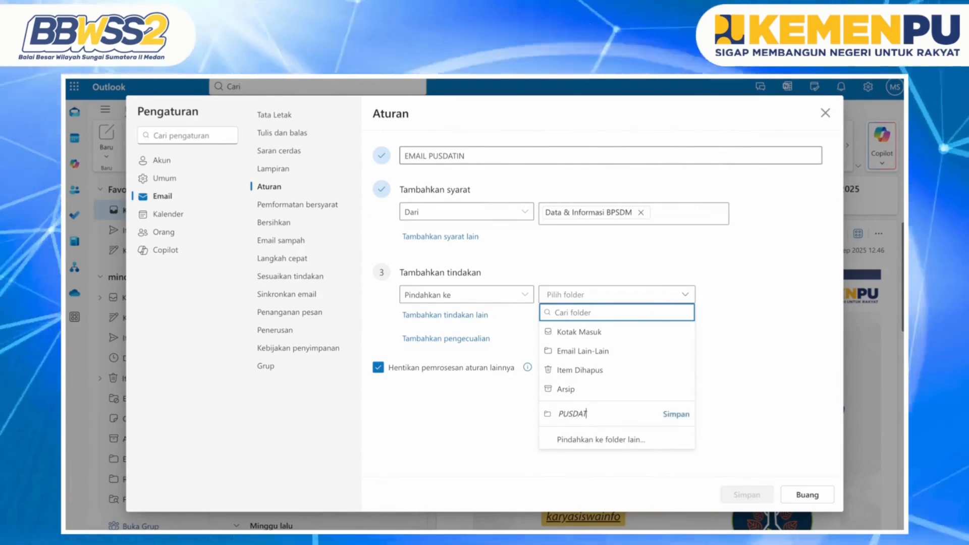
pyautogui.click(682, 418)
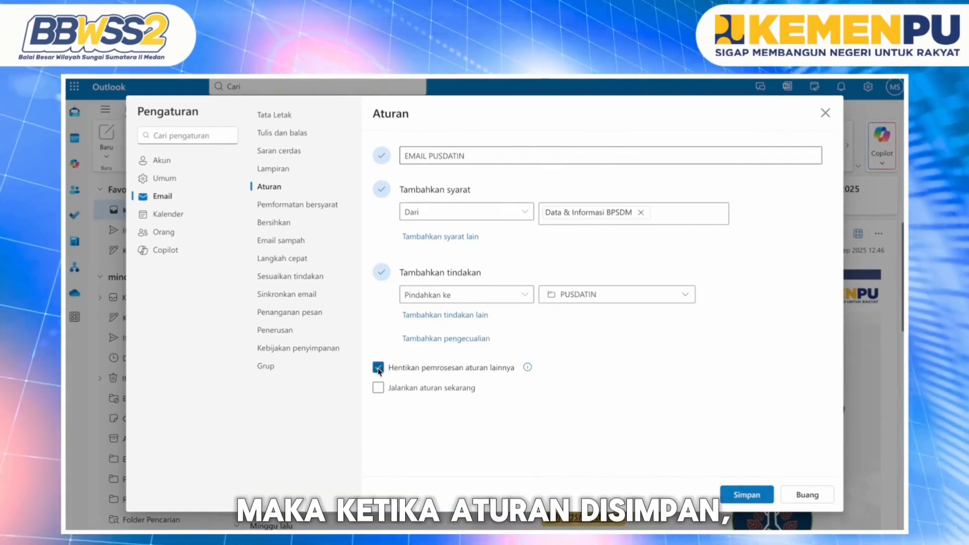
# Enable Jalankan aturan sekarang for the rule, save it and close the settings.
pyautogui.click(400, 392)
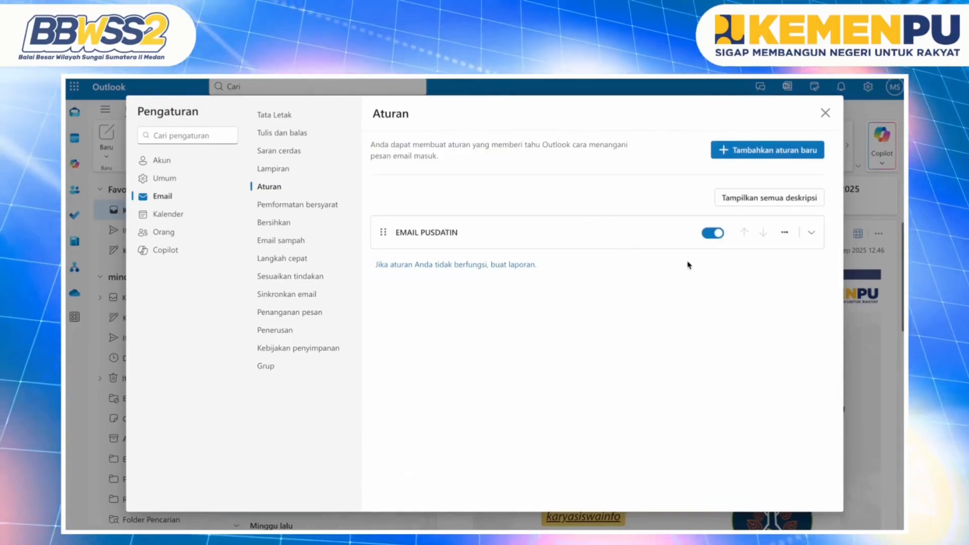
pyautogui.click(825, 113)
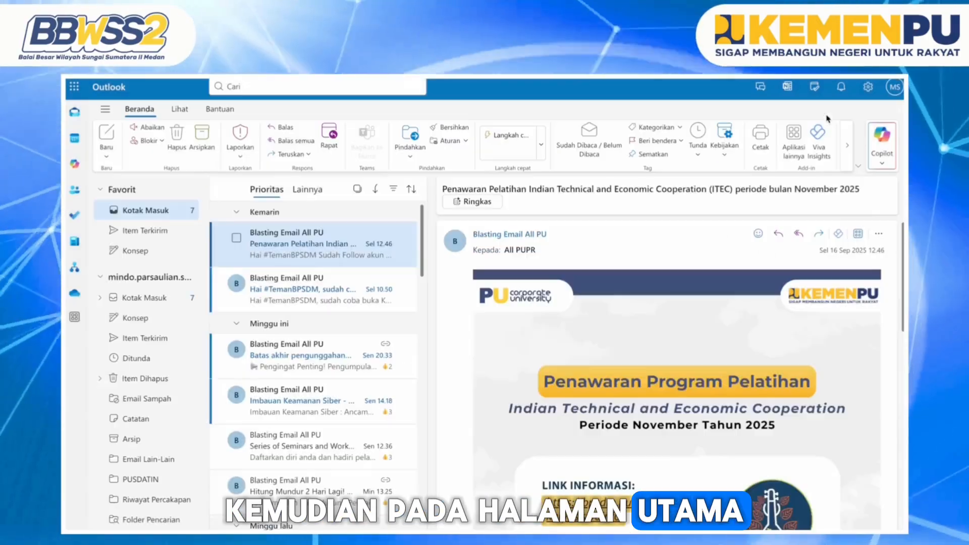
# Open the PUSDATIN folder and view its two Data & Informasi BPSDM messages to check the rule's sorting.
pyautogui.scroll(-1, 173, 406)
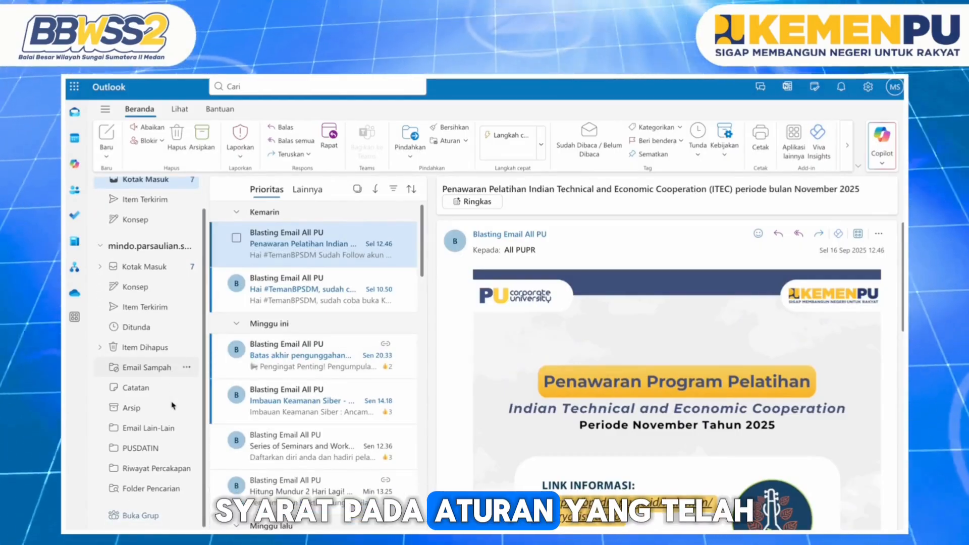
pyautogui.click(136, 449)
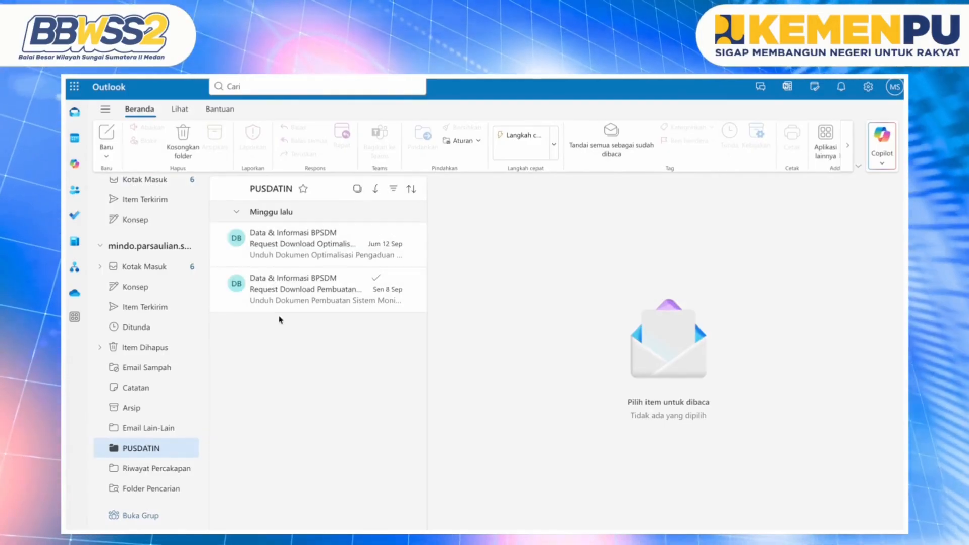
pyautogui.click(277, 245)
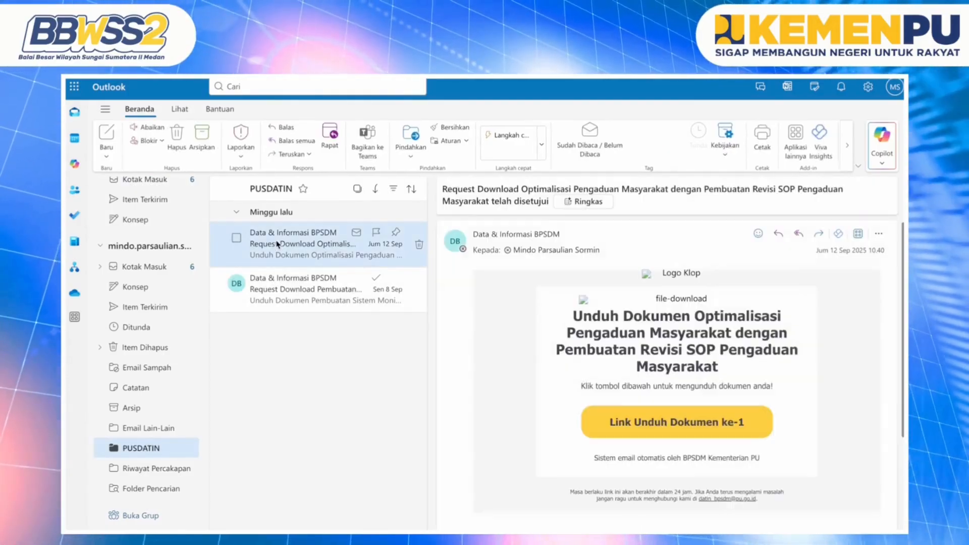
pyautogui.click(308, 288)
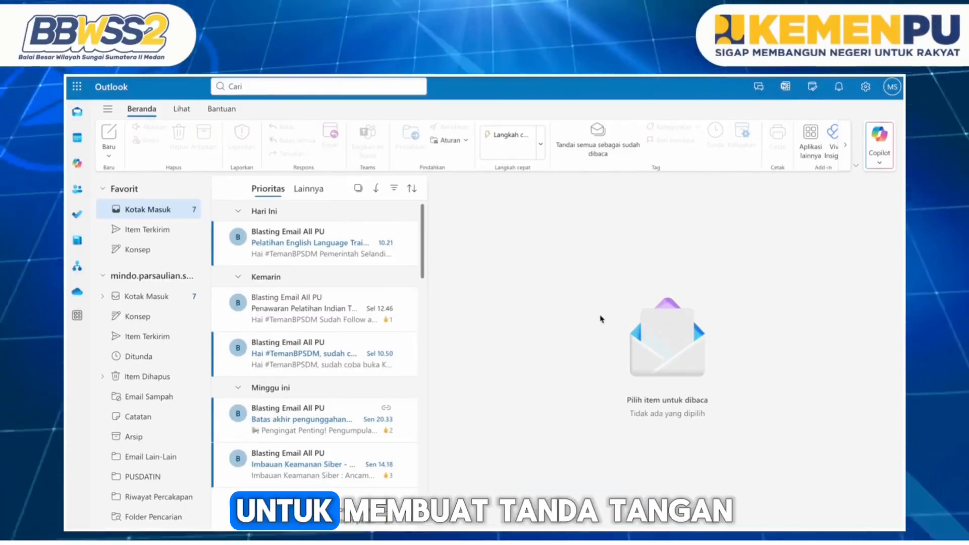
# Go to the account's email signature settings and name the new signature with the owner's first name followed by "Signature".
pyautogui.click(865, 88)
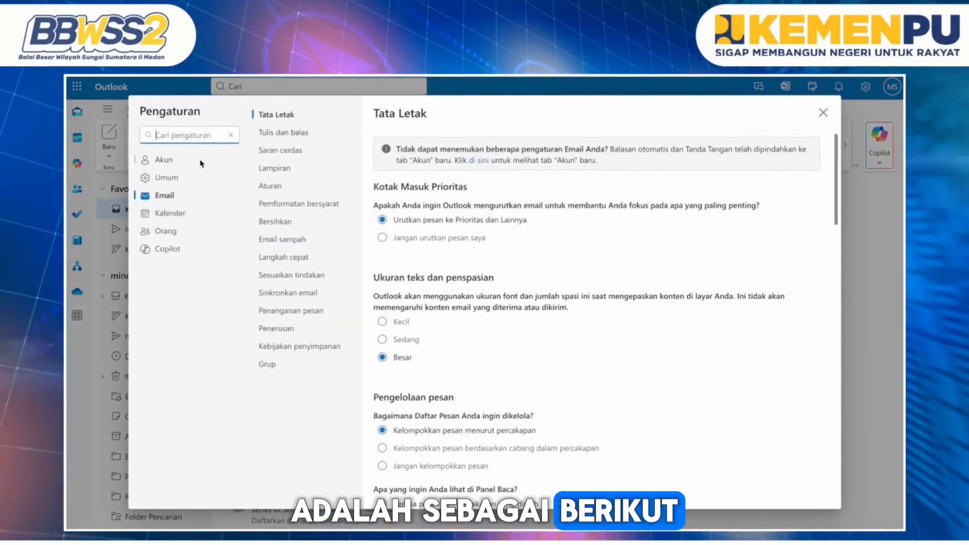
pyautogui.click(163, 160)
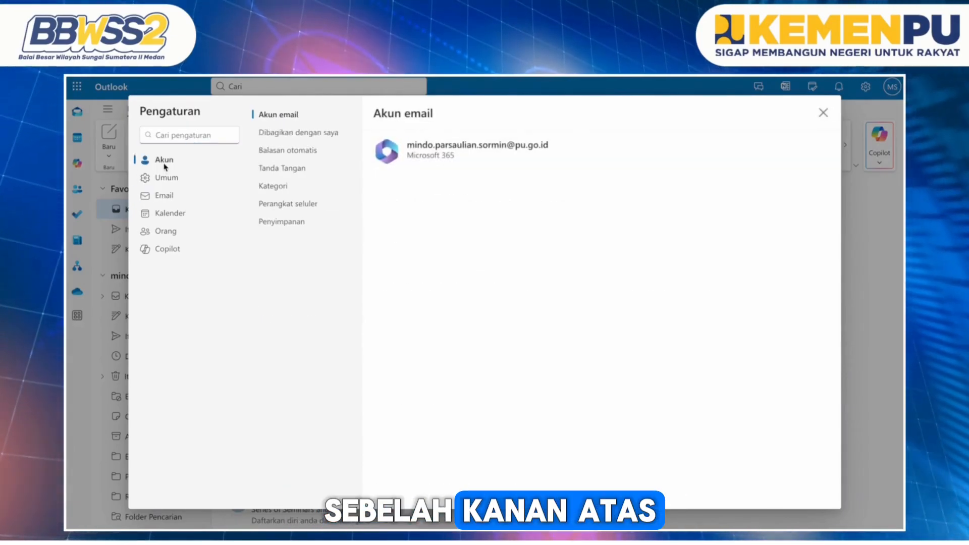
pyautogui.click(276, 169)
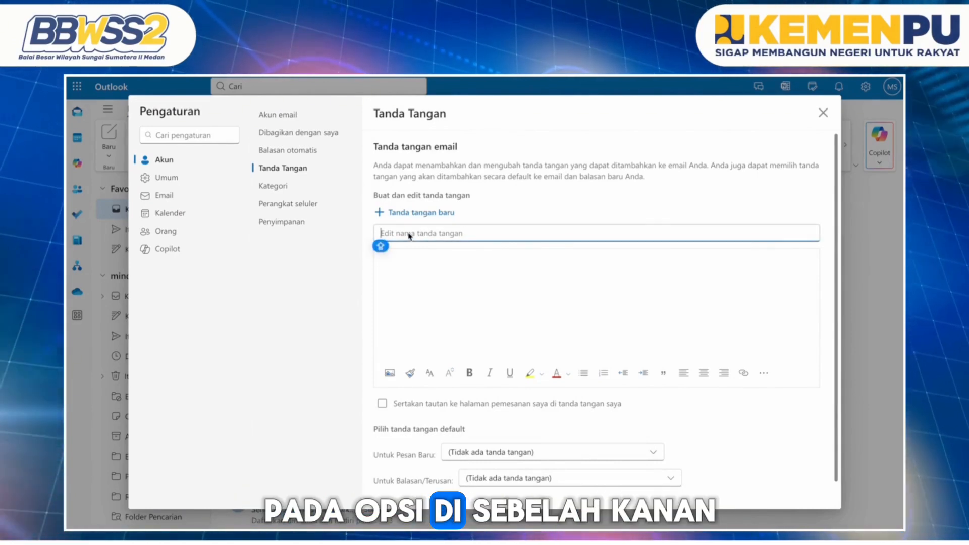
pyautogui.write('Mindo')
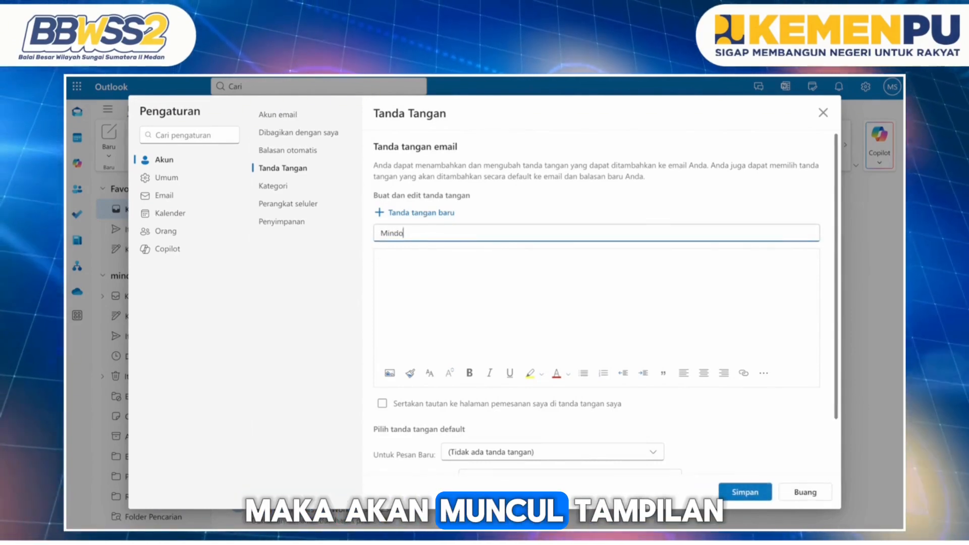
pyautogui.write("'s ")
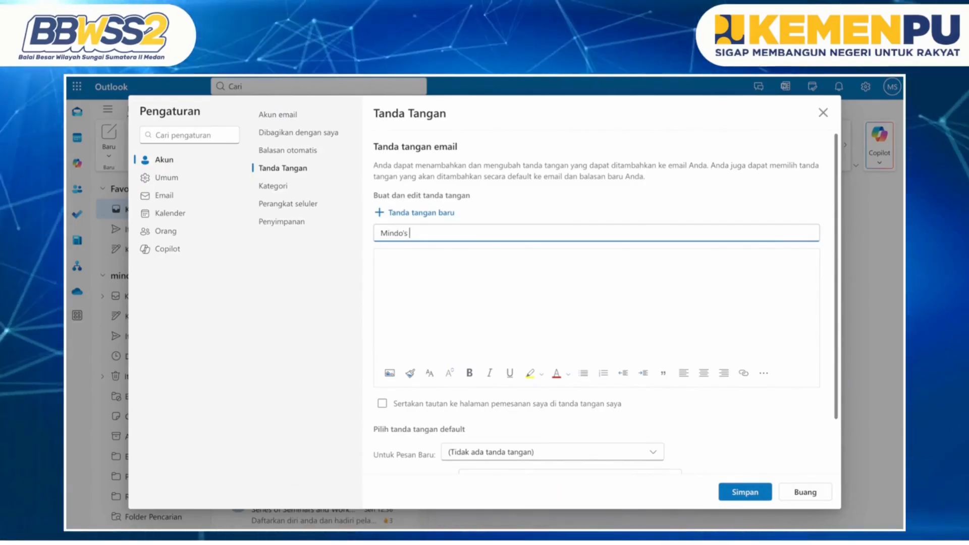
pyautogui.write('Sigant')
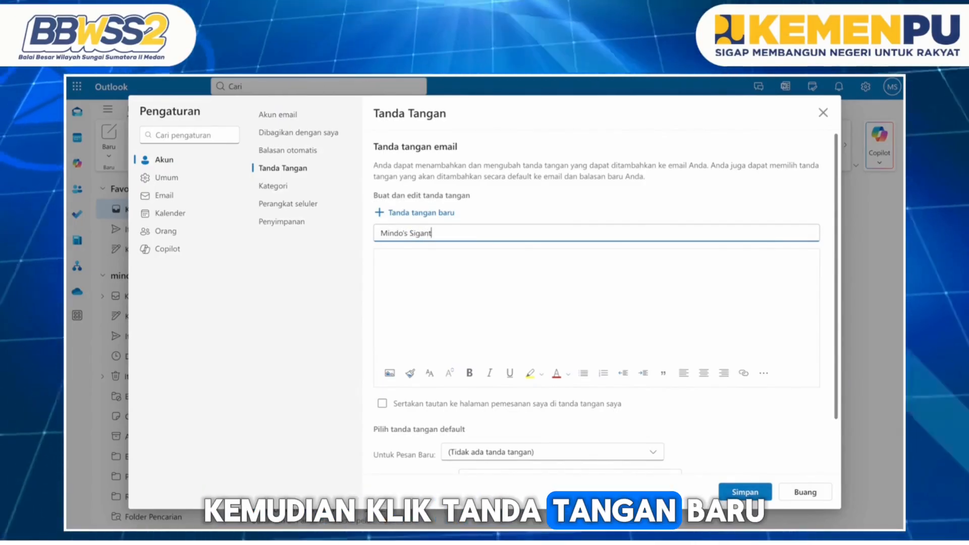
pyautogui.write('ure')
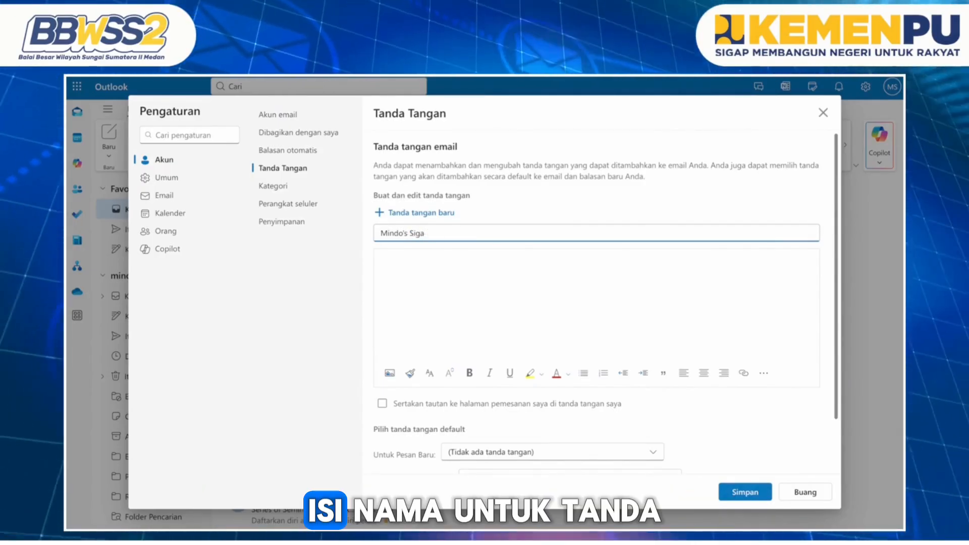
pyautogui.write('ature')
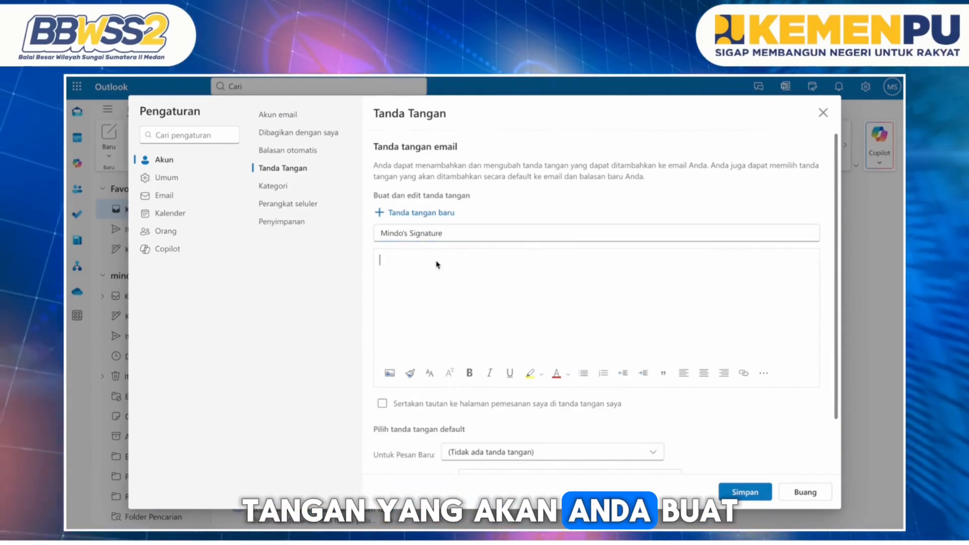
# Paste the prepared block with full name, employee number, e-mail address and BBWSS2 logo into the signature body and save it.
pyautogui.click(436, 265)
pyautogui.hotkey('ctrl', 'v')
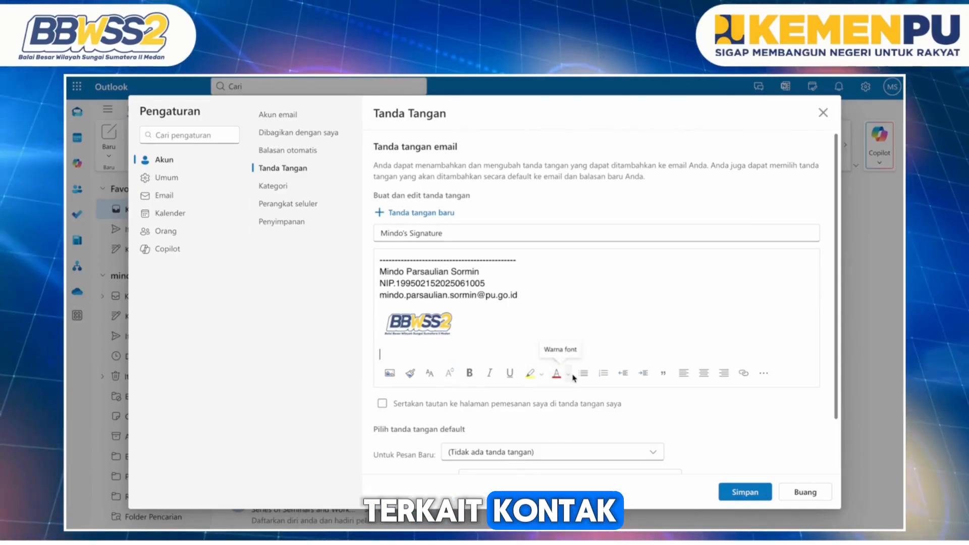
pyautogui.scroll(-2, 592, 380)
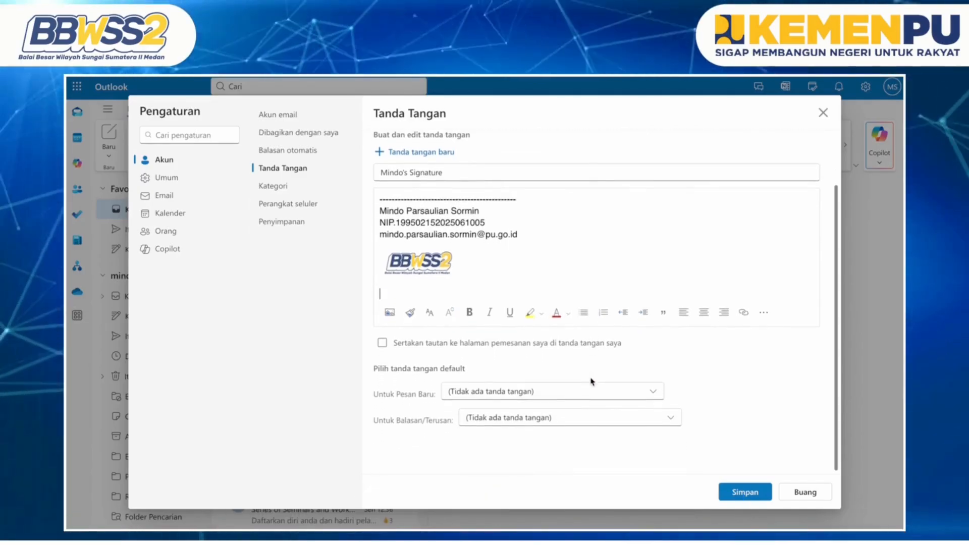
pyautogui.click(579, 392)
pyautogui.click(581, 392)
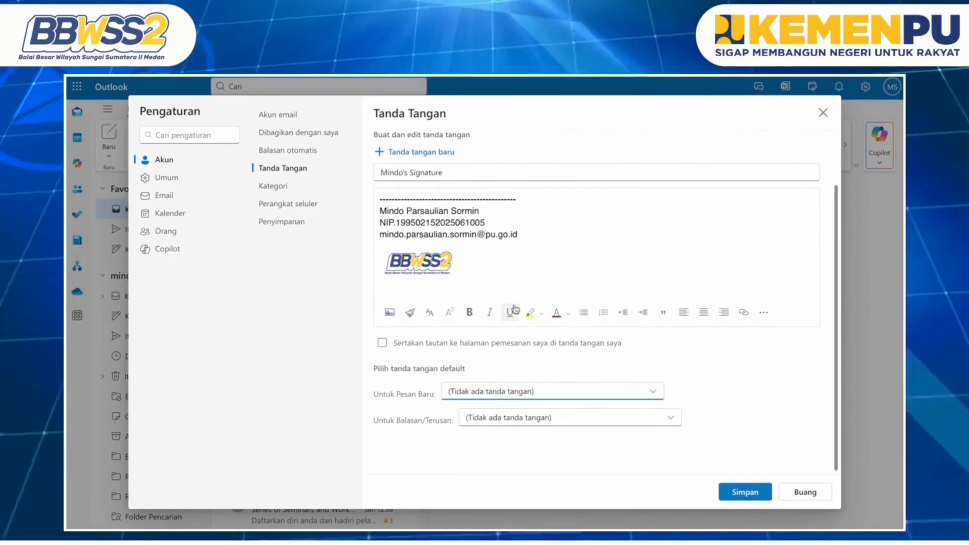
pyautogui.scroll(1, 497, 264)
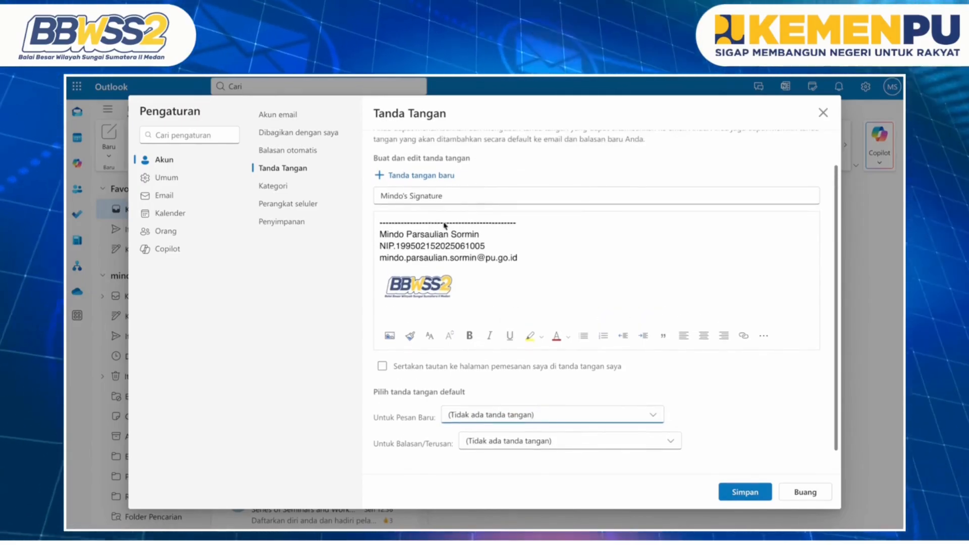
pyautogui.click(736, 492)
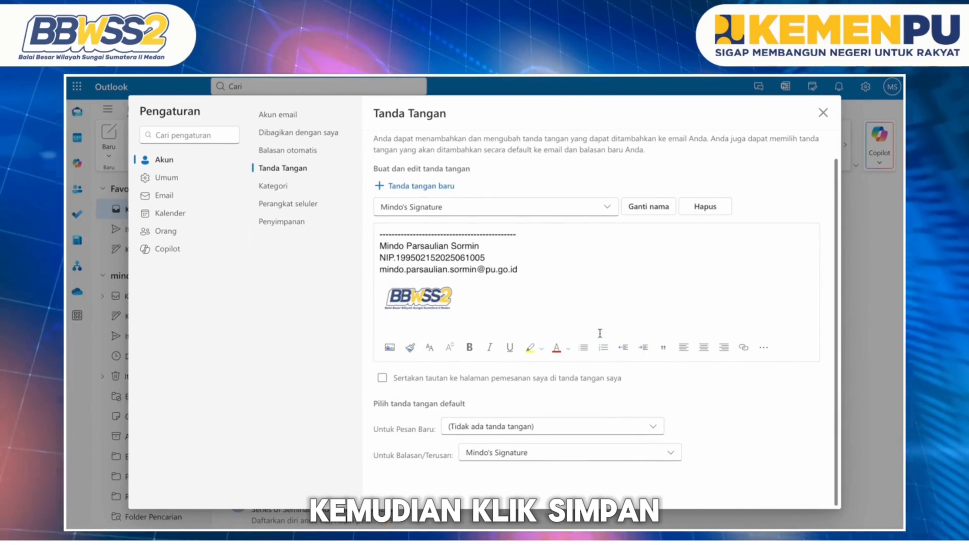
# Set the owner's signature as the default for new messages, keep it for replies and forwards, then save and close the settings.
pyautogui.click(539, 426)
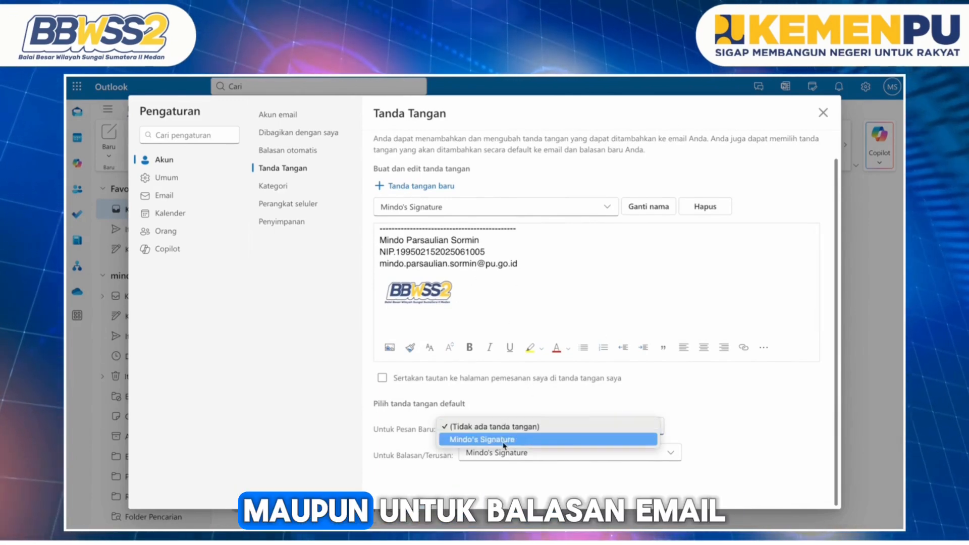
pyautogui.click(422, 436)
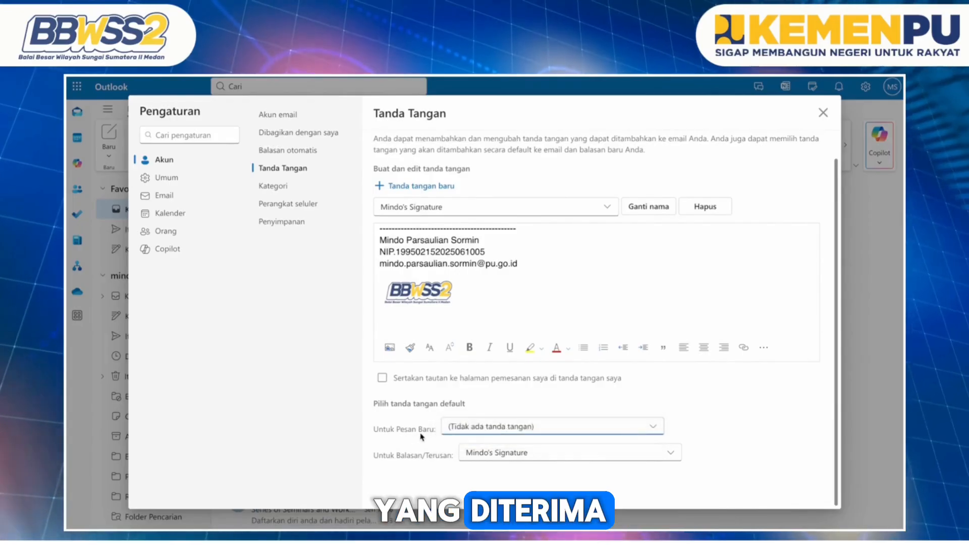
pyautogui.click(485, 426)
pyautogui.click(497, 441)
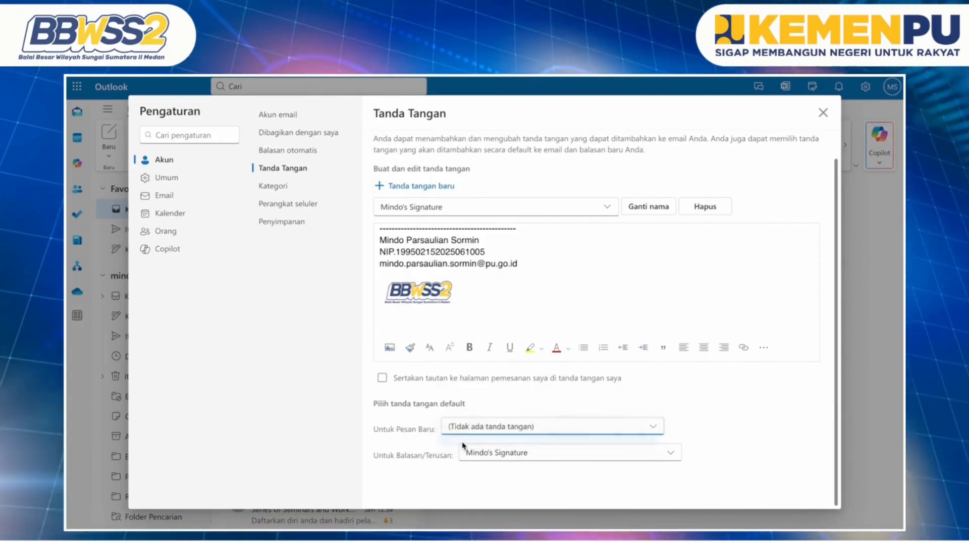
pyautogui.click(492, 459)
pyautogui.click(503, 458)
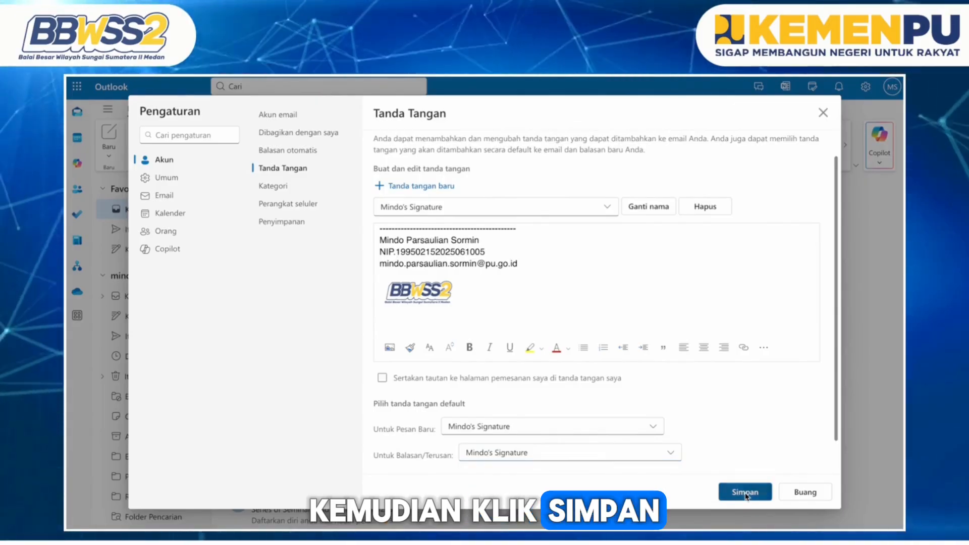
pyautogui.click(744, 495)
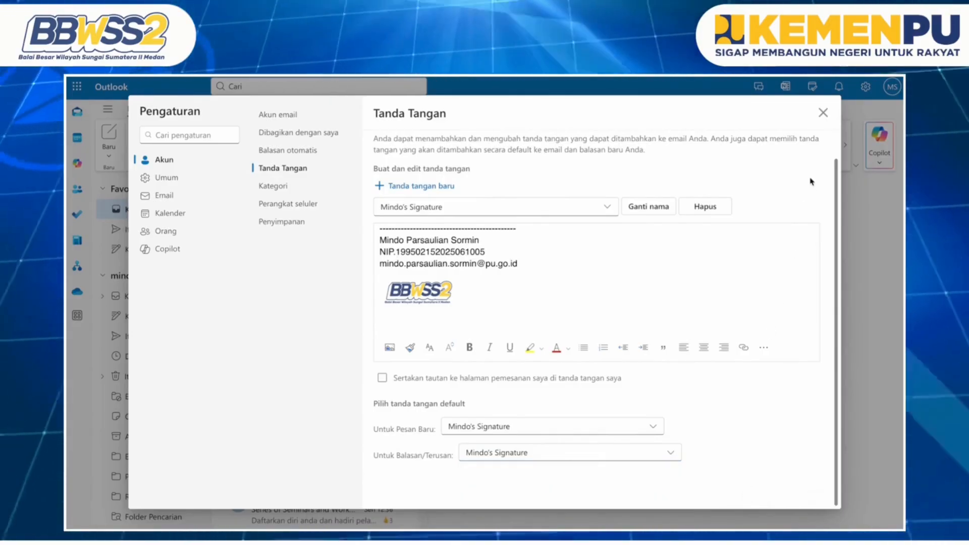
pyautogui.click(823, 113)
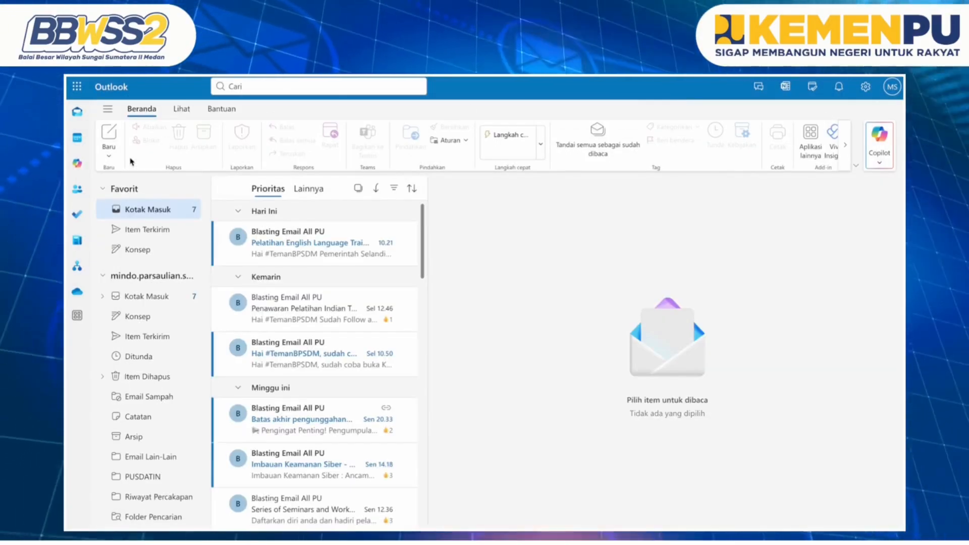
# Create a new email to check the automatically inserted signature and start the body above it with "Kep".
pyautogui.click(109, 155)
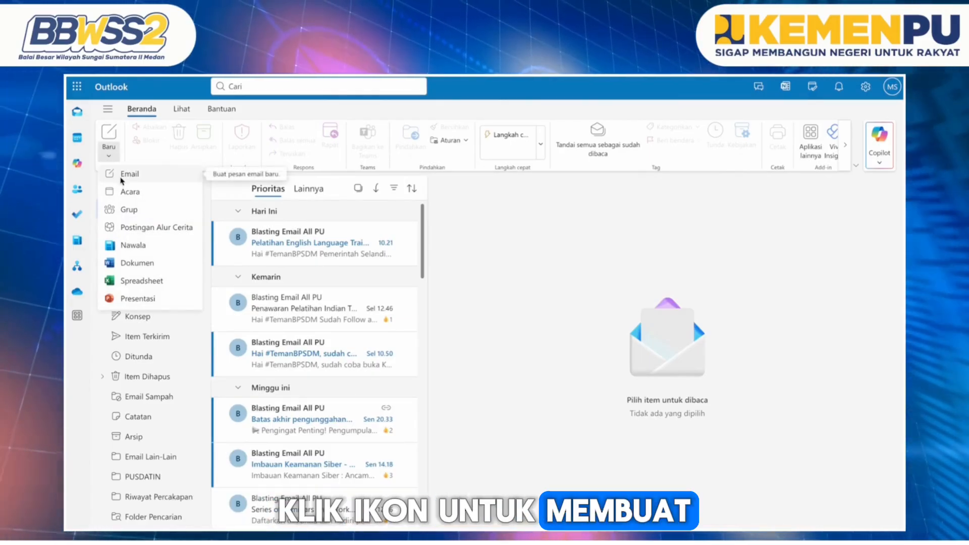
pyautogui.click(121, 176)
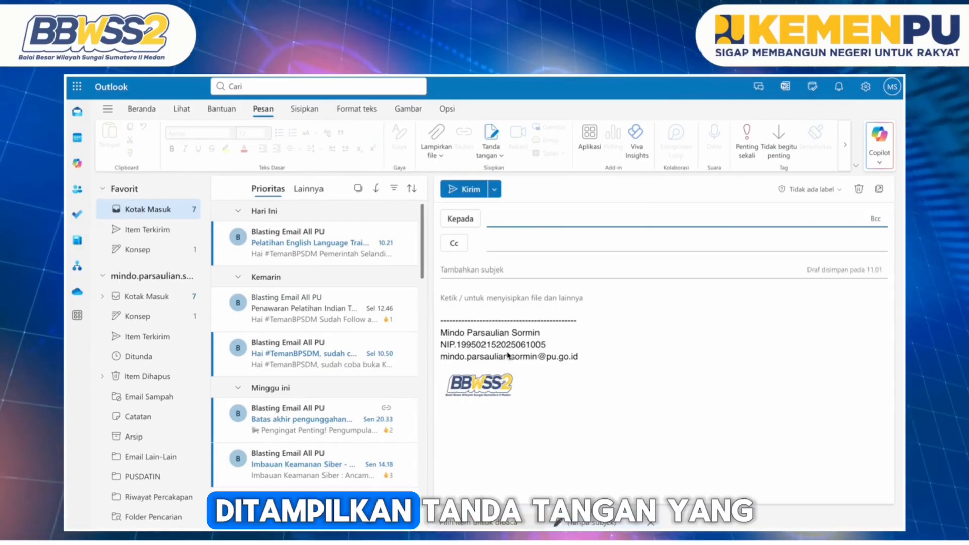
pyautogui.click(483, 301)
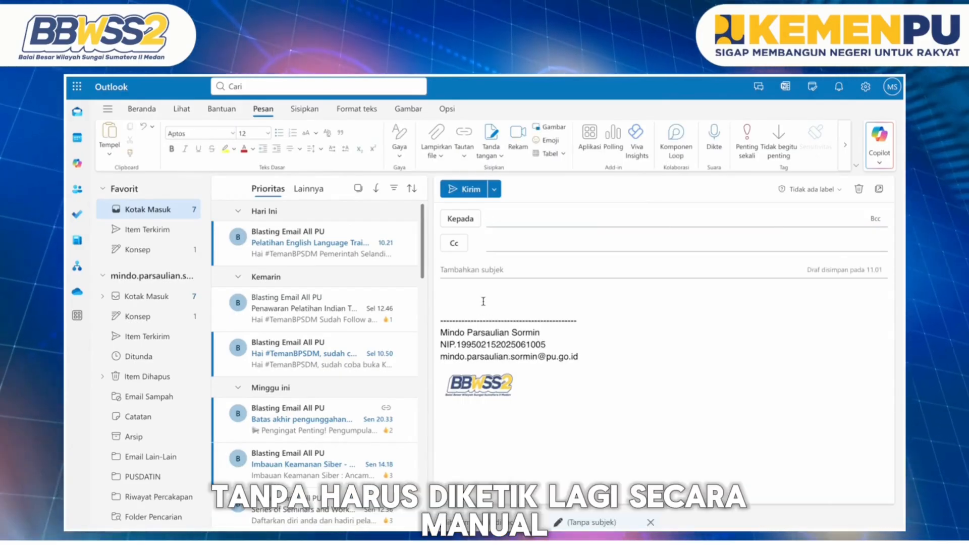
pyautogui.write('Kep')
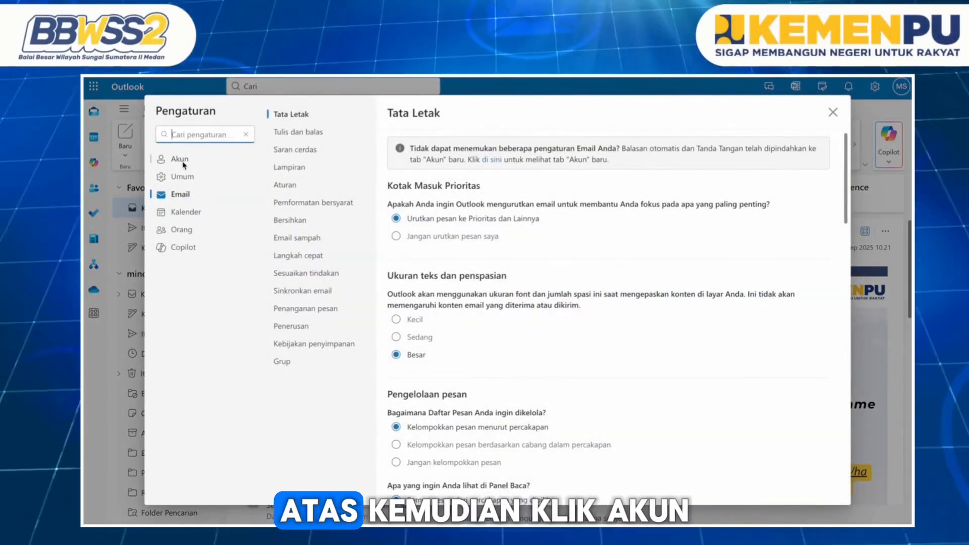
# Turn on Balasan otomatis in the account settings and limit the replies to a set time period.
pyautogui.click(180, 159)
pyautogui.click(302, 150)
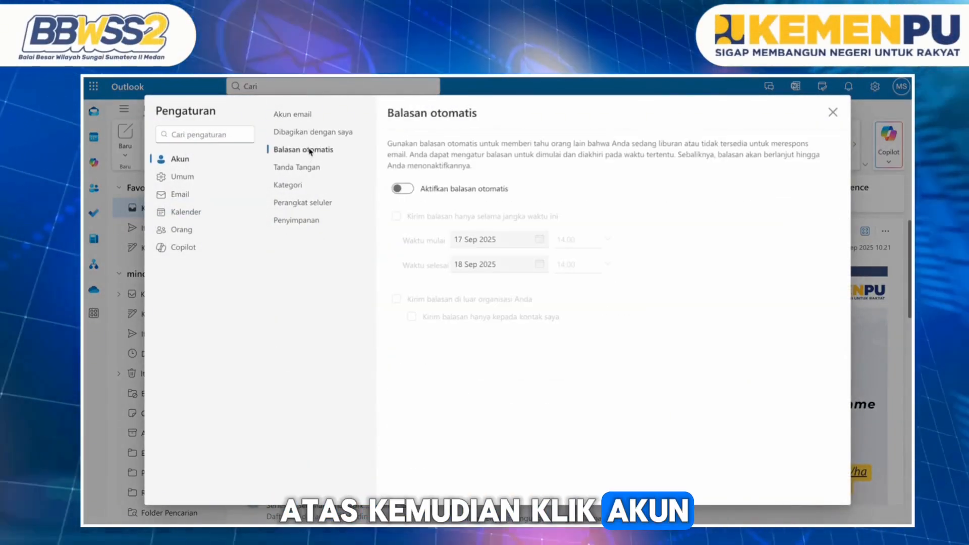
pyautogui.click(402, 189)
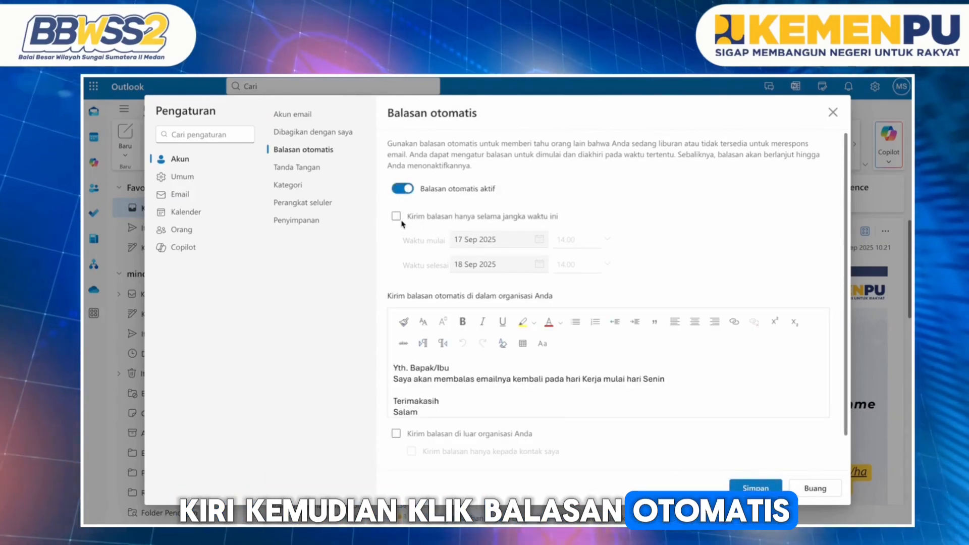
pyautogui.click(397, 217)
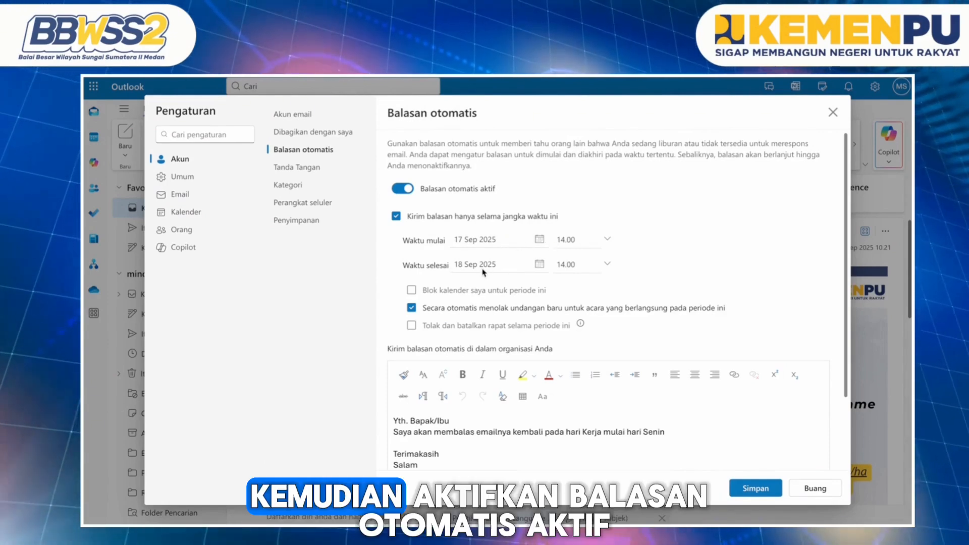
# Add the closing line "Hormat Saya" below "Salam" in the automatic reply for people inside the organisation.
pyautogui.scroll(-3, 569, 275)
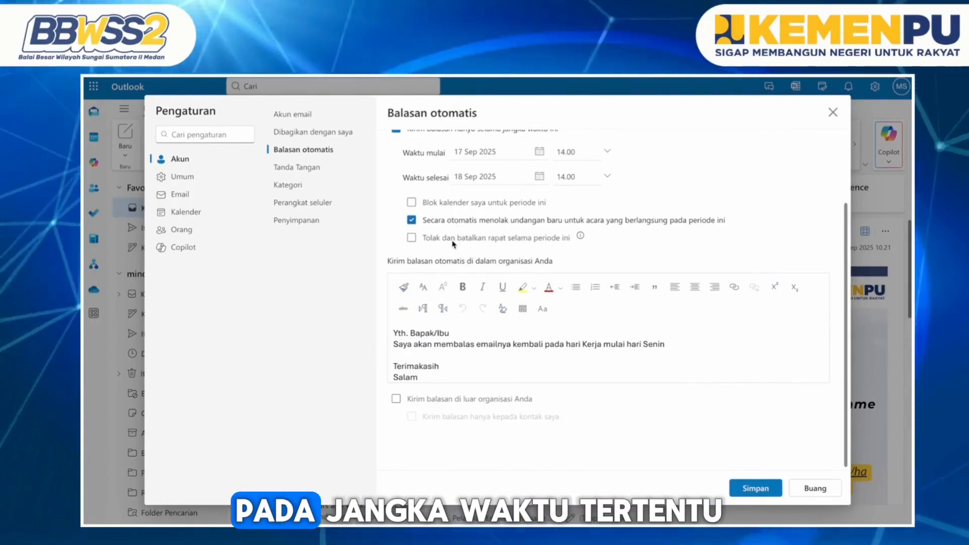
pyautogui.press('Return')
pyautogui.write('Hormat Saya')
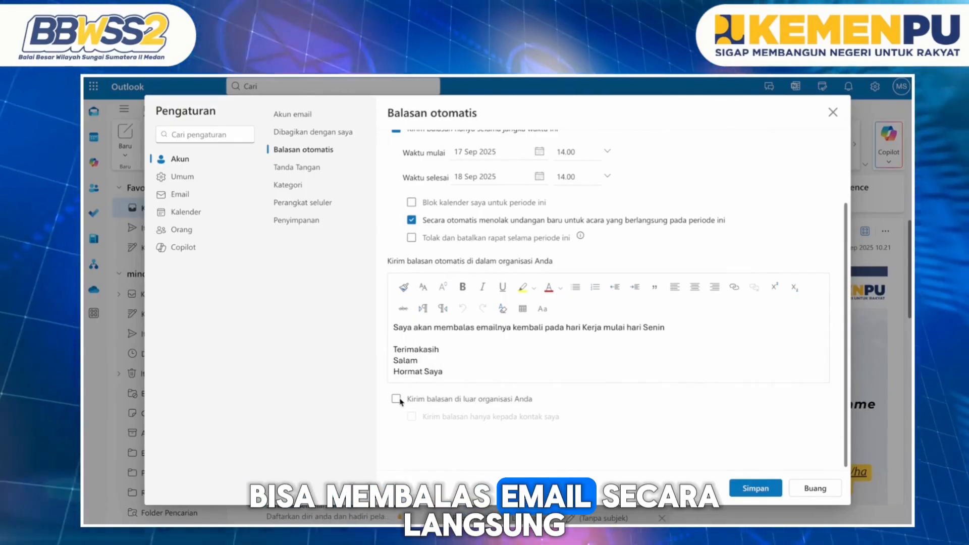
# Enable automatic replies outside the organisation and copy the internal reply text into the external message.
pyautogui.click(397, 399)
pyautogui.scroll(-2, 400, 402)
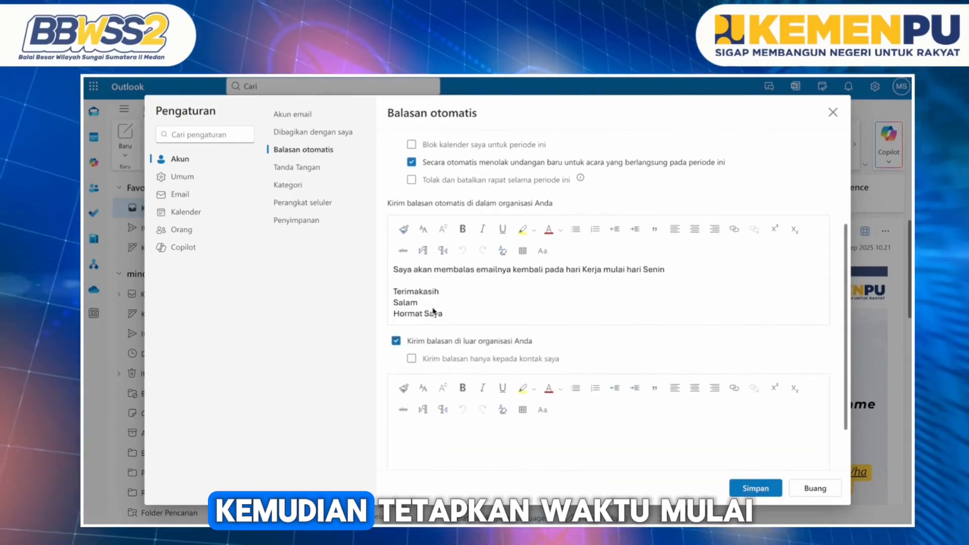
pyautogui.scroll(1, 433, 311)
pyautogui.moveTo(394, 275); pyautogui.dragTo(465, 332)
pyautogui.hotkey('ctrl', 'c')
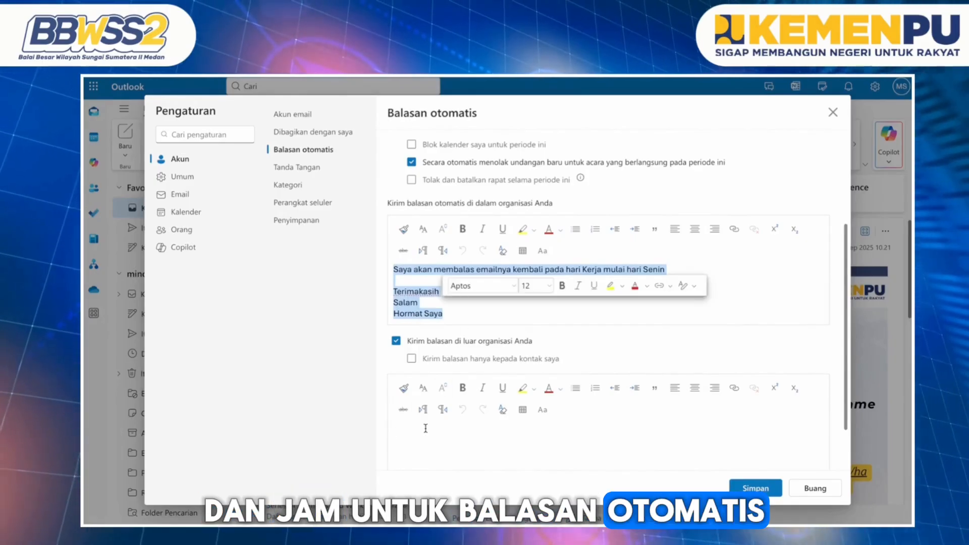
pyautogui.click(424, 427)
pyautogui.hotkey('ctrl', 'v')
pyautogui.scroll(2, 436, 442)
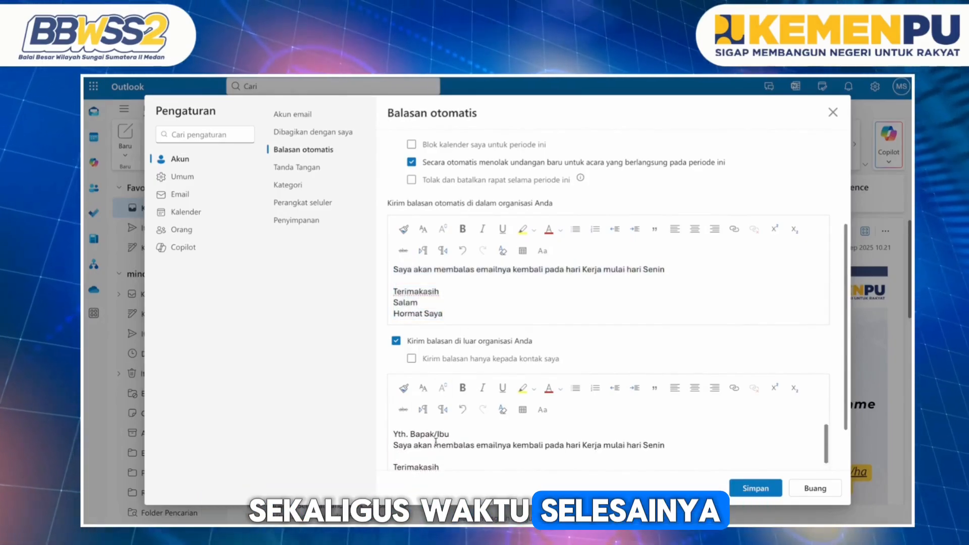
# Review the external reply text, save the automatic replies, dismiss the notification and close the settings.
pyautogui.scroll(-3, 435, 442)
pyautogui.scroll(1, 471, 463)
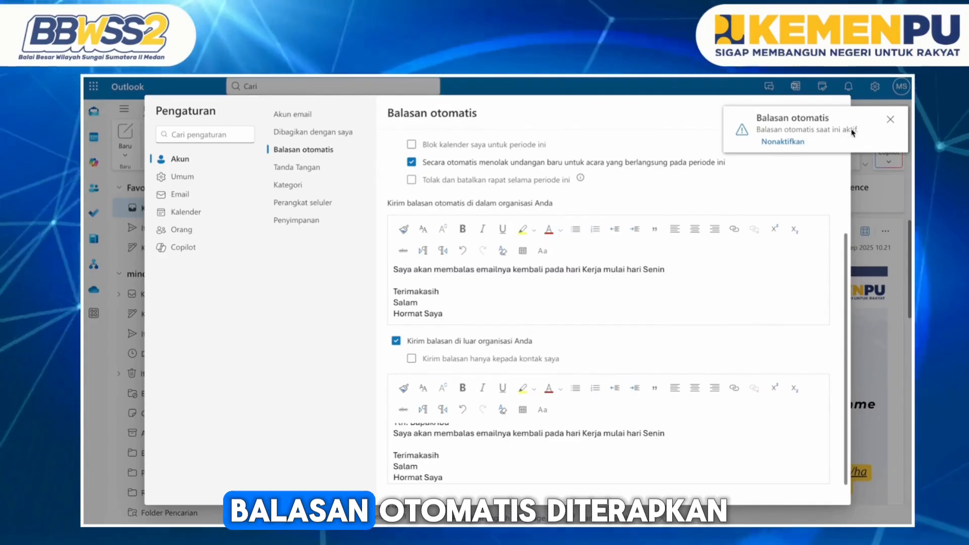
pyautogui.click(890, 122)
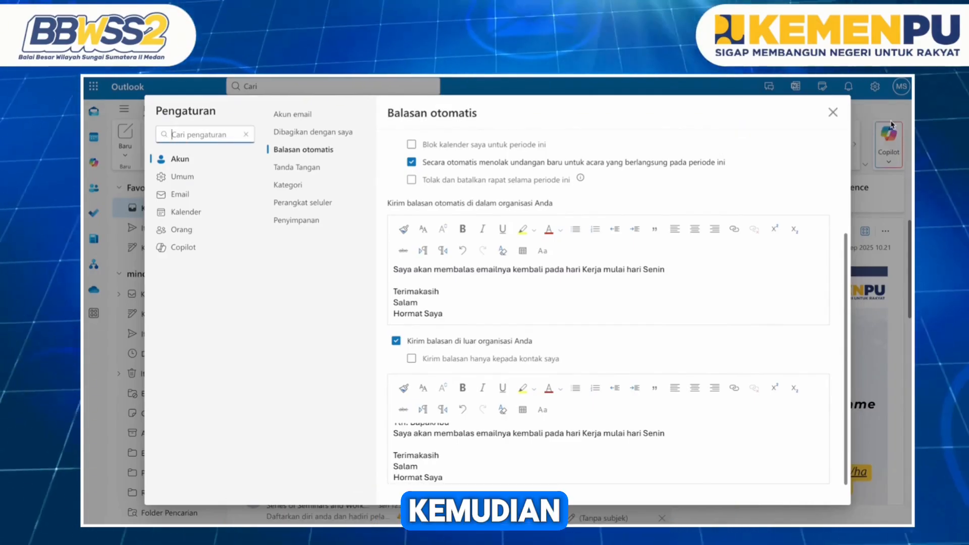
pyautogui.click(833, 114)
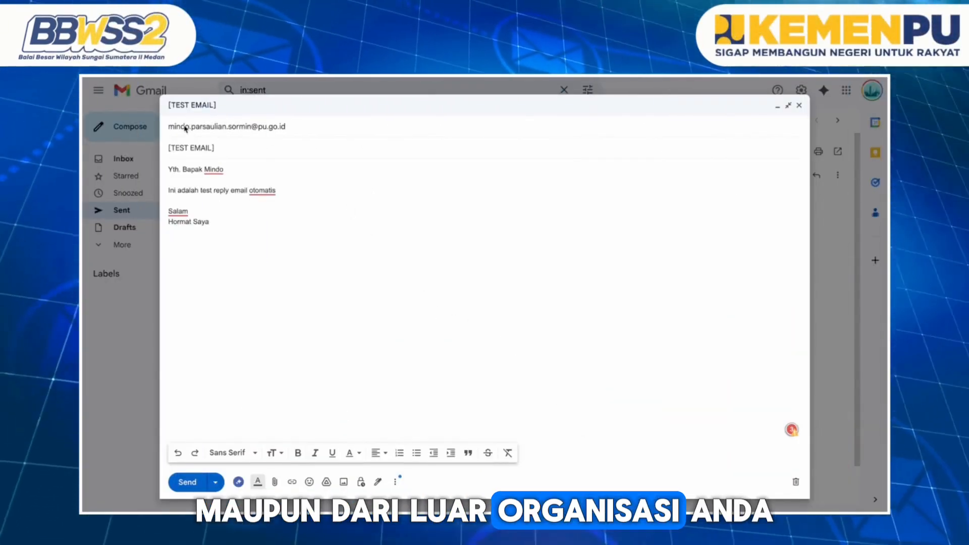
# Switch to Gmail and send the prepared "[TEST EMAIL]" message to the Outlook account's address.
pyautogui.click(335, 132)
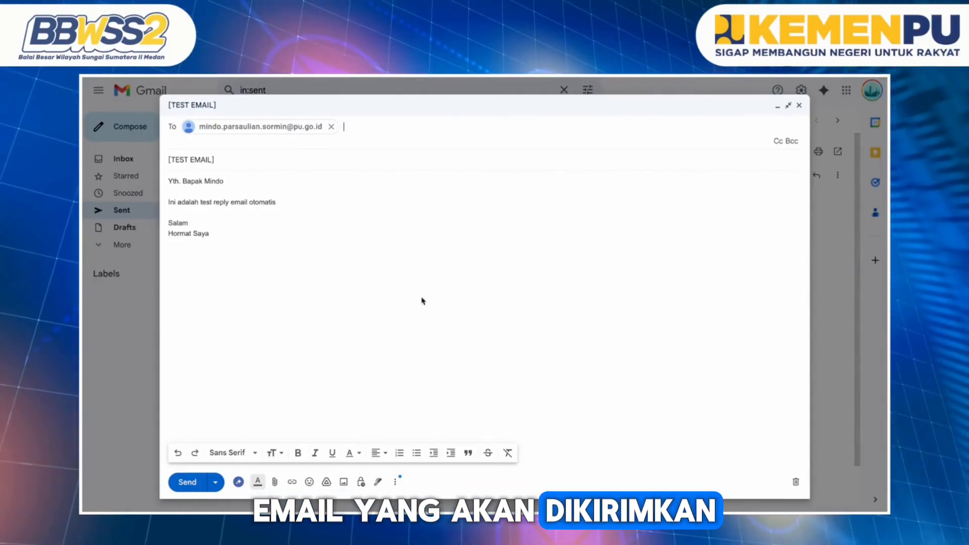
pyautogui.click(188, 484)
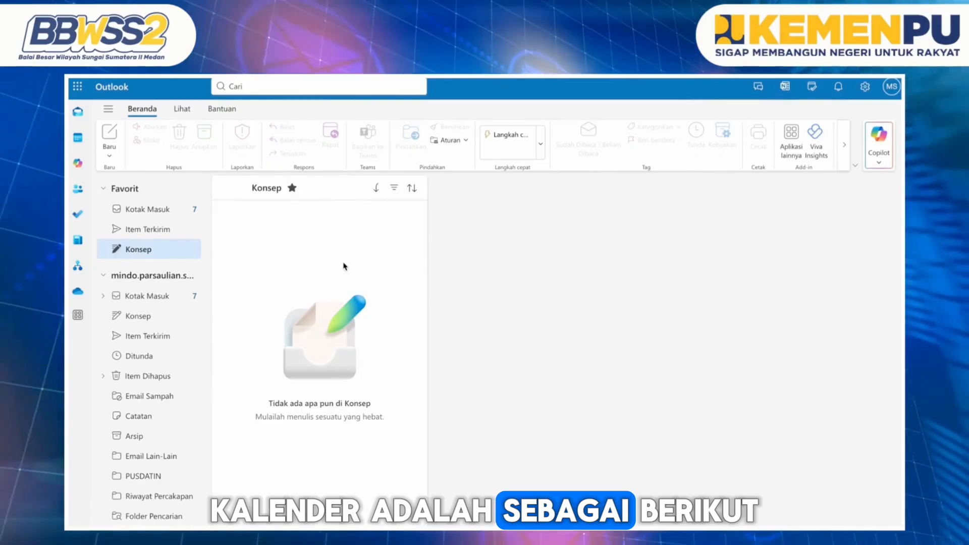
# Return to Outlook, go to the calendar and create a new event.
pyautogui.click(109, 151)
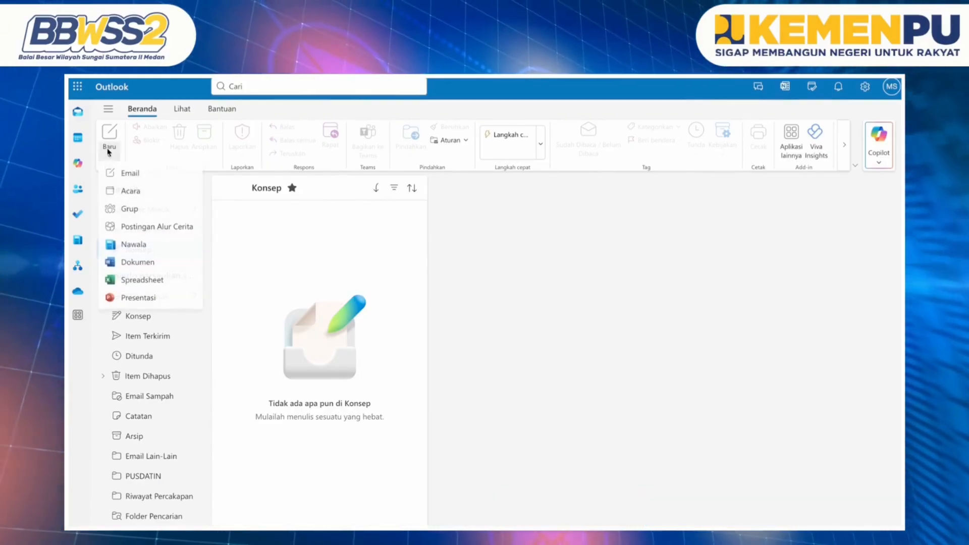
pyautogui.click(124, 193)
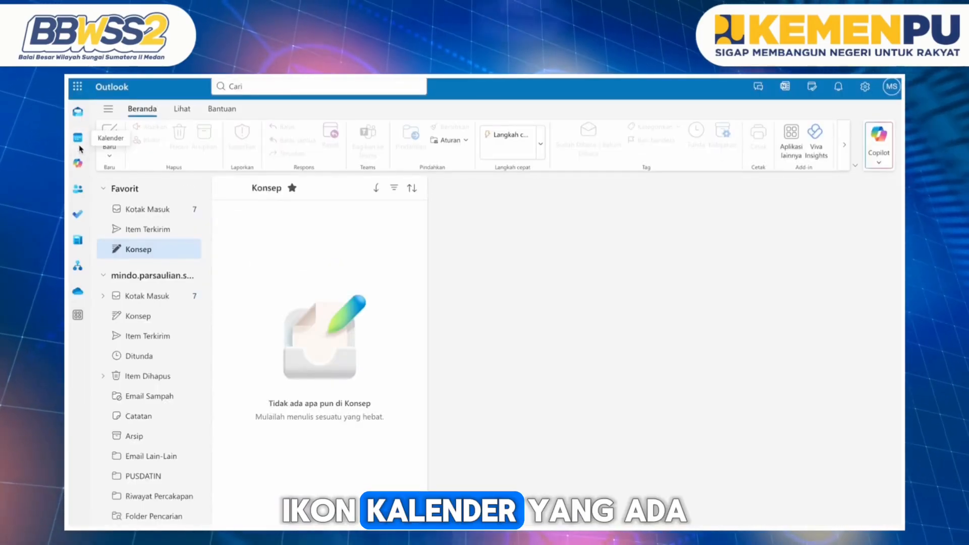
pyautogui.click(79, 146)
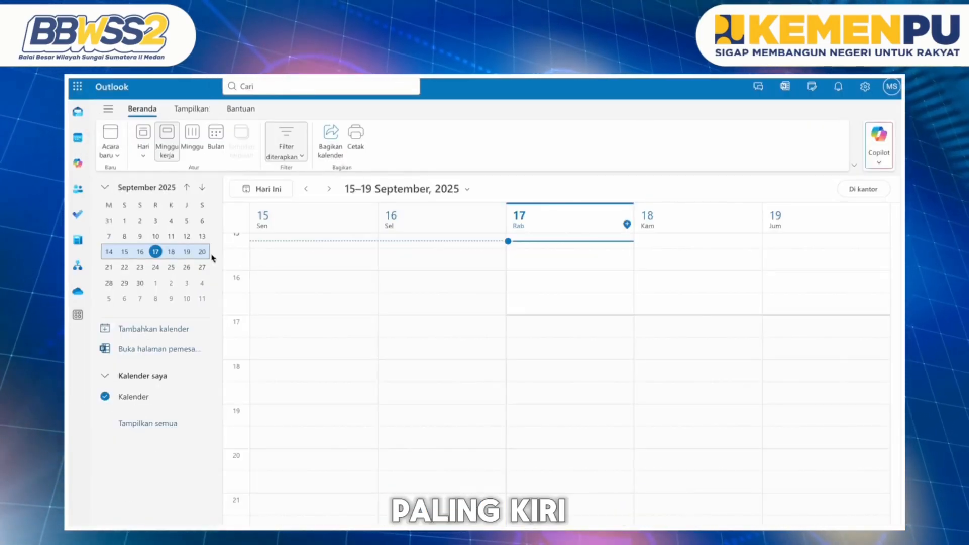
pyautogui.click(118, 158)
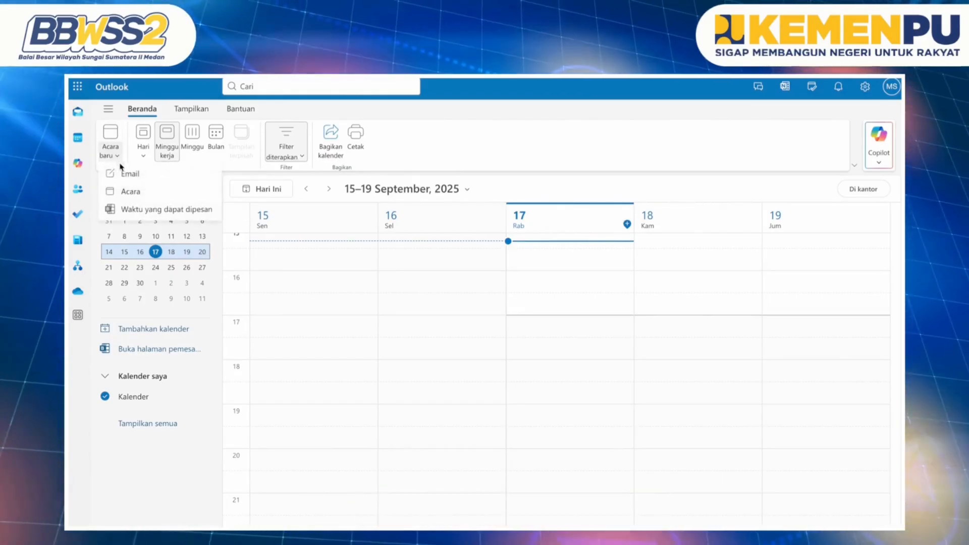
pyautogui.click(134, 193)
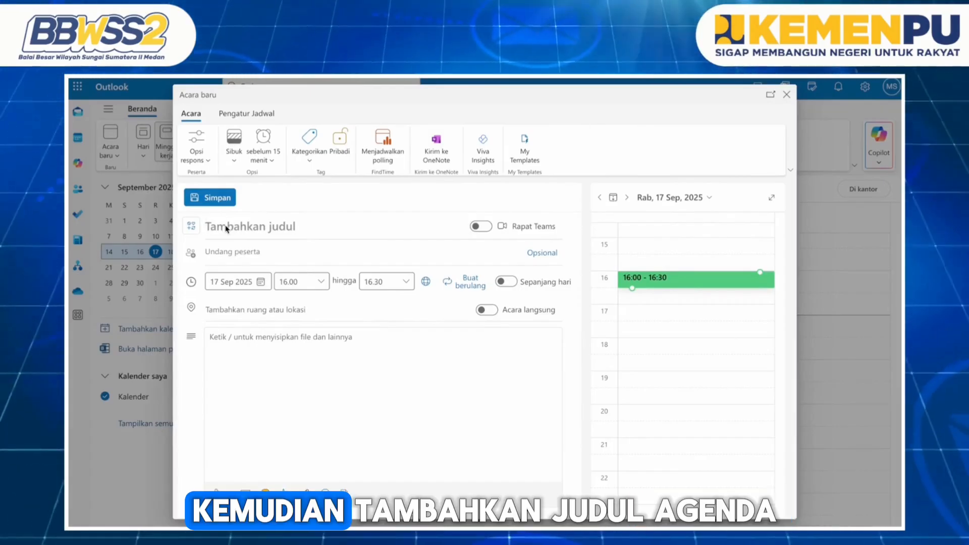
# Title the new event "Diskusi Dengan Mentor dan Comentor".
pyautogui.write('Di')
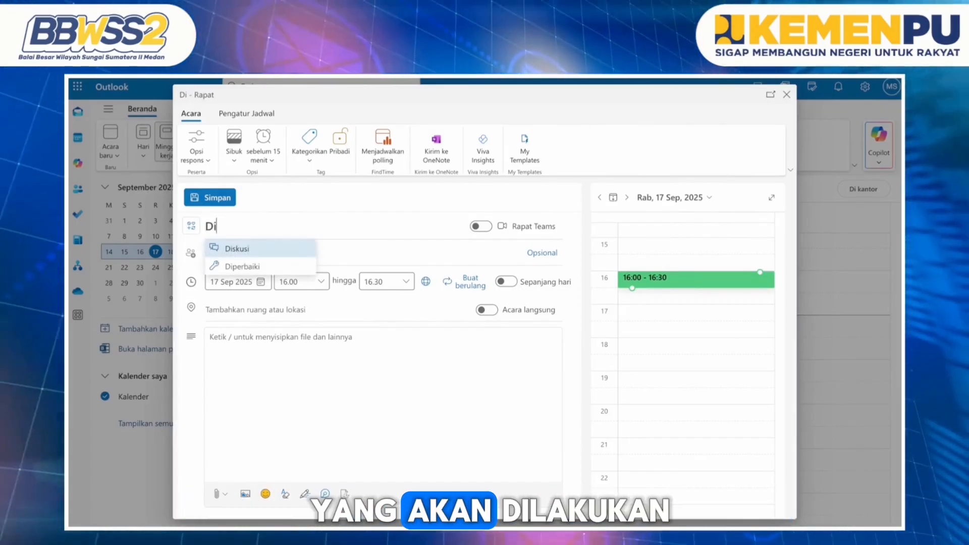
pyautogui.write('skus')
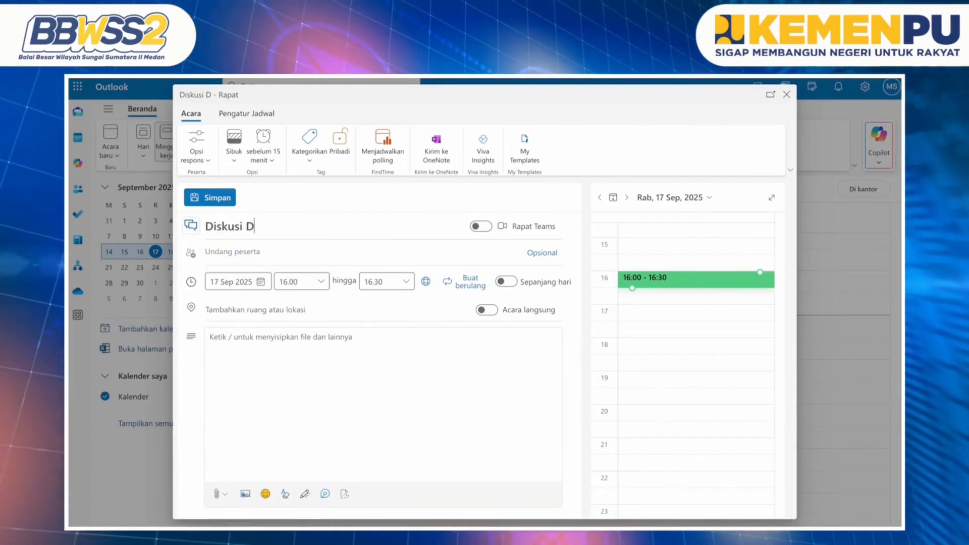
pyautogui.write('i Dengan Bapak Menntoe')
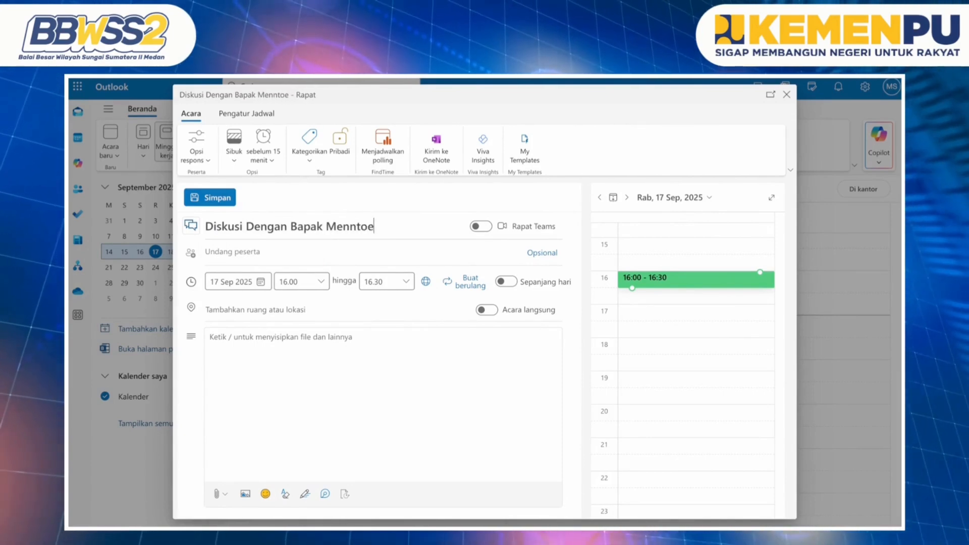
pyautogui.press('BackSpace')
pyautogui.press('BackSpace')
pyautogui.press('BackSpace')
pyautogui.press('BackSpace')
pyautogui.press('BackSpace')
pyautogui.press('BackSpace')
pyautogui.press('BackSpace')
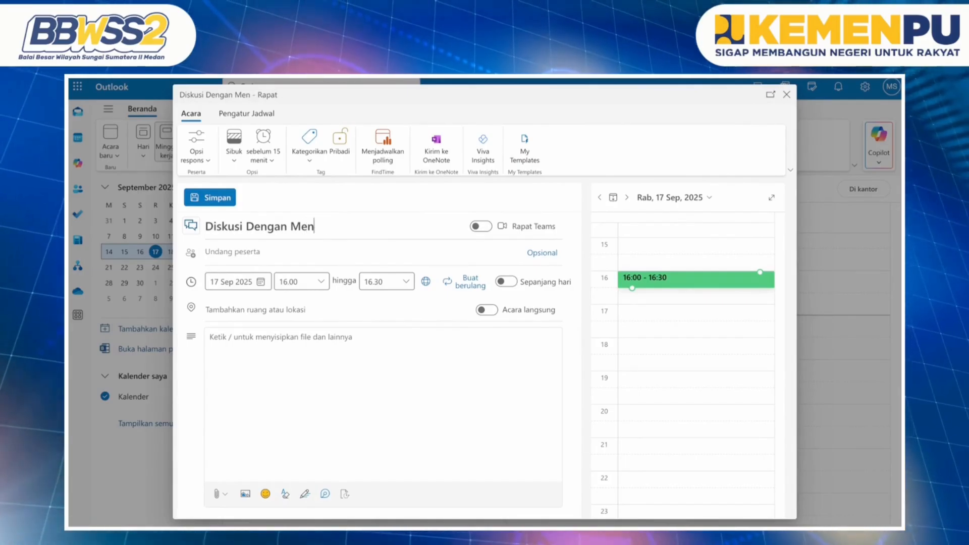
pyautogui.write('tor dan Coment')
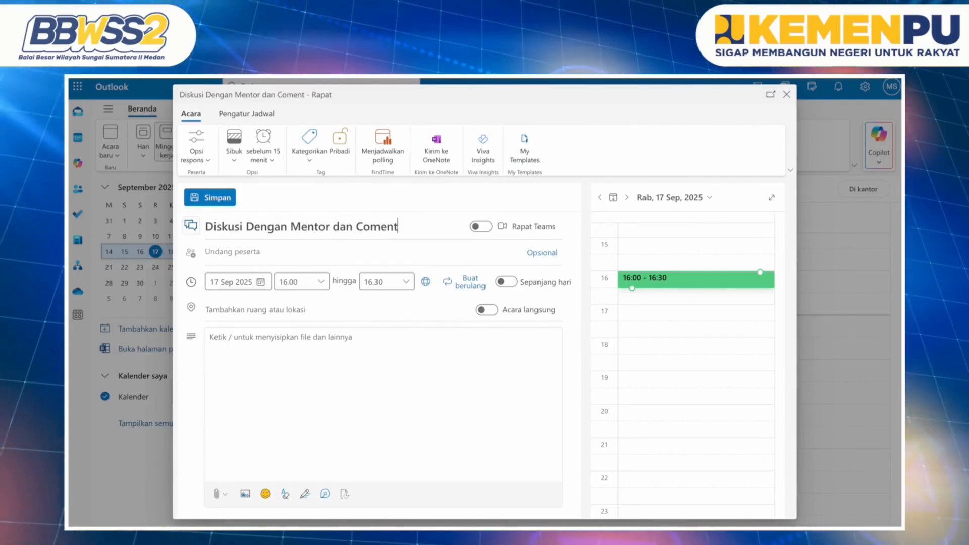
pyautogui.write('r')
pyautogui.write('r')
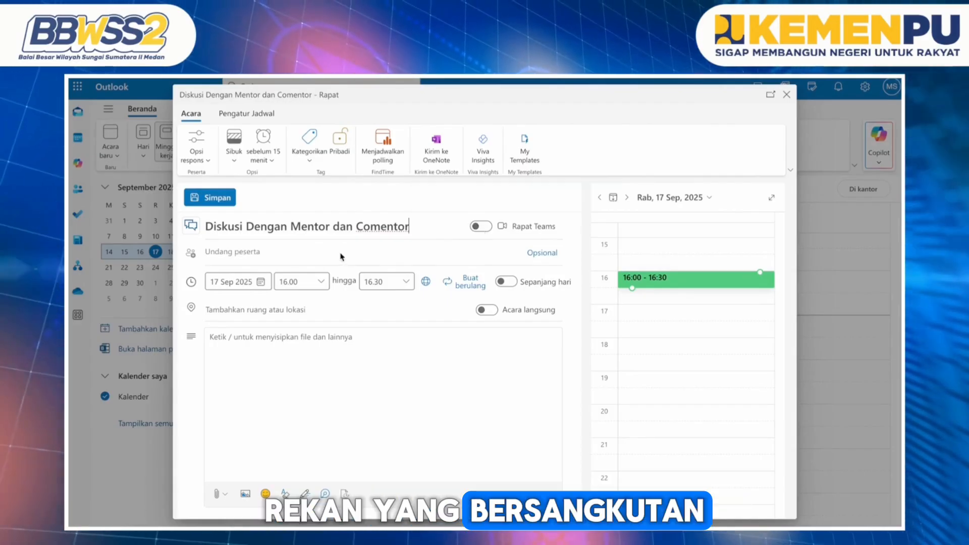
# Invite the suggested contact whose name starts with "fi" as a participant of the meeting.
pyautogui.click(340, 253)
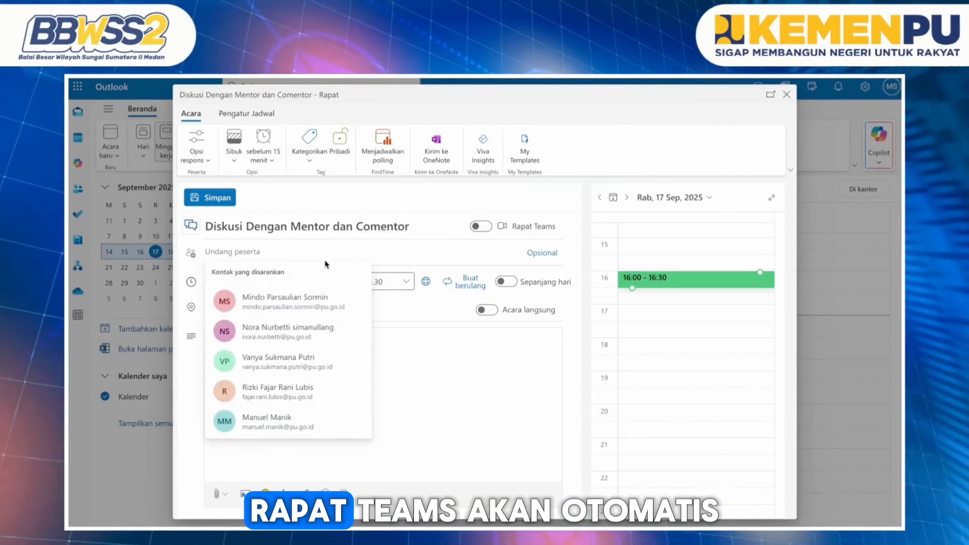
pyautogui.write('fi')
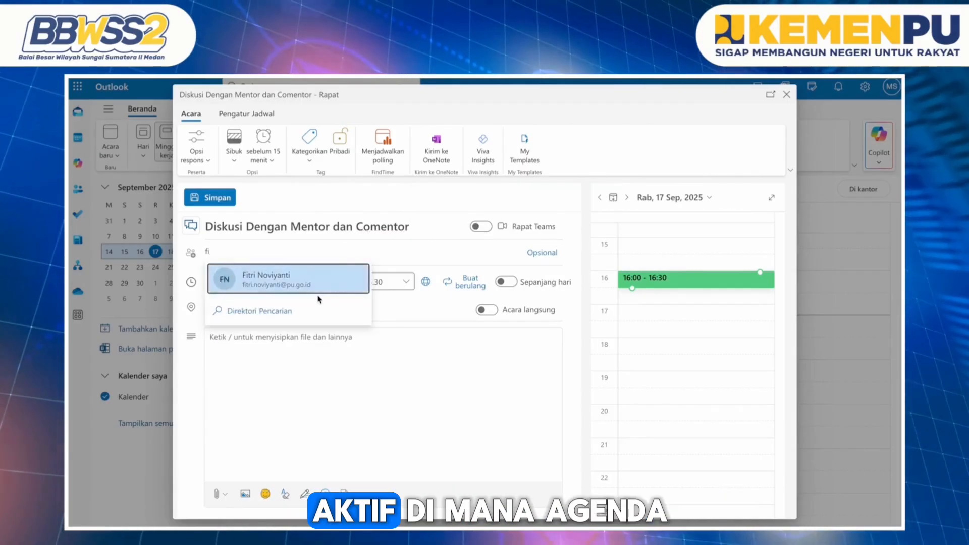
pyautogui.click(300, 286)
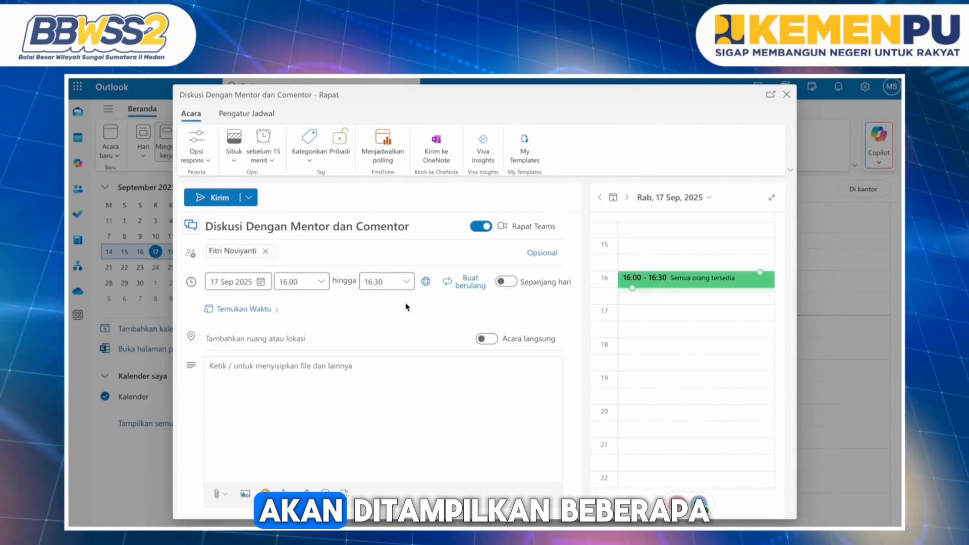
# Show the suggested meeting times and check the participants' availability for each of the three slots.
pyautogui.click(272, 310)
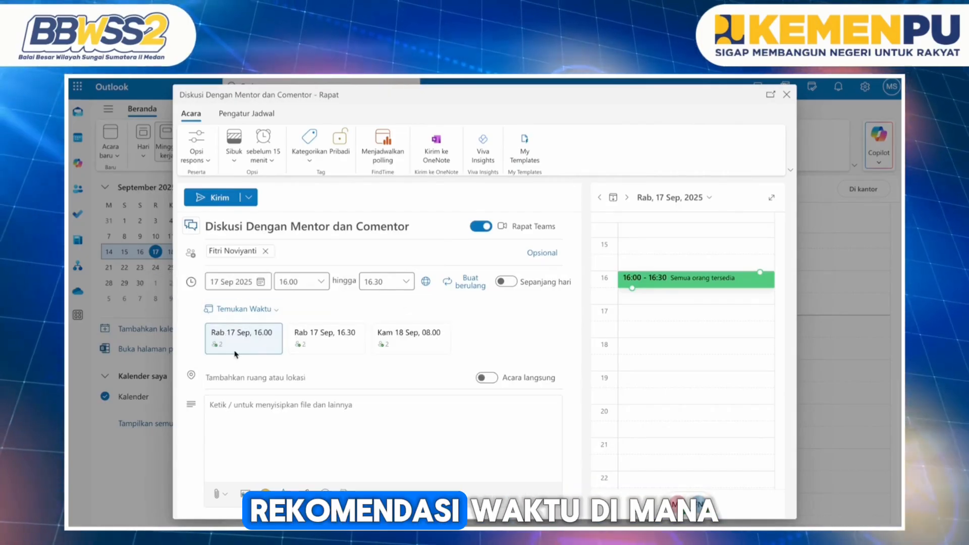
pyautogui.moveTo(233, 348)
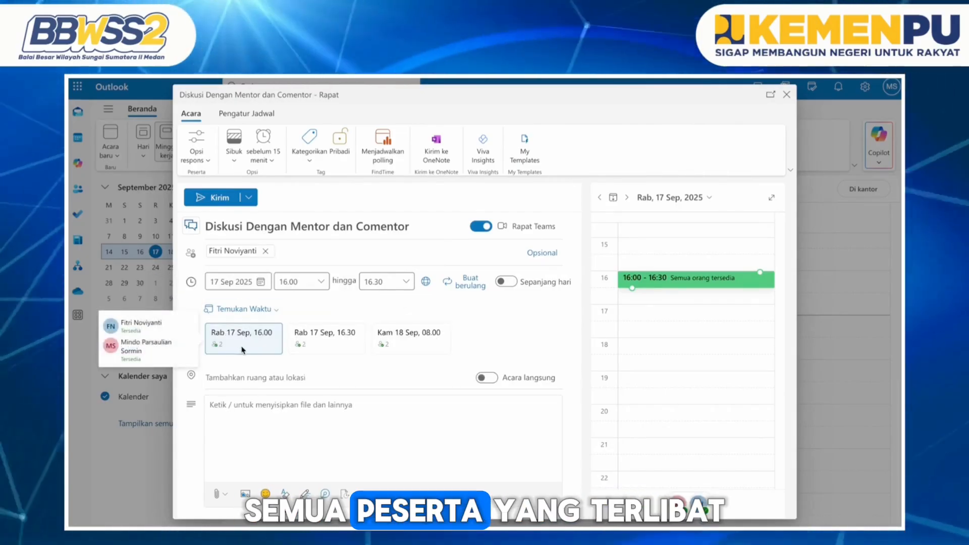
pyautogui.moveTo(319, 348)
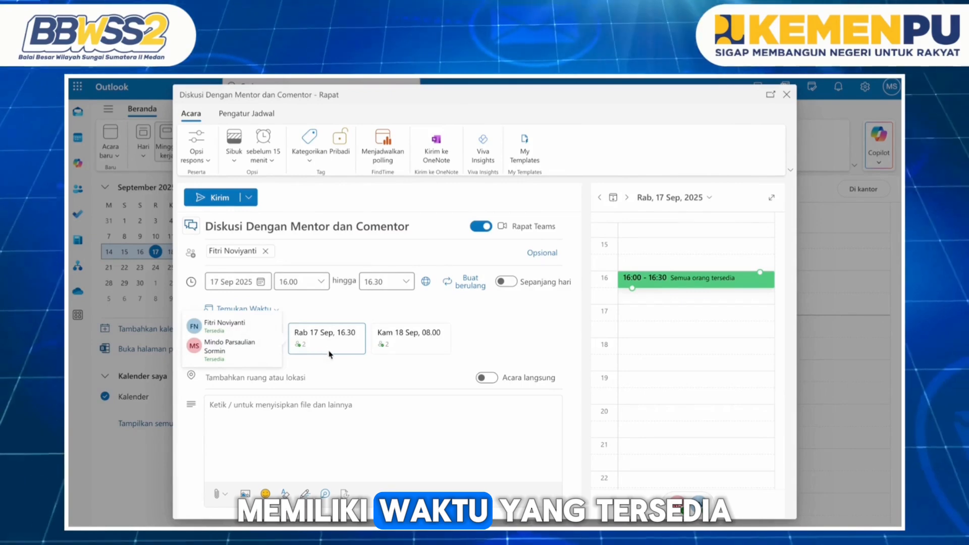
pyautogui.moveTo(405, 346)
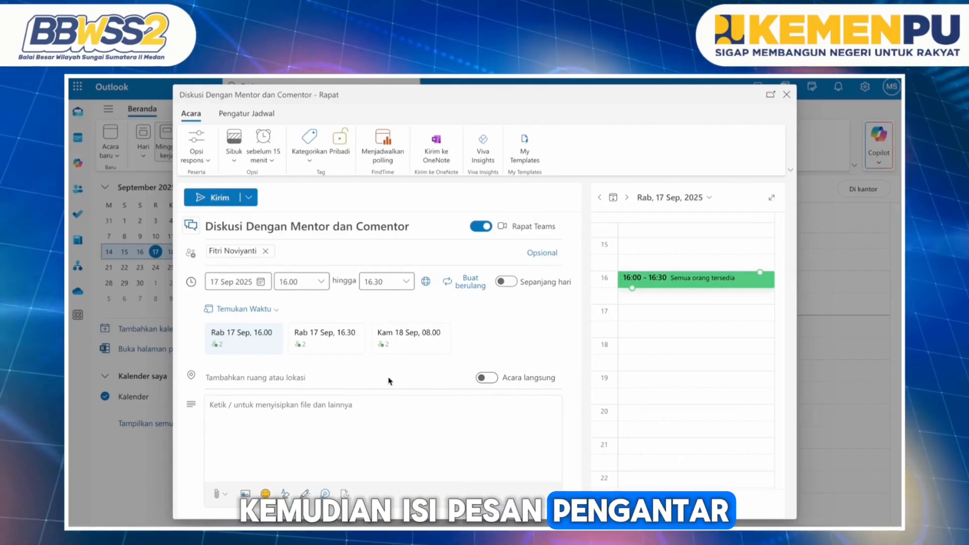
# Begin the meeting description with the greeting "Yth. Ibu" followed by the invitee's first name.
pyautogui.click(364, 434)
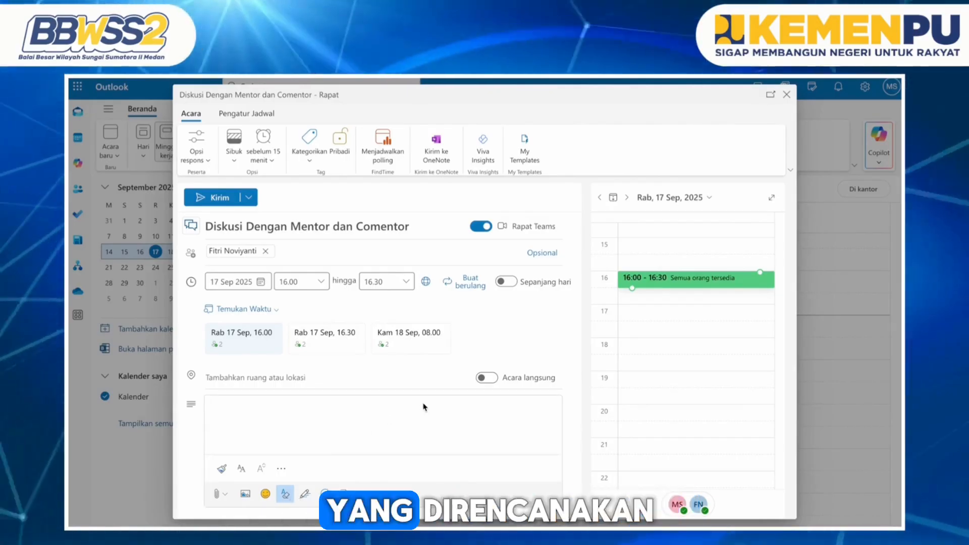
pyautogui.write('Yth. ')
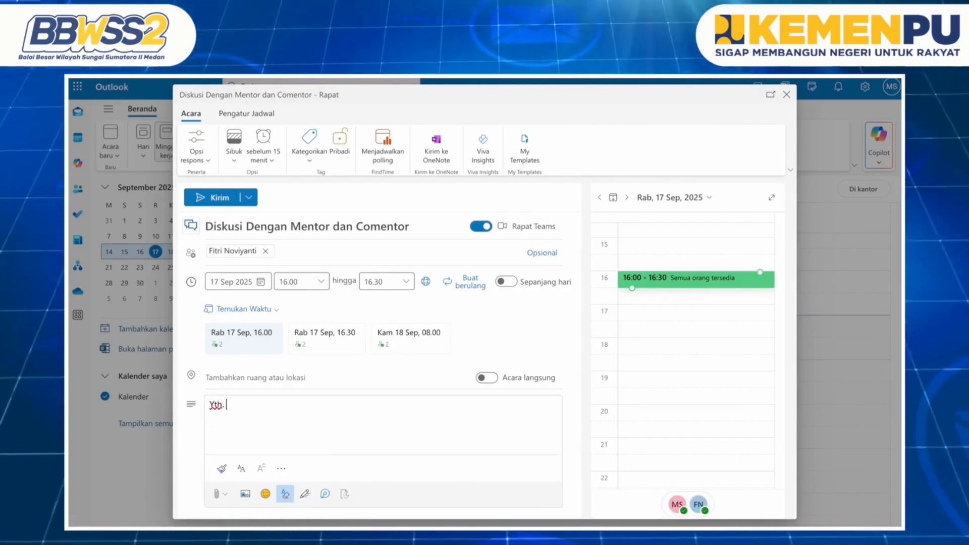
pyautogui.write('Ibu Fitri')
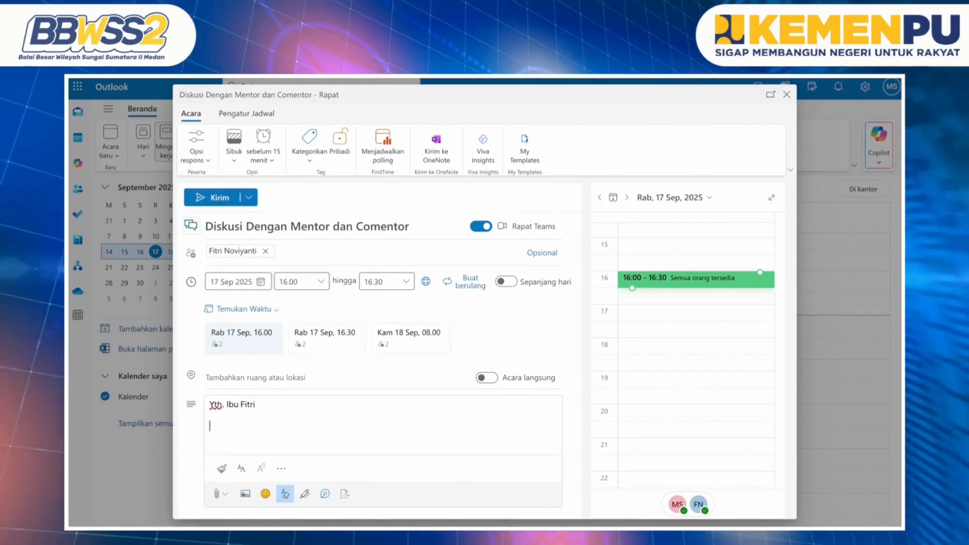
# Write the message line "Kita akan diskusi besok dengan Mentor dan Comentor terkait Aktualisasi lewat MS. Teams ya" below the greeting.
pyautogui.write('c')
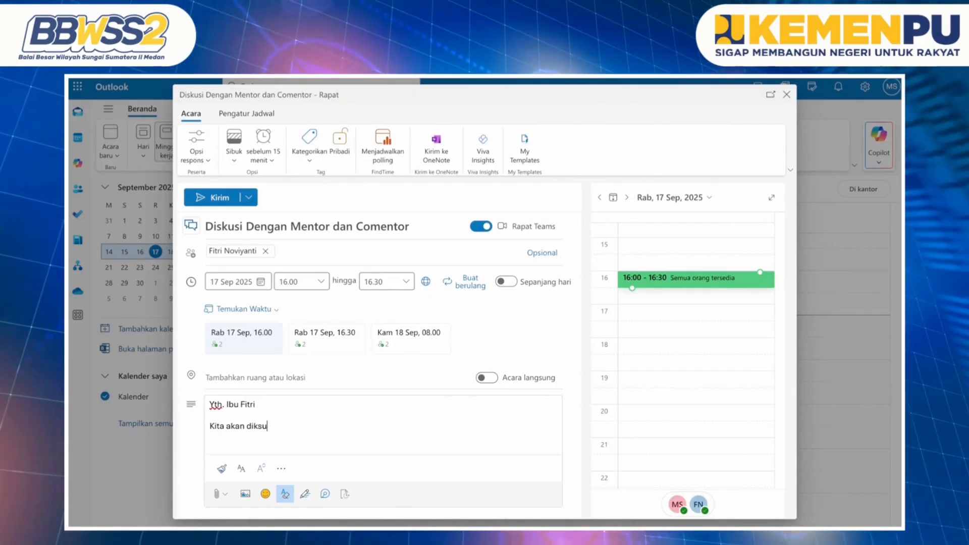
pyautogui.write('iskusi be')
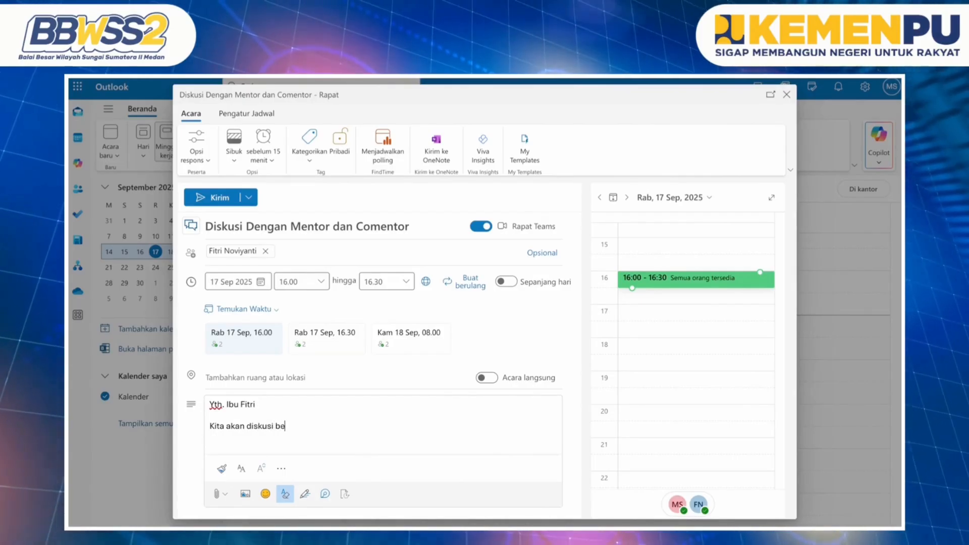
pyautogui.write('sok d')
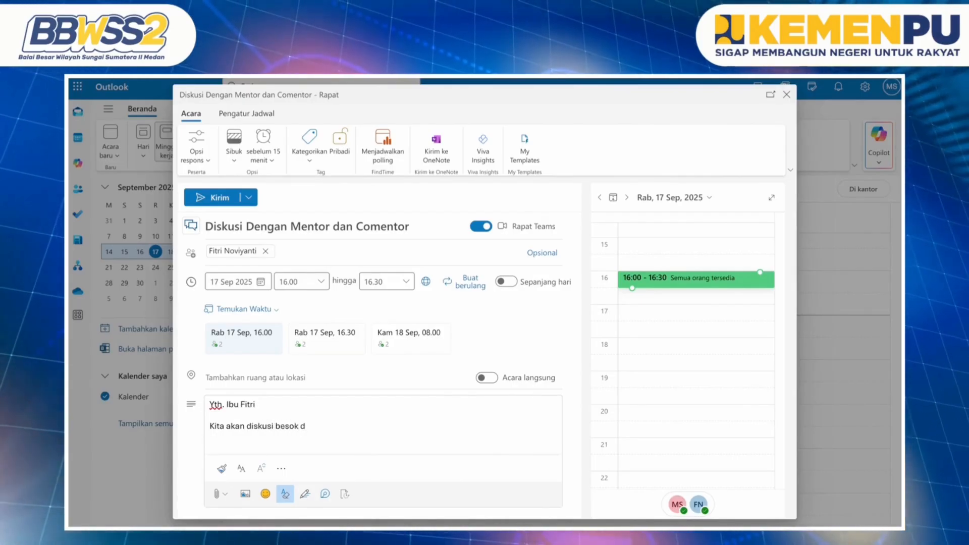
pyautogui.write('enga')
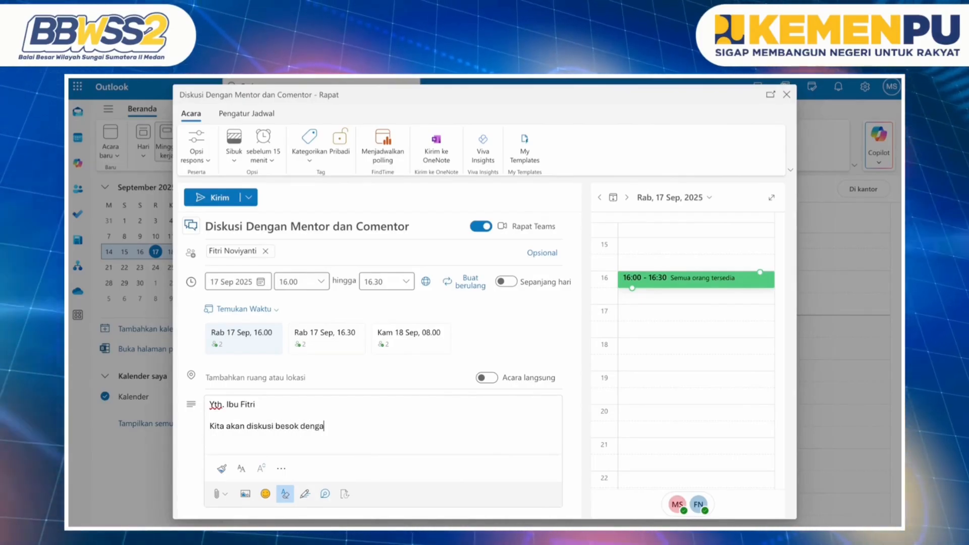
pyautogui.write('n Me')
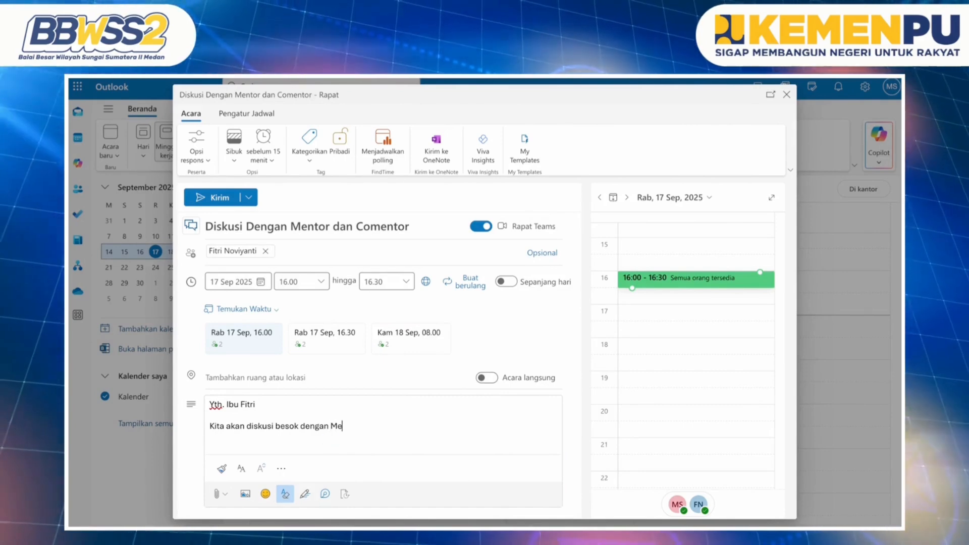
pyautogui.write('ntor')
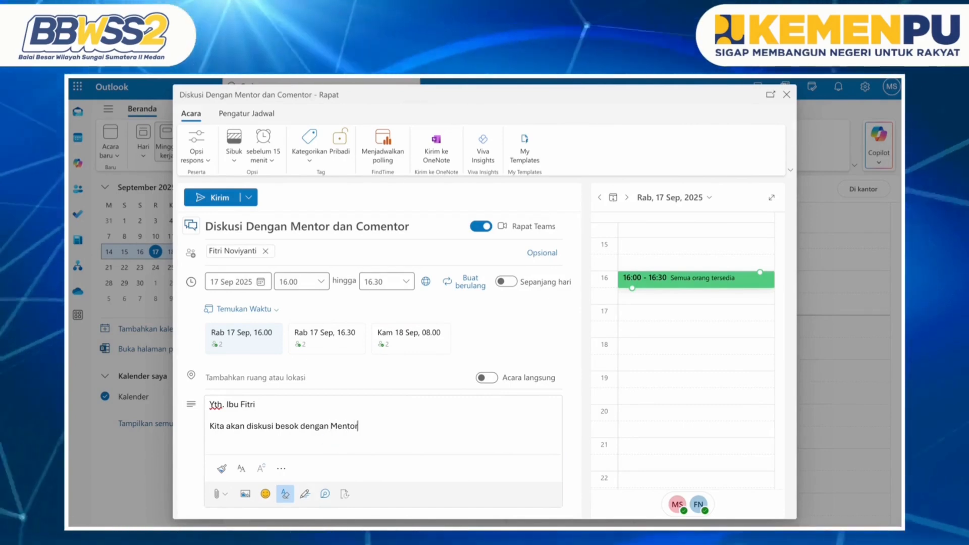
pyautogui.write(' dan Co')
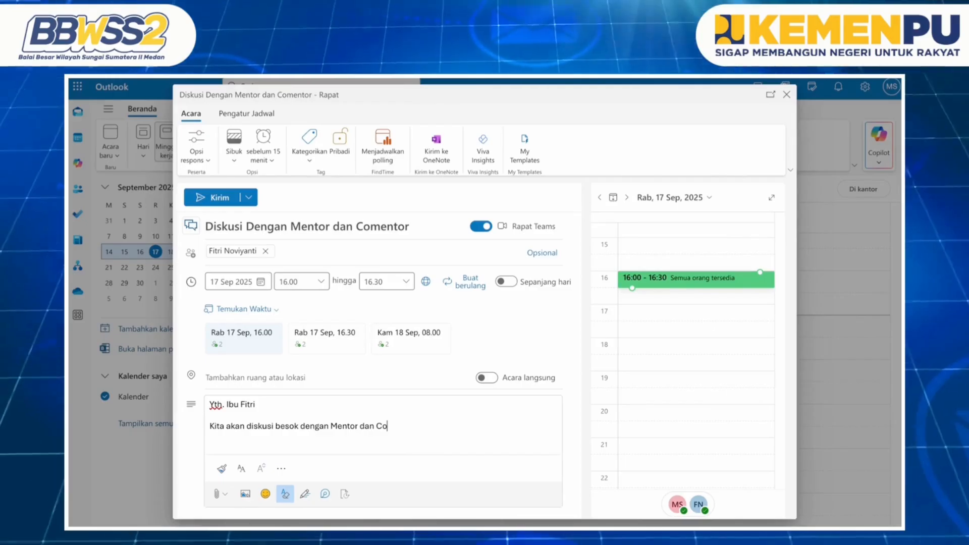
pyautogui.write('mentor')
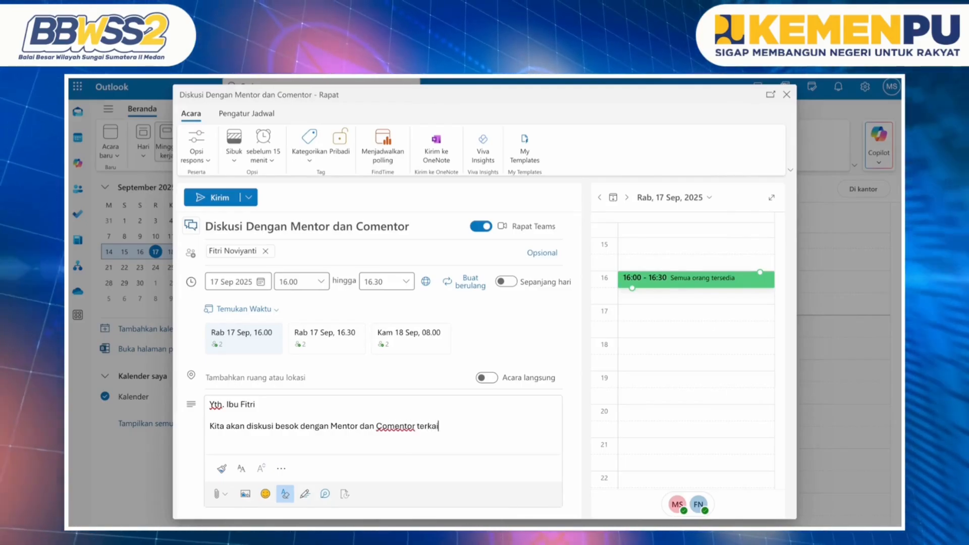
pyautogui.write(' terkait Akt')
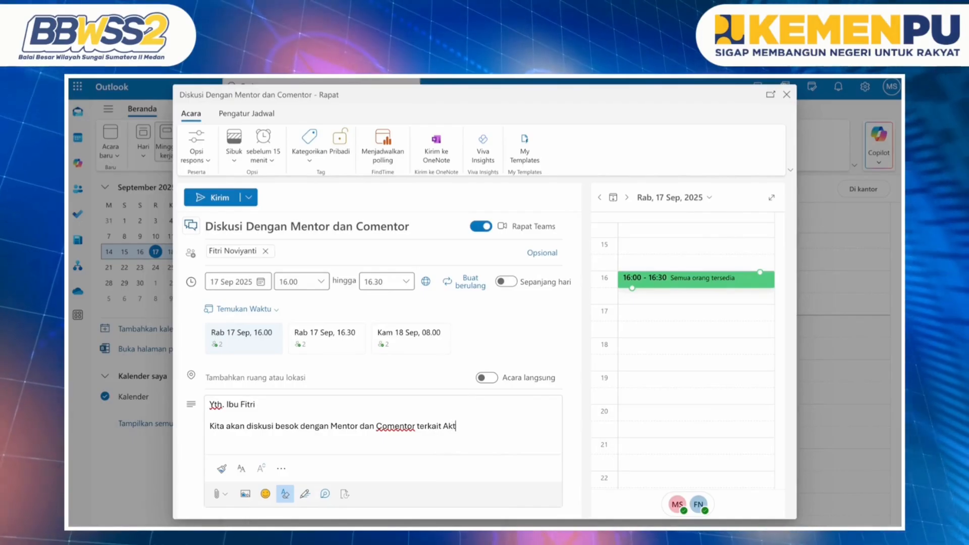
pyautogui.write('ualisasi')
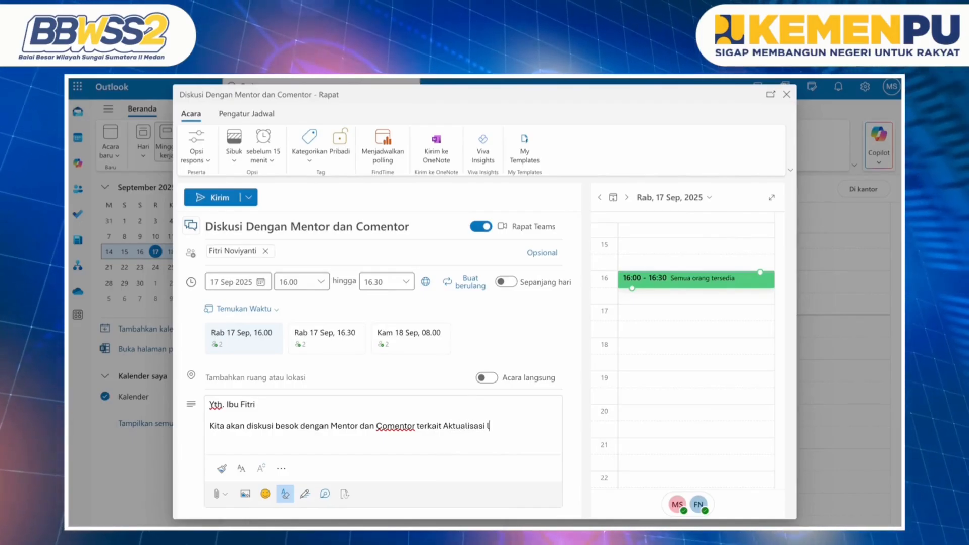
pyautogui.press('BackSpace')
pyautogui.press('BackSpace')
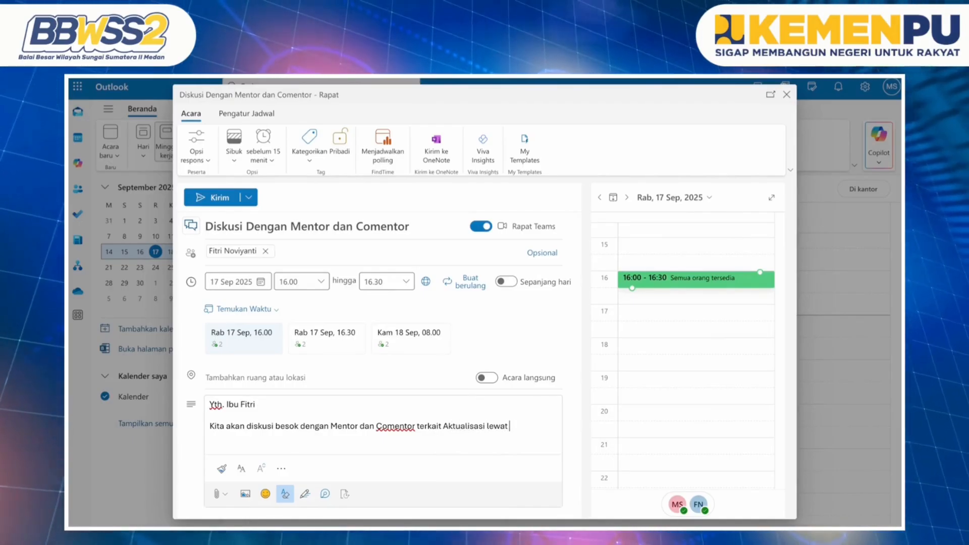
pyautogui.write('MS. ')
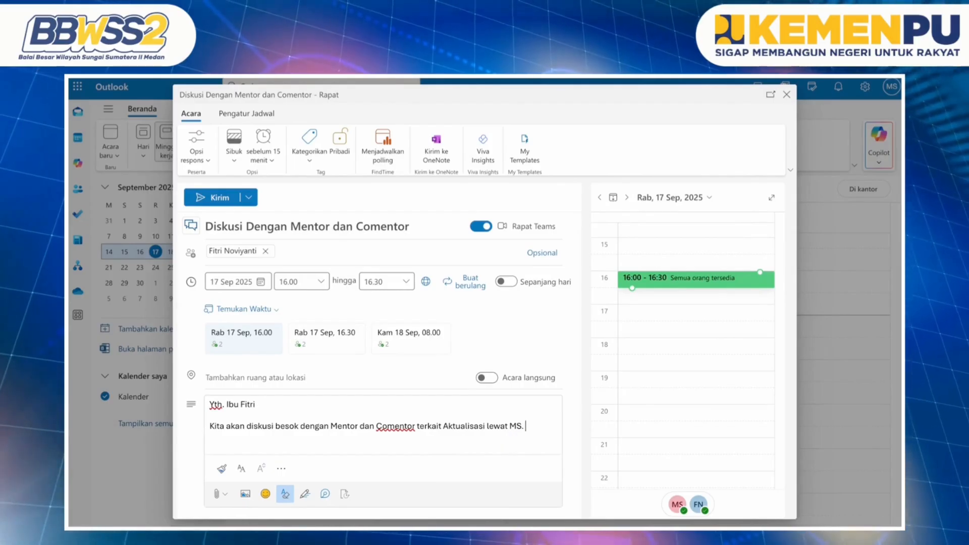
pyautogui.write('Teams ya')
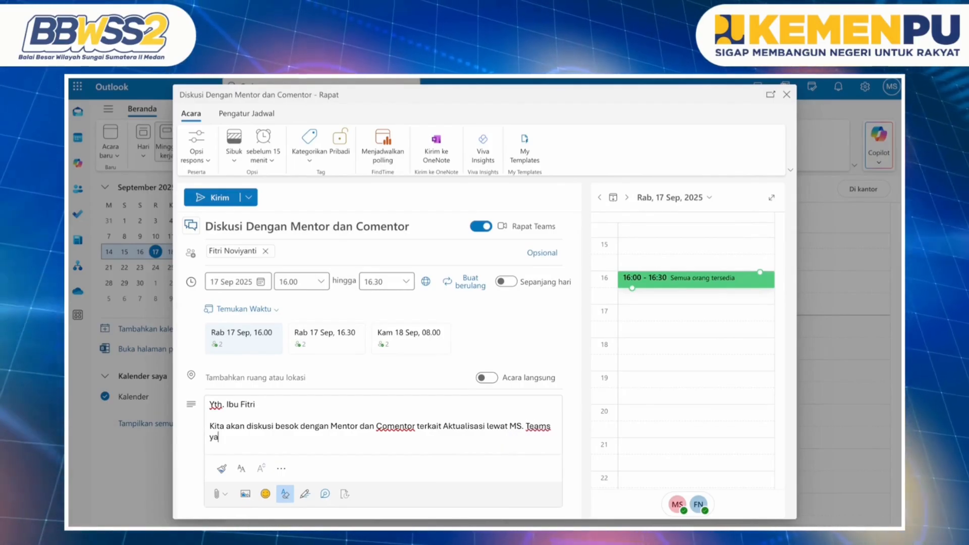
# End the description with "Terimakasih" in a new paragraph and send the meeting invitation.
pyautogui.press('Return')
pyautogui.write('T')
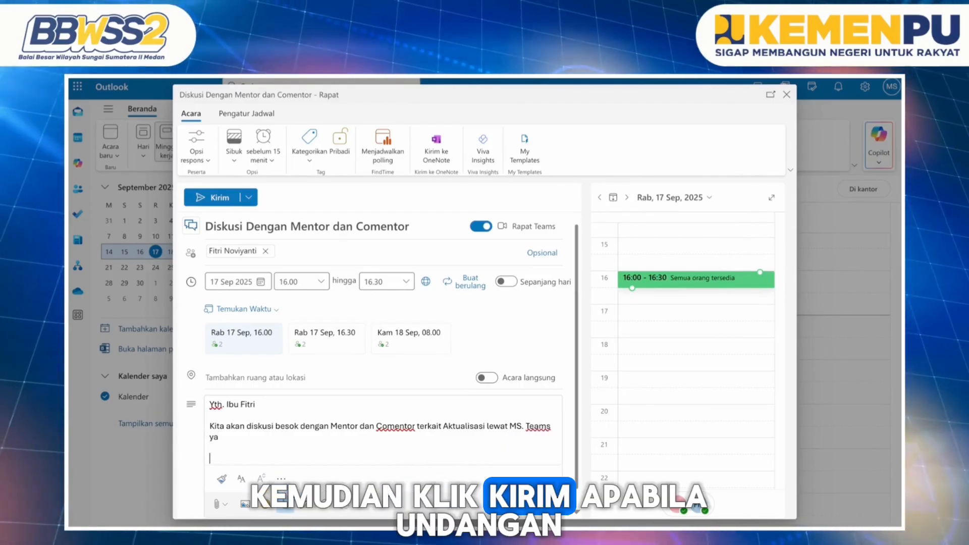
pyautogui.write('erimakasih')
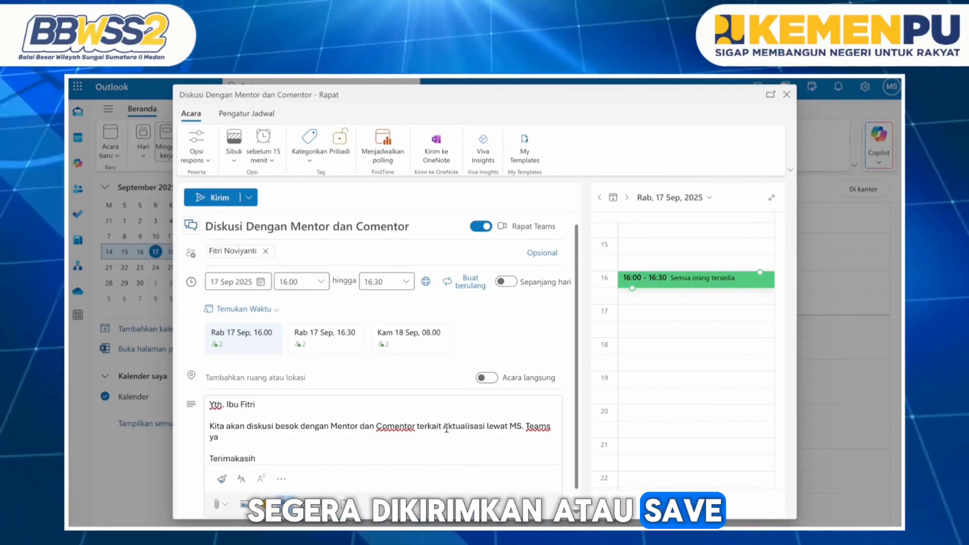
pyautogui.scroll(-1, 448, 428)
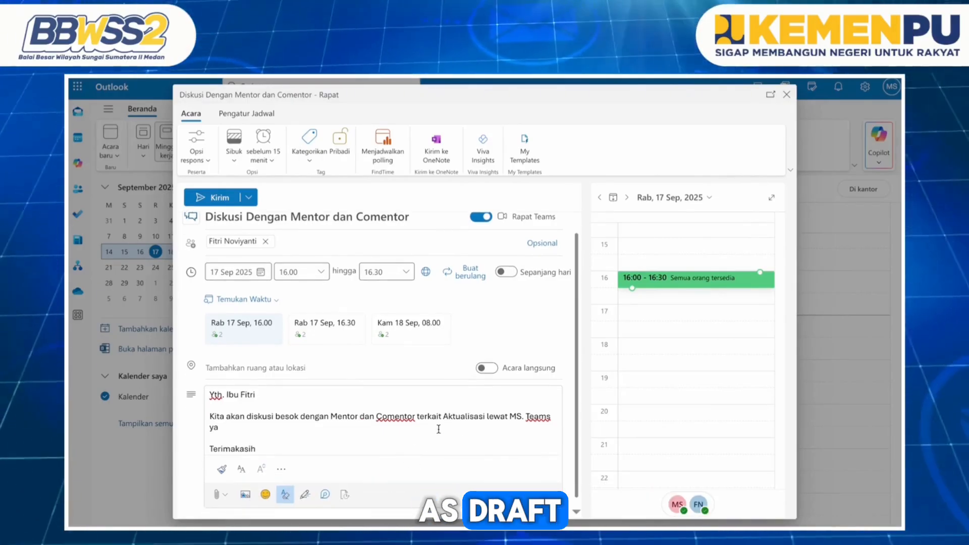
pyautogui.scroll(1, 425, 419)
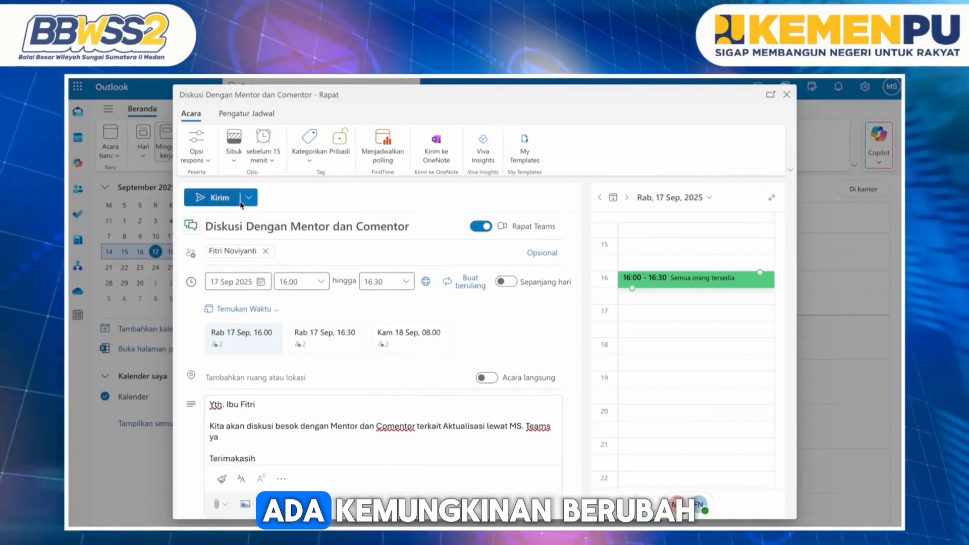
pyautogui.click(249, 198)
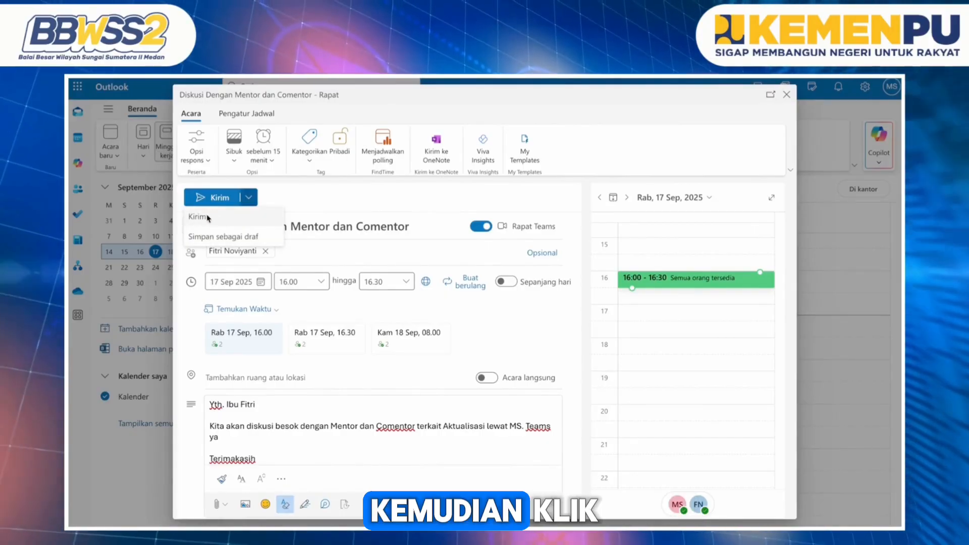
pyautogui.click(209, 221)
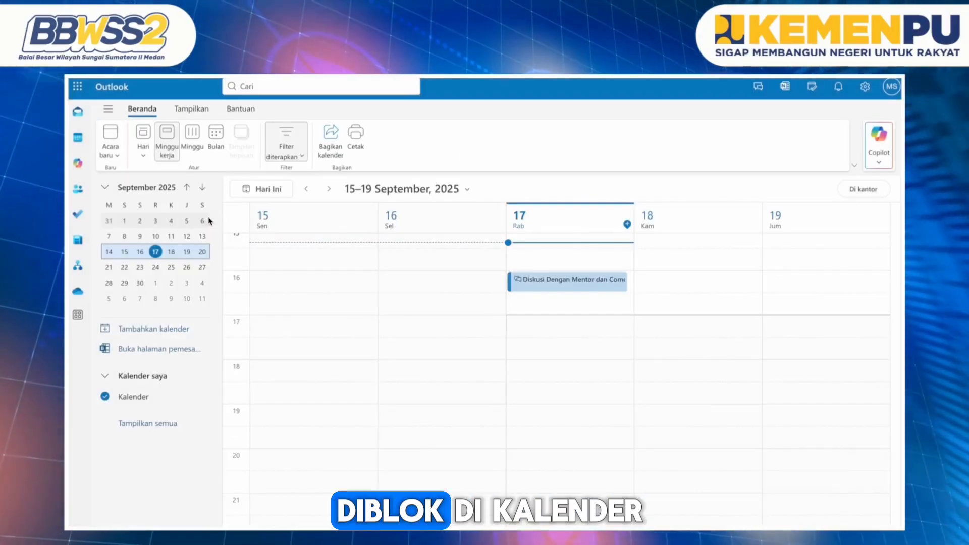
# Open the "Diskusi Dengan Mentor dan Comentor" event on 17 September and continue to its Teams meeting in the browser.
pyautogui.click(557, 289)
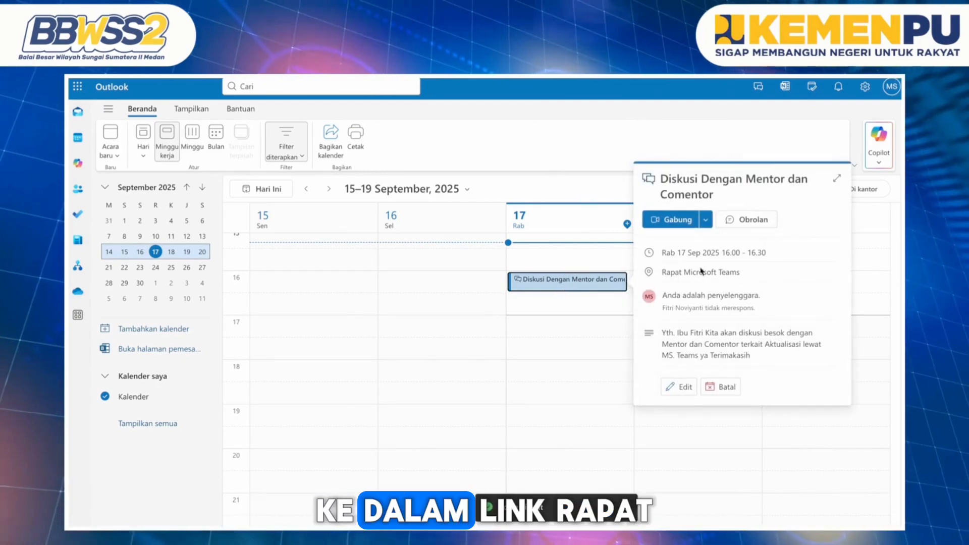
pyautogui.click(705, 222)
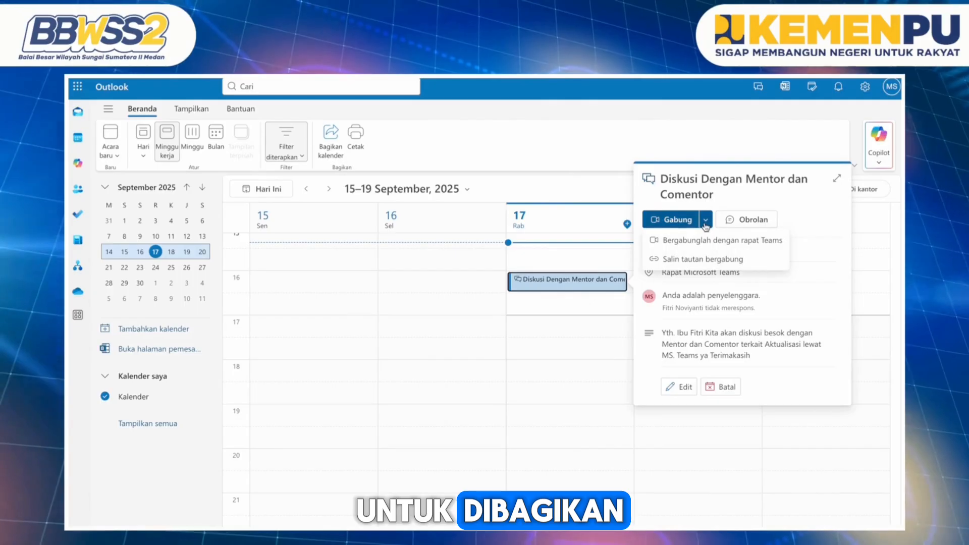
pyautogui.click(681, 242)
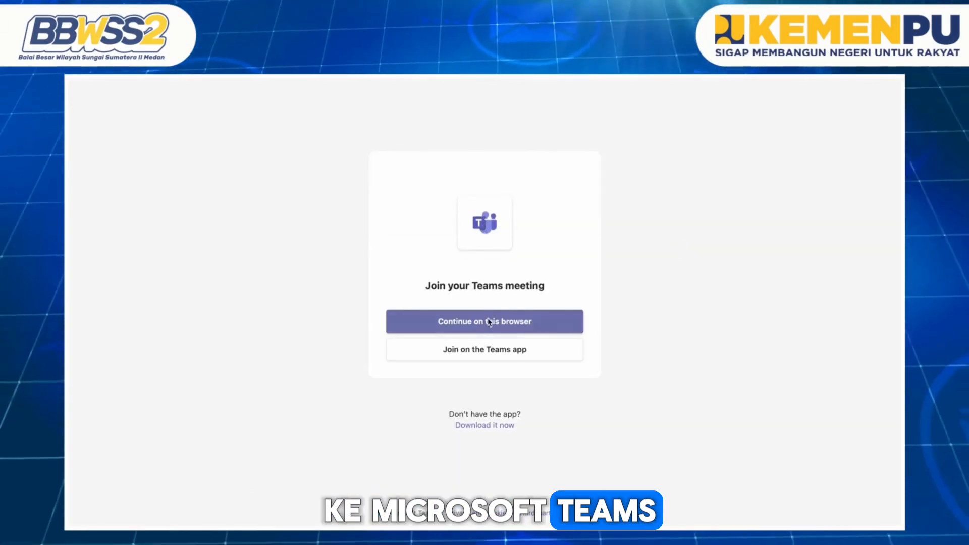
pyautogui.click(489, 321)
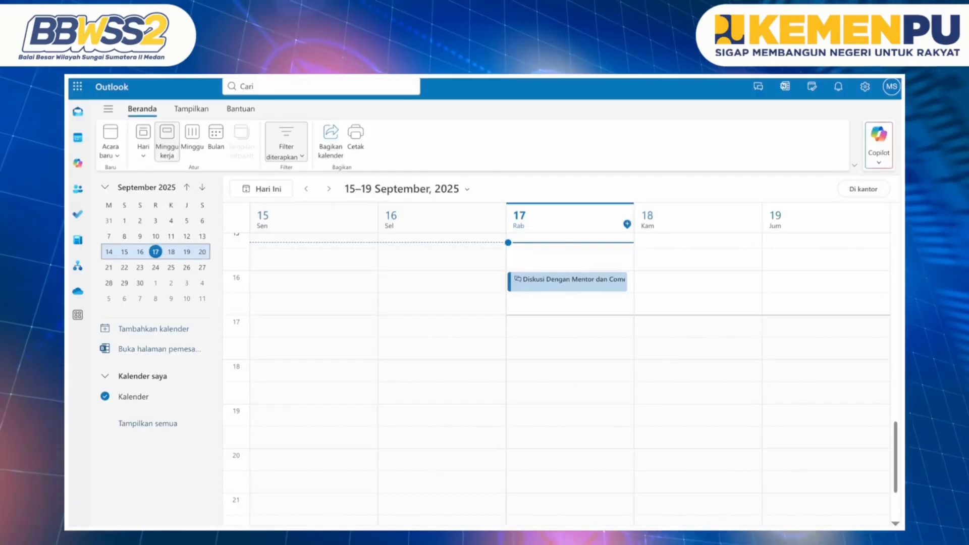
# Return to the Outlook calendar and copy the Teams join link of the "Diskusi Dengan Mentor dan Comentor" event.
pyautogui.click(593, 291)
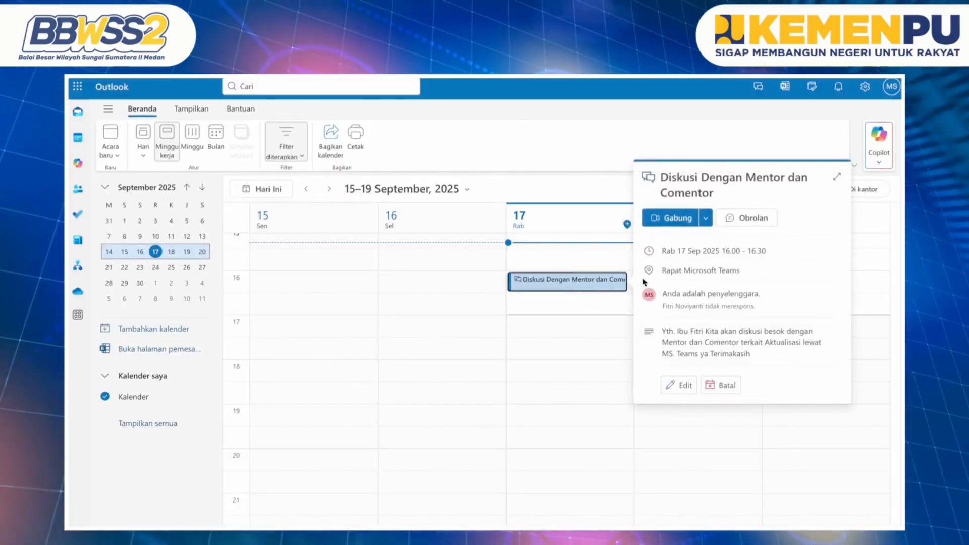
pyautogui.click(706, 218)
pyautogui.click(691, 257)
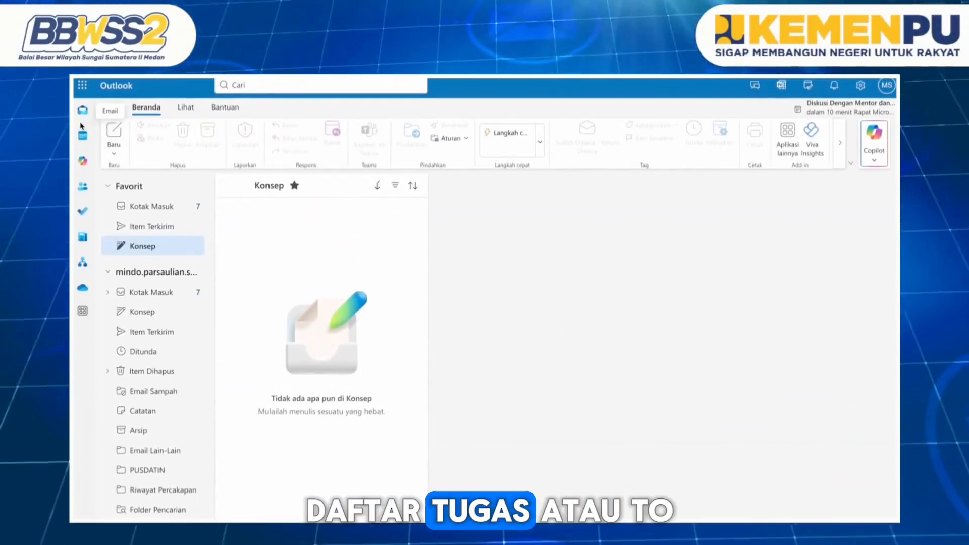
# Enter a new To Do task "Lanjutkan Edit Video Tutorial Video Aktualisasi" and set its due date to next week (Minggu depan).
pyautogui.click(82, 213)
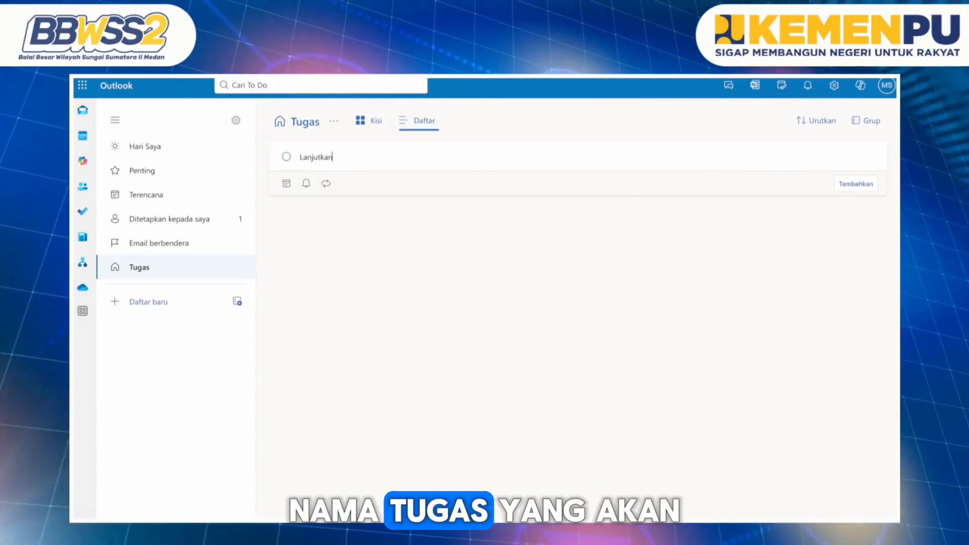
pyautogui.write('Edit')
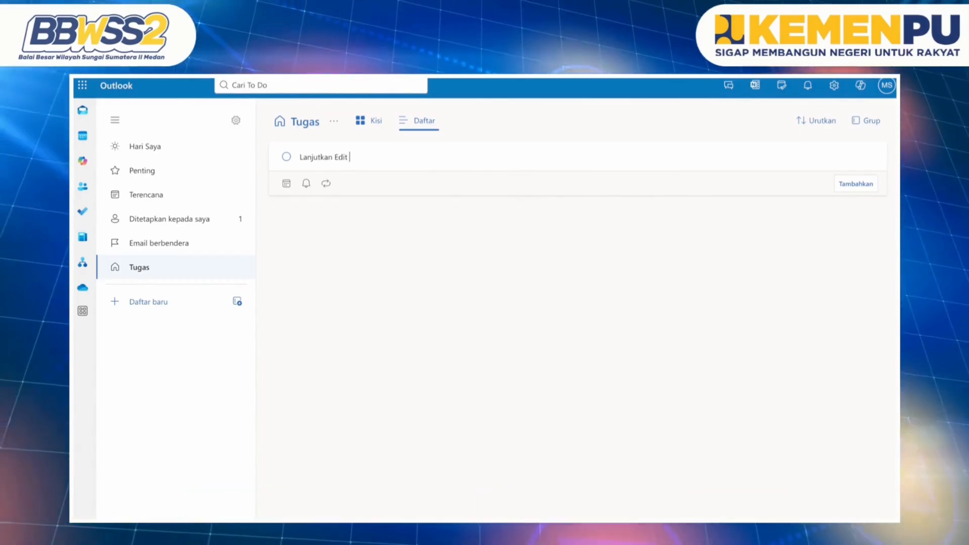
pyautogui.write(' Video ')
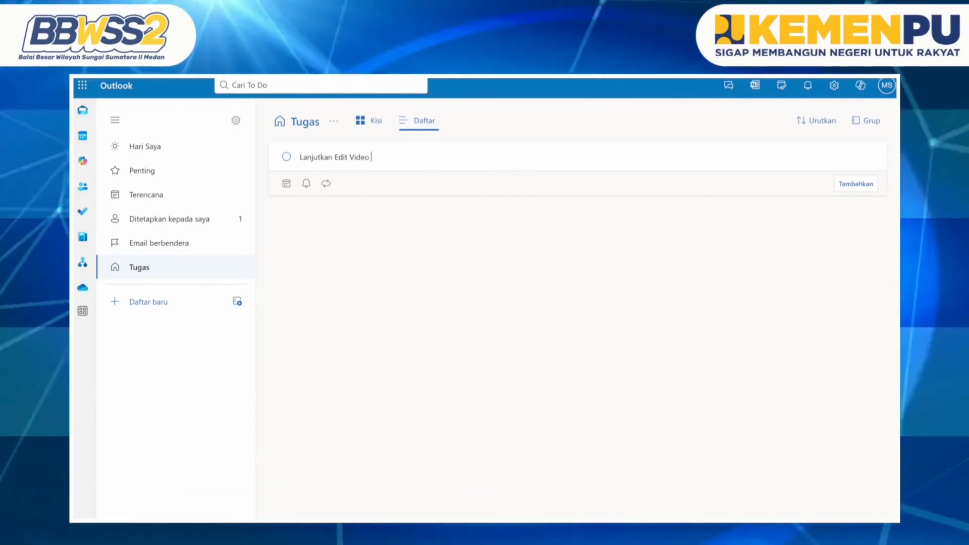
pyautogui.write('Tutori')
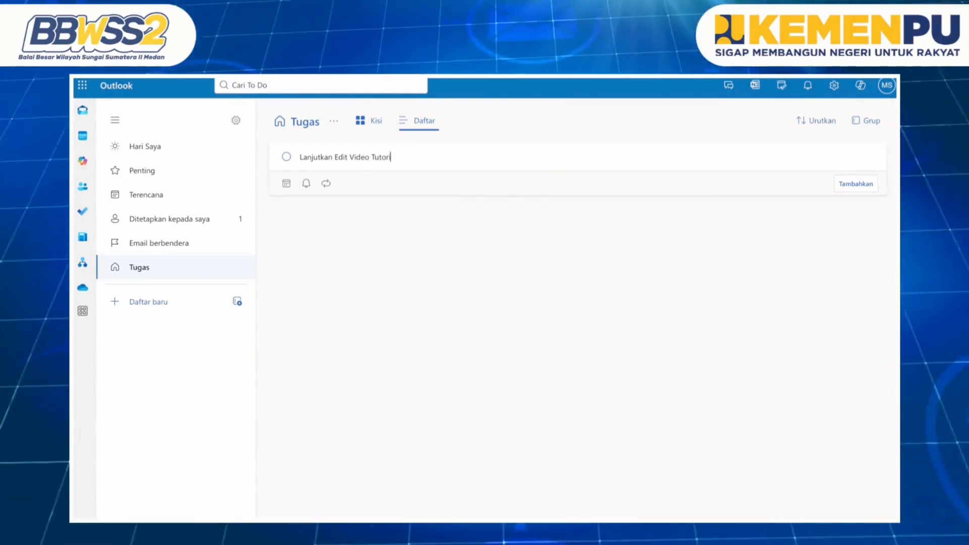
pyautogui.write('al Video Aktualisasi')
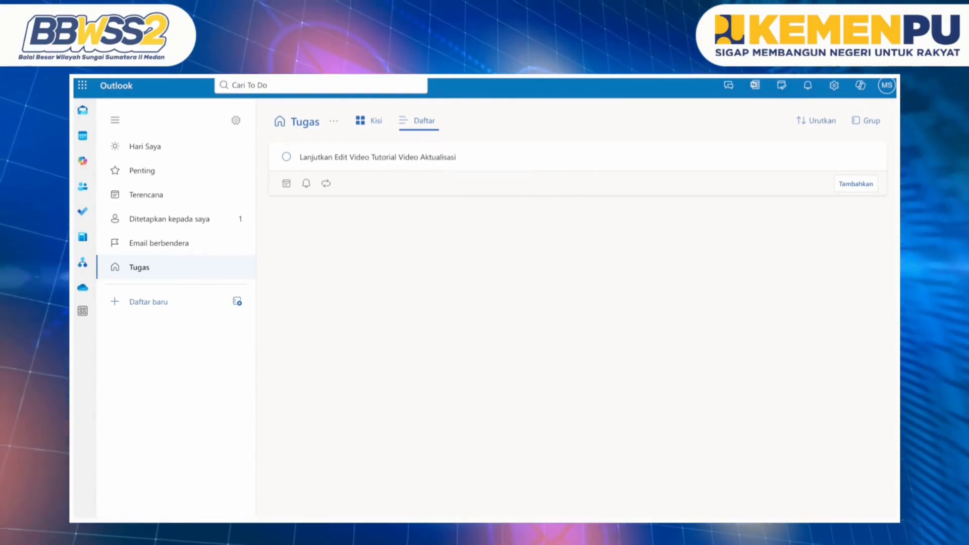
pyautogui.click(288, 185)
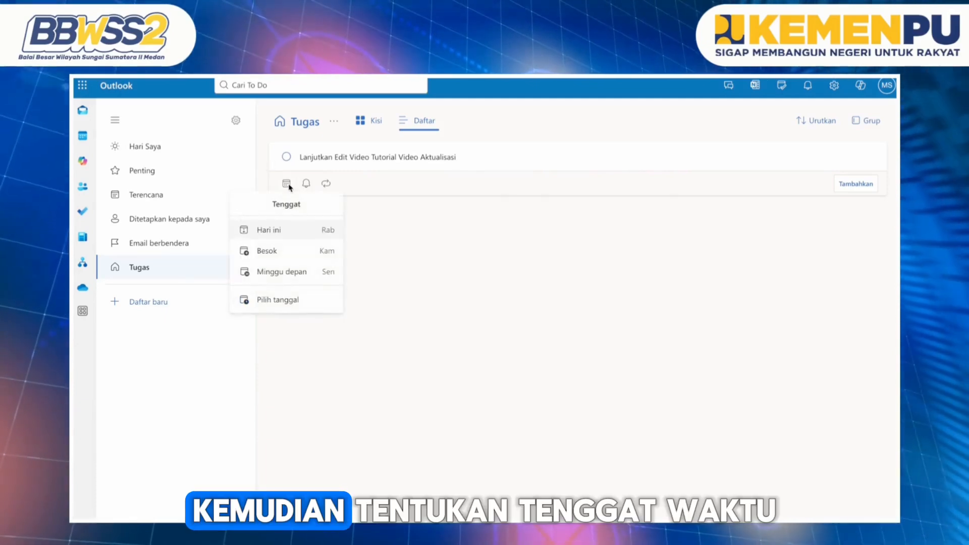
pyautogui.click(297, 272)
# Set a custom reminder for the task on 18 September 2025 at 8:00 PM and save it.
pyautogui.click(414, 186)
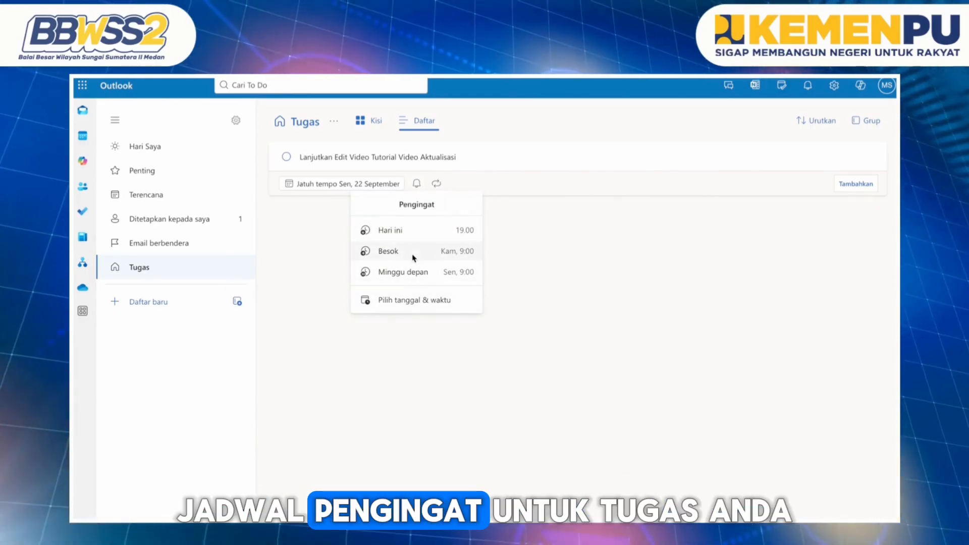
pyautogui.click(405, 298)
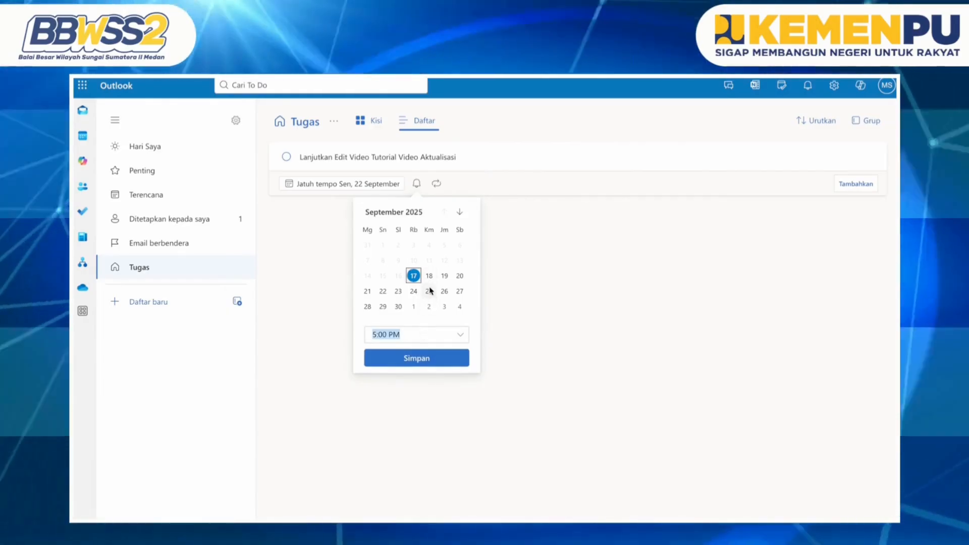
pyautogui.click(460, 335)
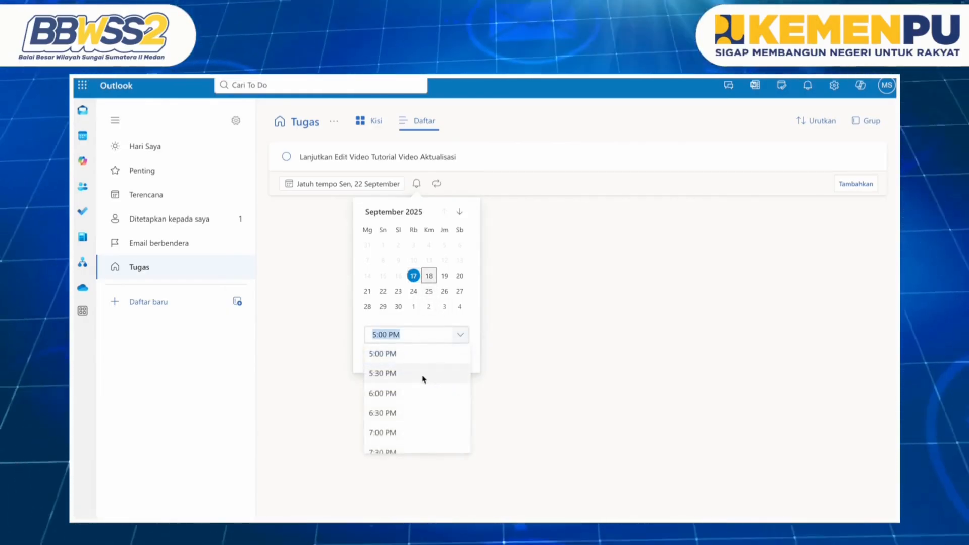
pyautogui.scroll(-5, 423, 379)
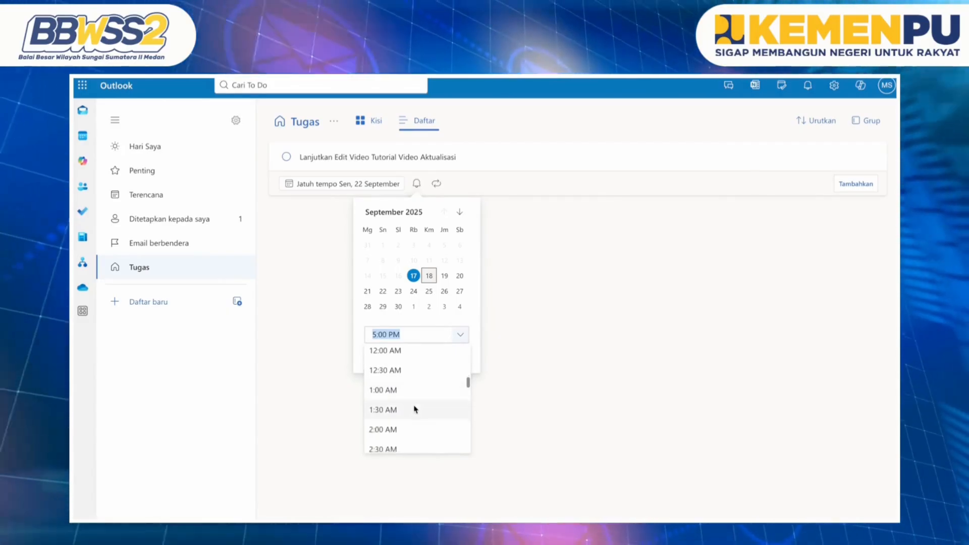
pyautogui.scroll(4, 415, 409)
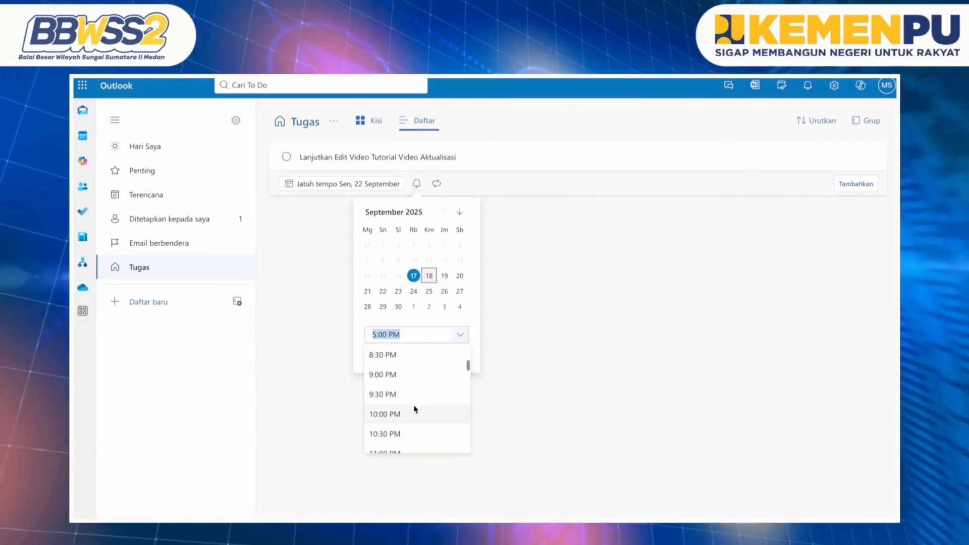
pyautogui.scroll(-1, 416, 408)
pyautogui.scroll(3, 414, 407)
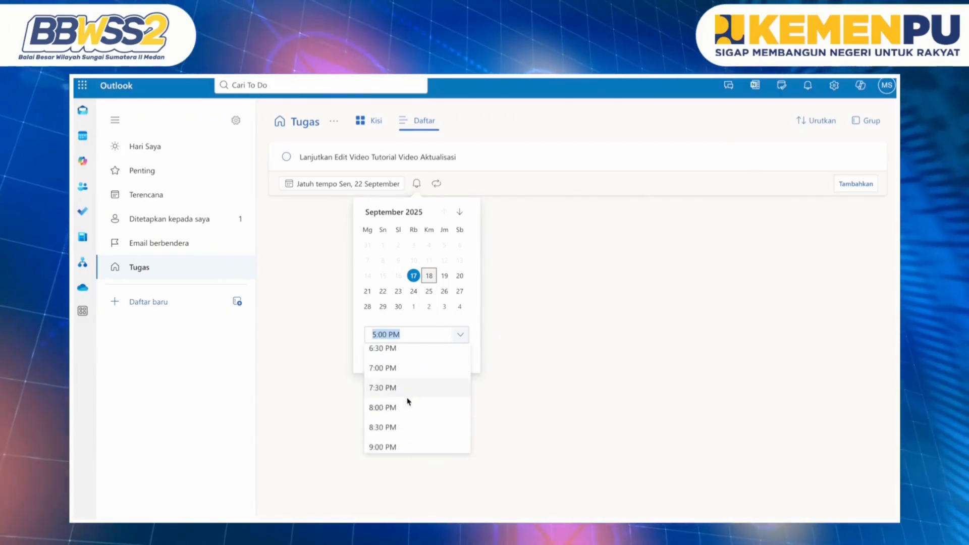
pyautogui.click(407, 406)
pyautogui.click(433, 360)
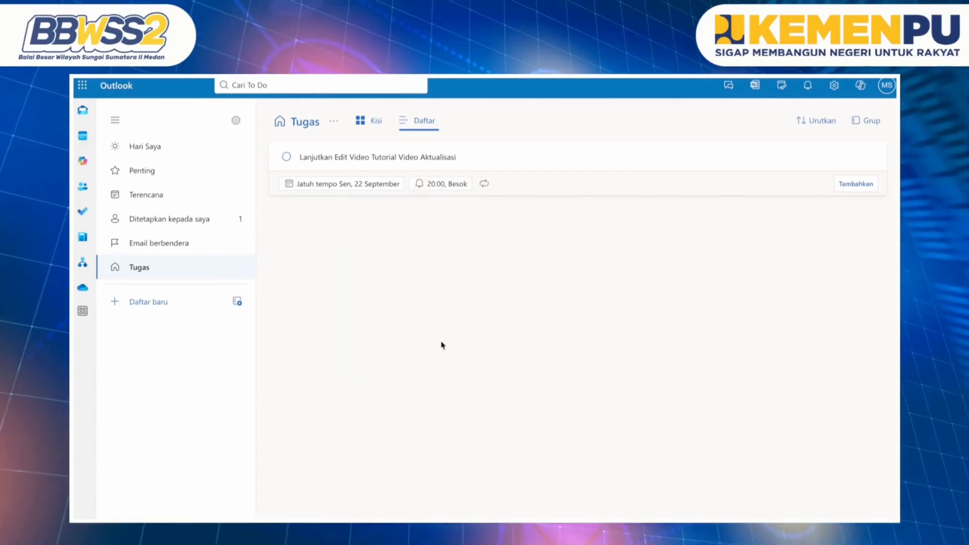
# Set the task to repeat daily (Harian) and add it to the Tugas list.
pyautogui.click(485, 184)
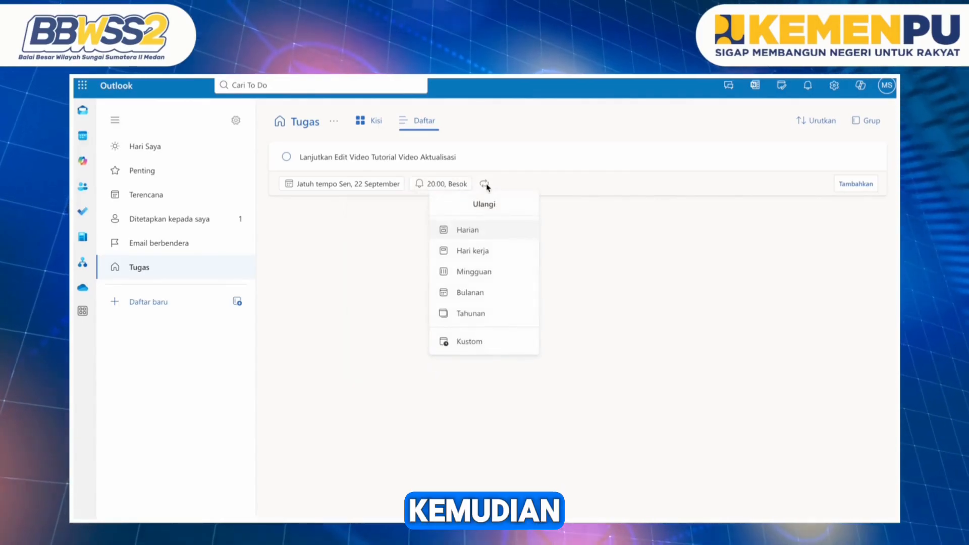
pyautogui.click(477, 233)
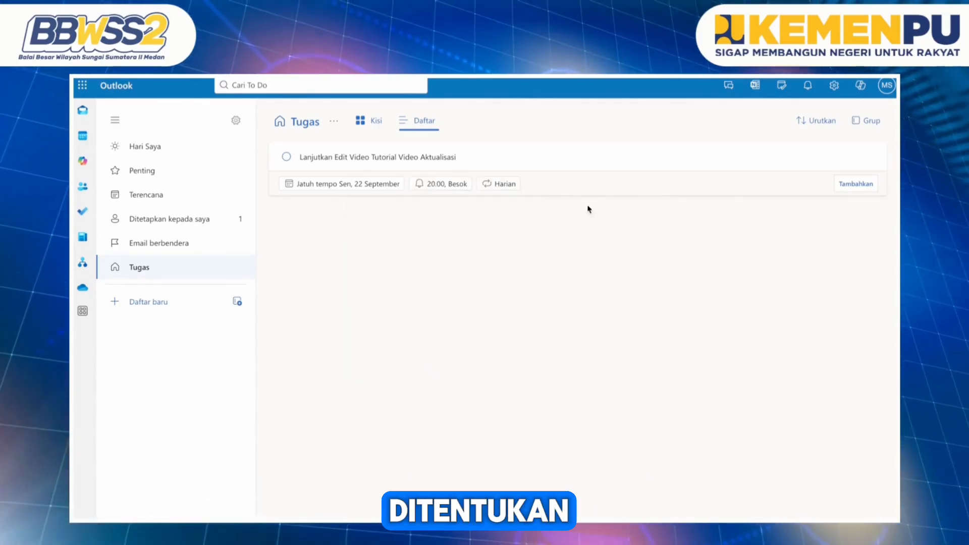
pyautogui.click(846, 185)
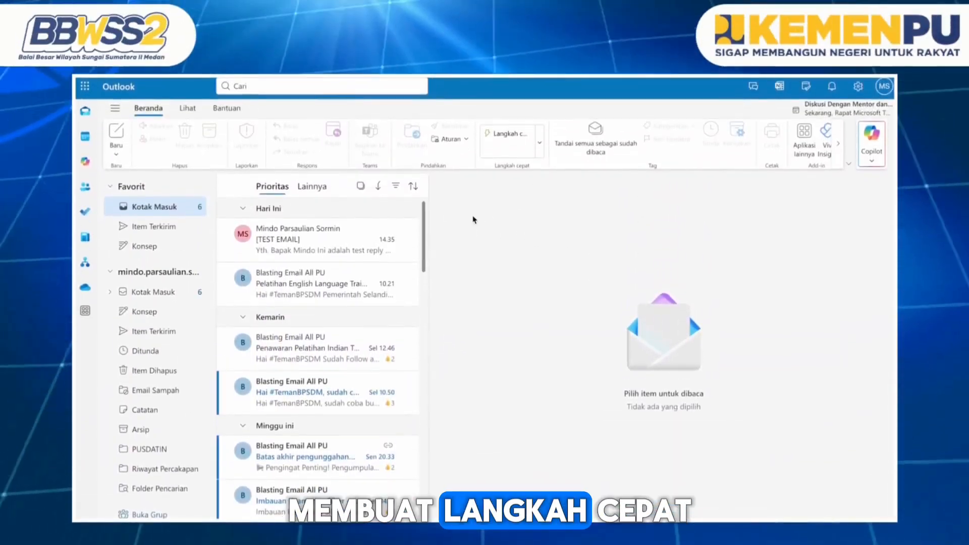
pyautogui.click(858, 89)
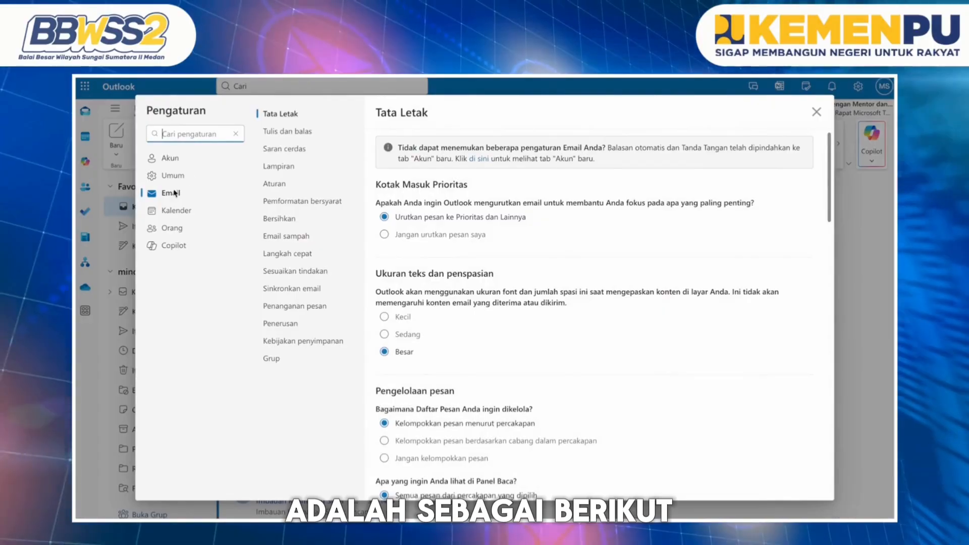
pyautogui.click(293, 252)
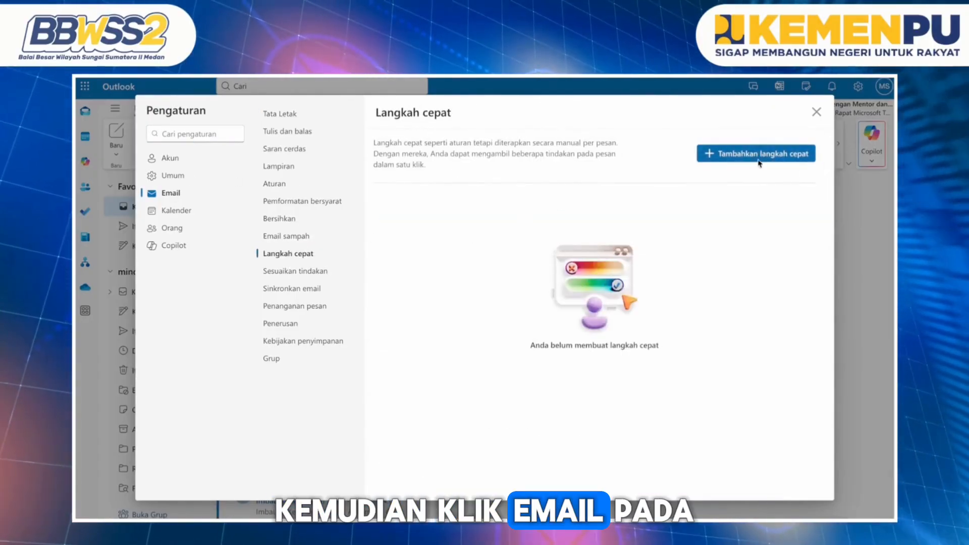
pyautogui.click(821, 117)
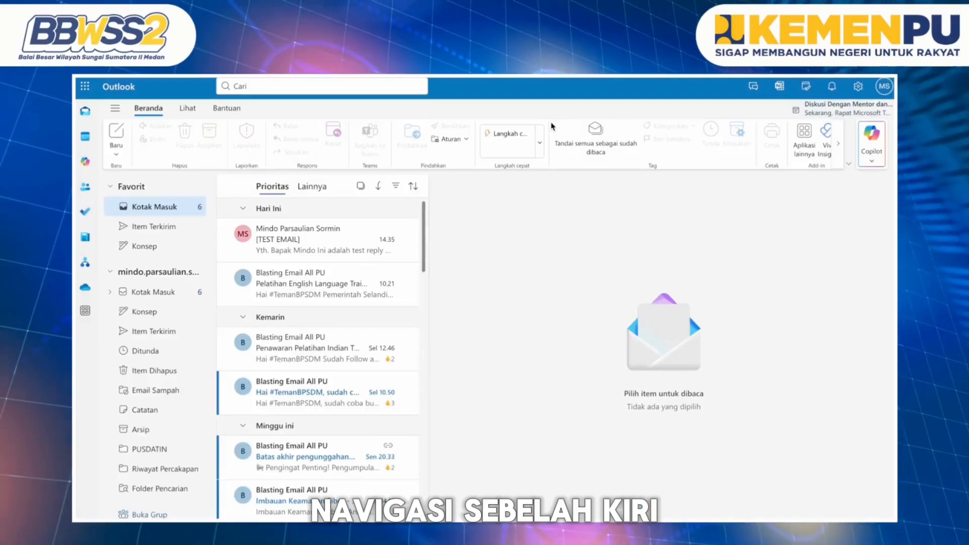
pyautogui.click(540, 148)
pyautogui.click(483, 171)
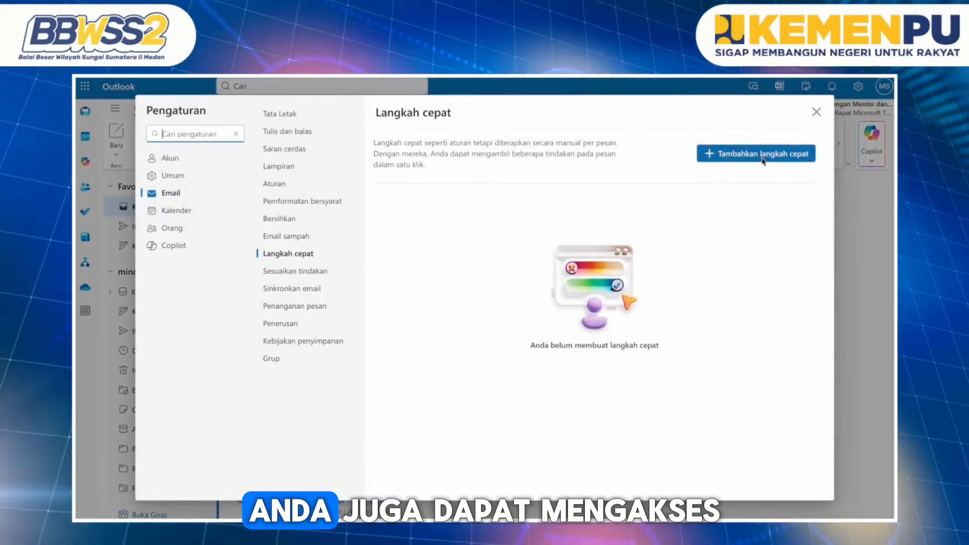
pyautogui.click(816, 114)
# Start a new quick step (Langkah cepat) in the email settings and name it "Pindahkan Email Dari Luar Domain email PU".
pyautogui.click(854, 88)
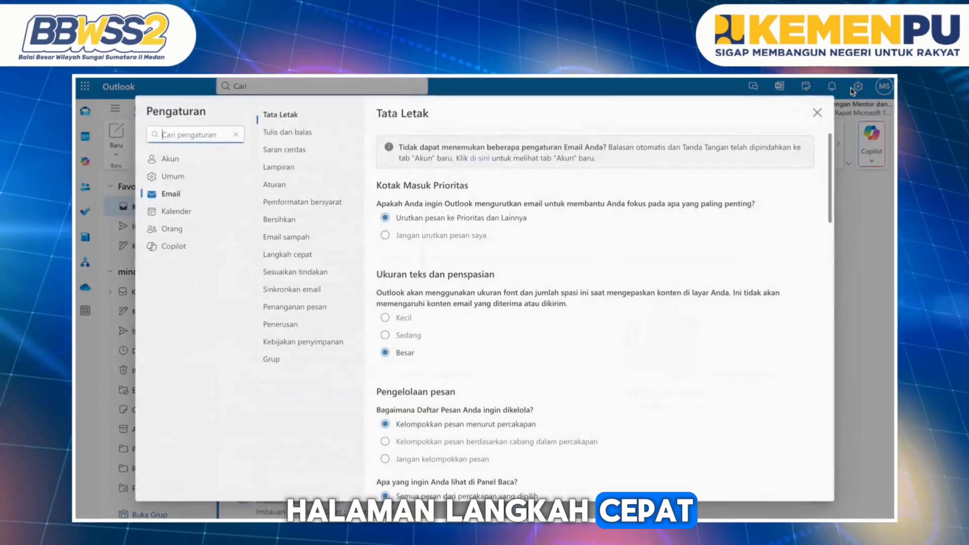
pyautogui.click(295, 255)
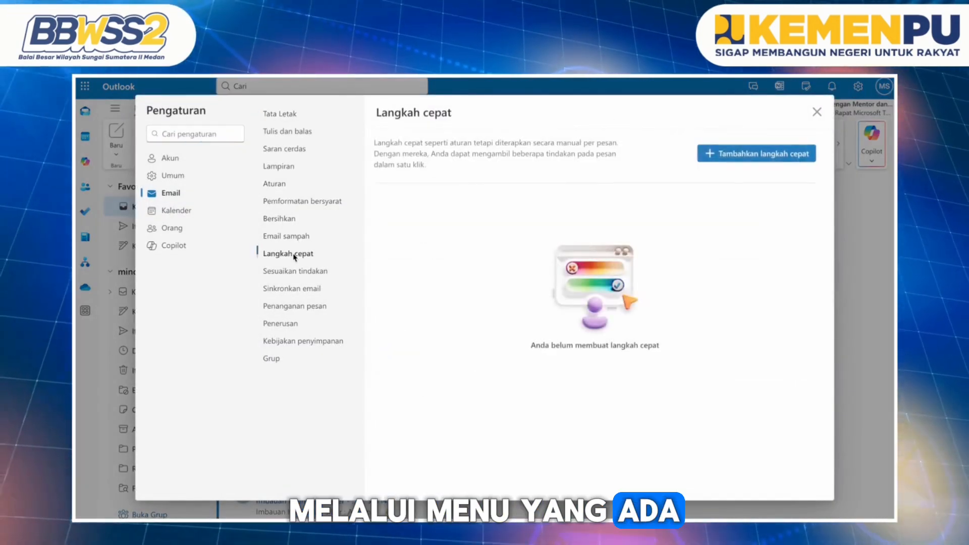
pyautogui.click(745, 159)
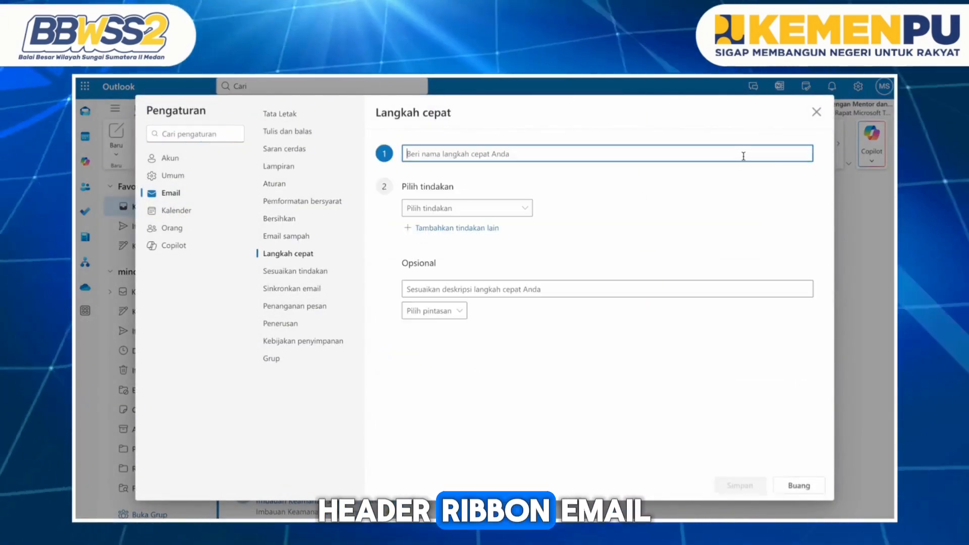
pyautogui.write('Pi')
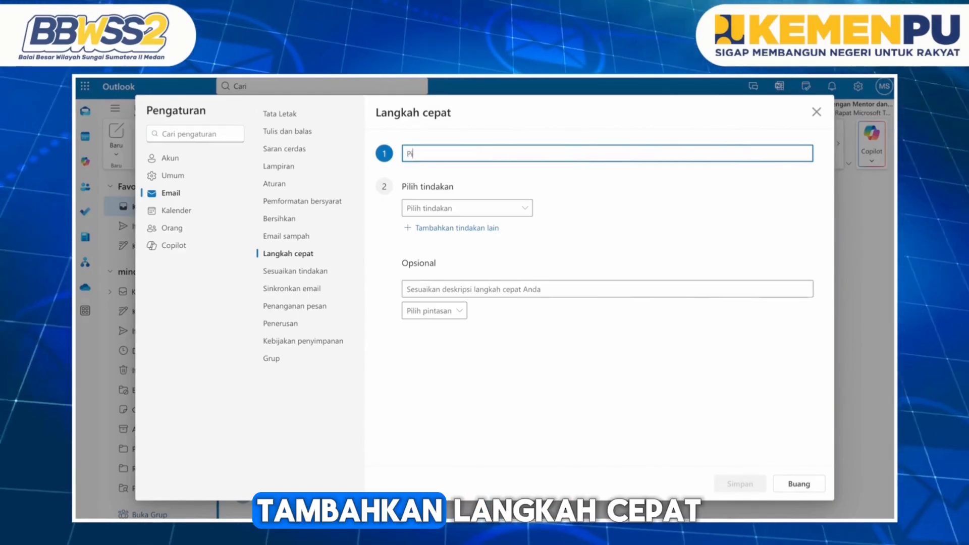
pyautogui.write('ndah')
pyautogui.write('a')
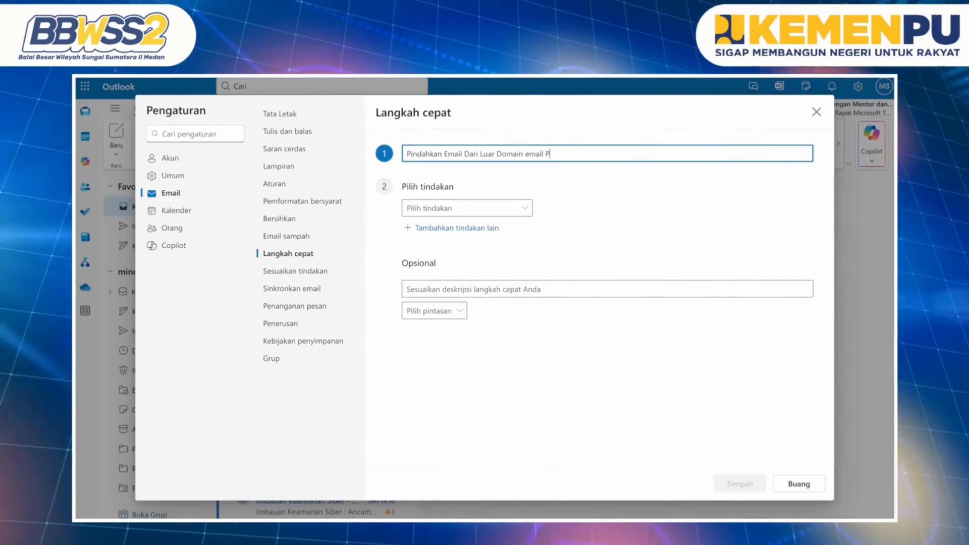
# Give the quick step the action "Pindahkan ke" with a newly created folder "Email Lain-lain (dari luar domain PU)" as destination.
pyautogui.click(507, 205)
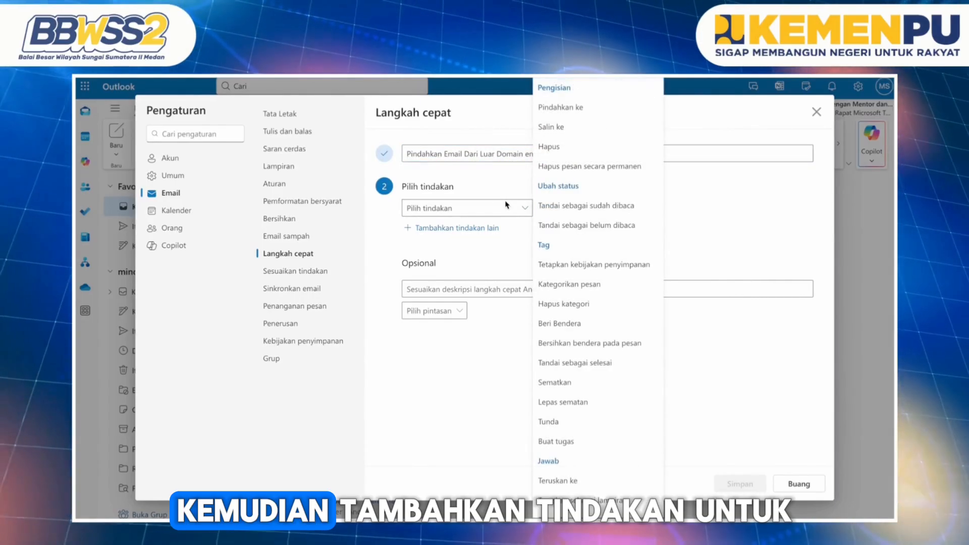
pyautogui.click(563, 107)
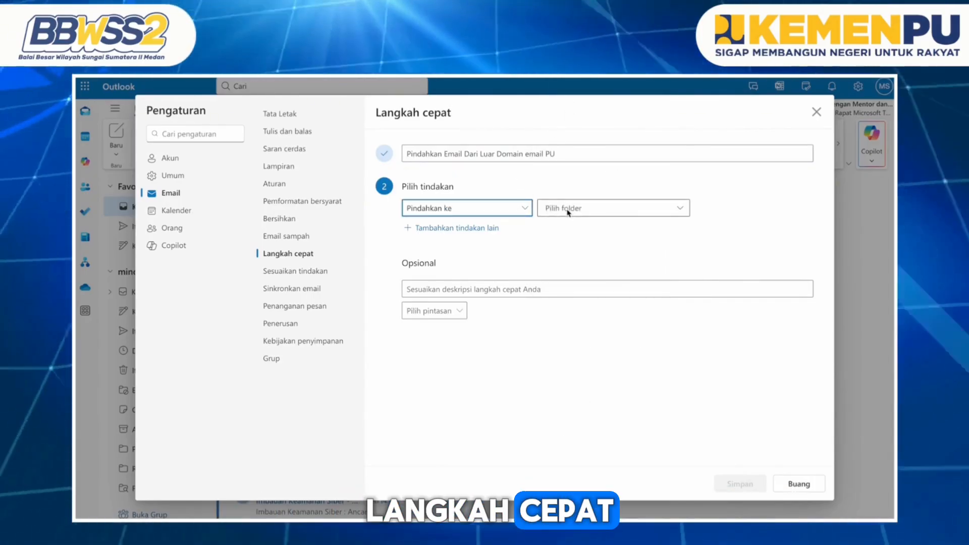
pyautogui.click(568, 213)
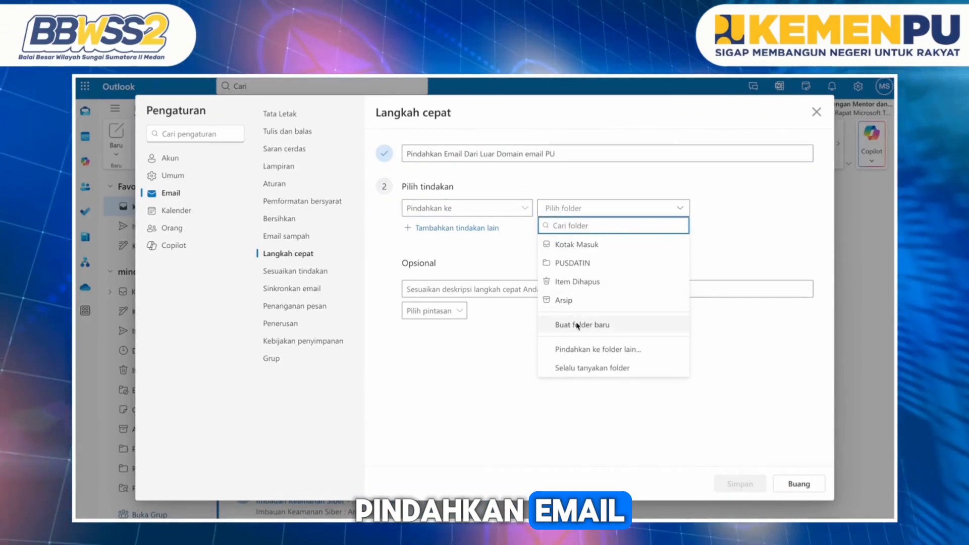
pyautogui.click(577, 327)
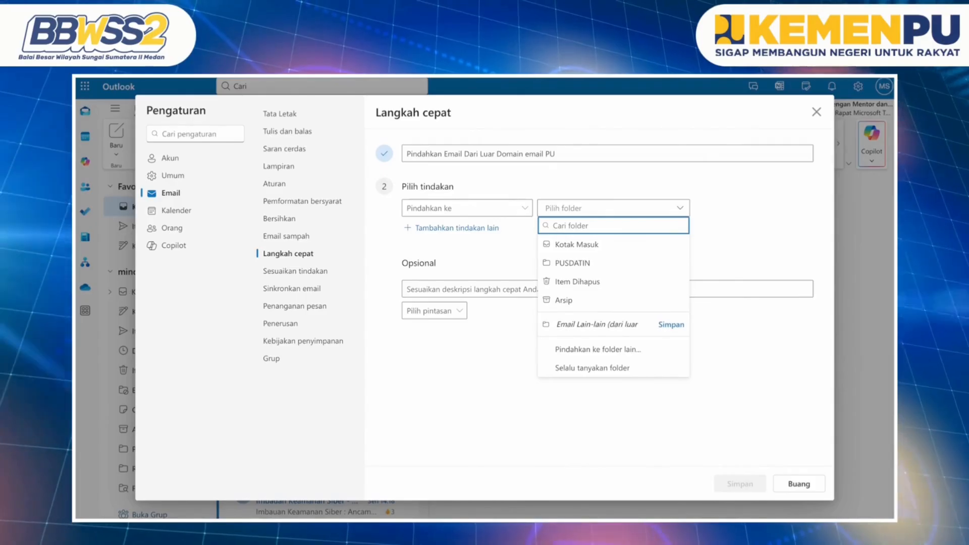
pyautogui.write(')')
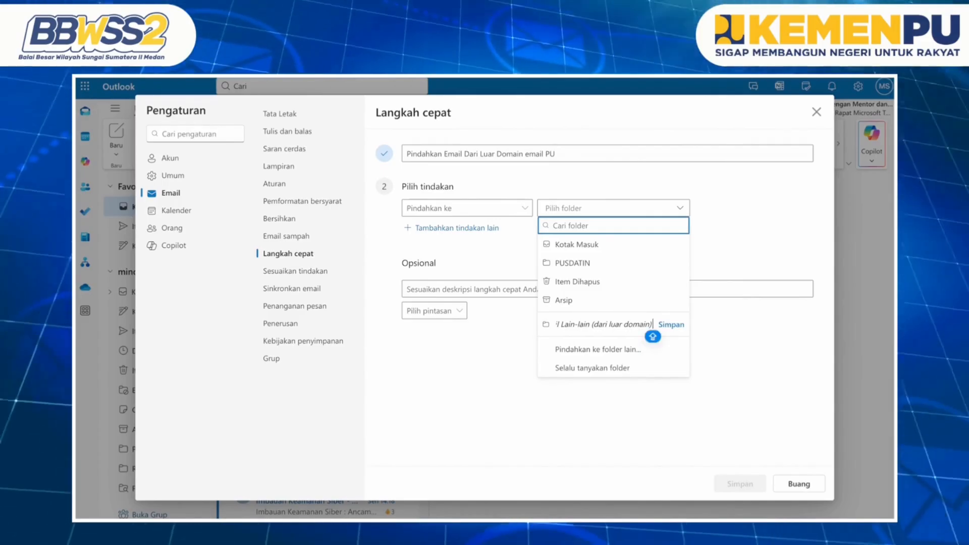
pyautogui.press('BackSpace')
pyautogui.write('PU')
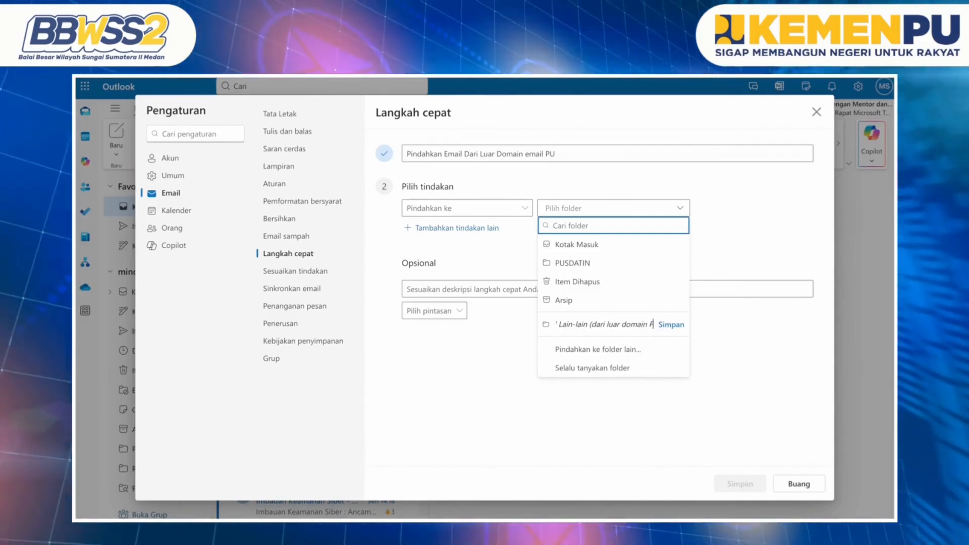
pyautogui.click(673, 325)
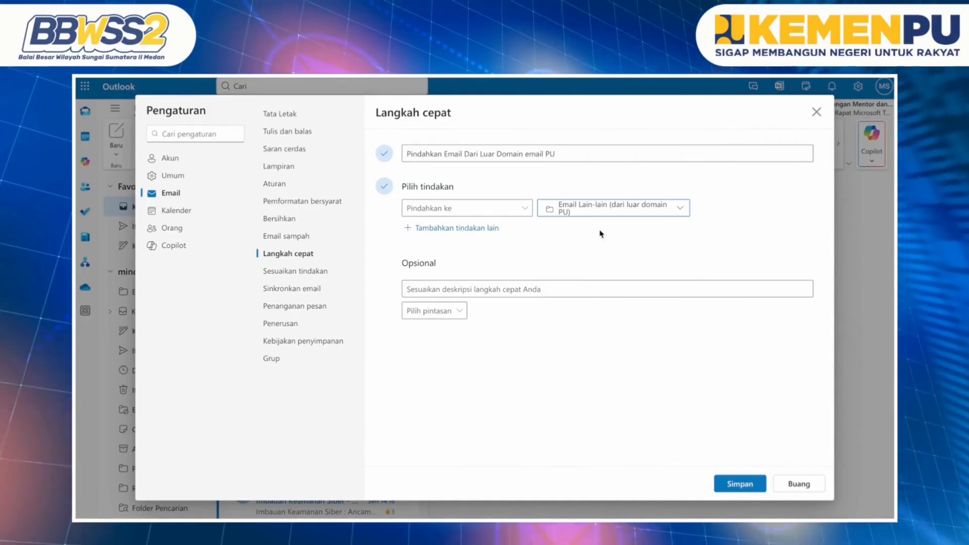
# Describe the quick step as "Memindahkan email dari luar domain email pu.go.id ke folder tertentu".
pyautogui.click(501, 290)
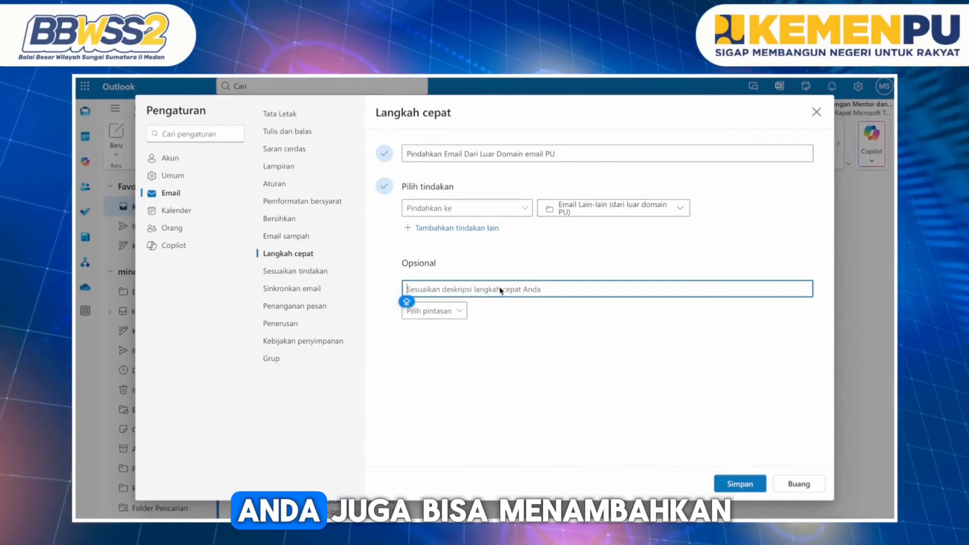
pyautogui.write('M')
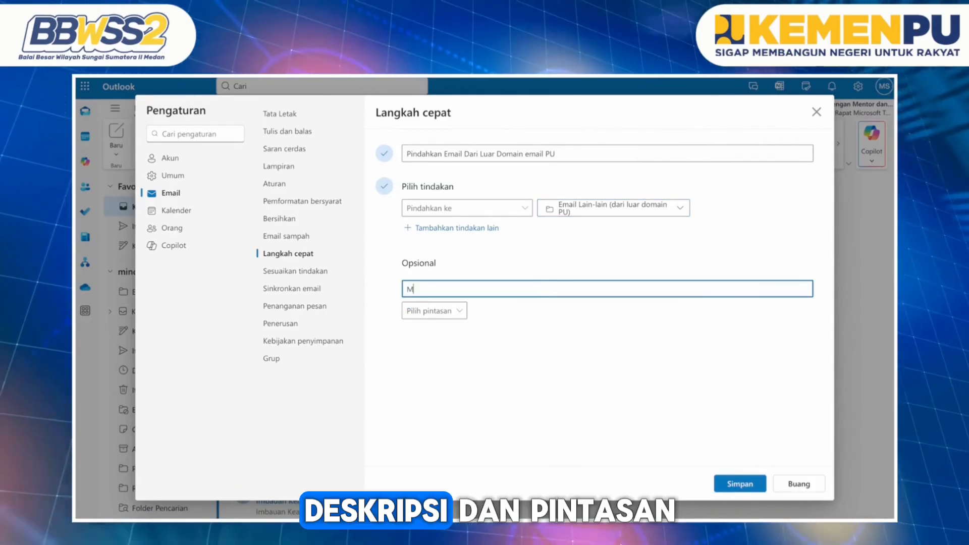
pyautogui.write('emindahkan email dari')
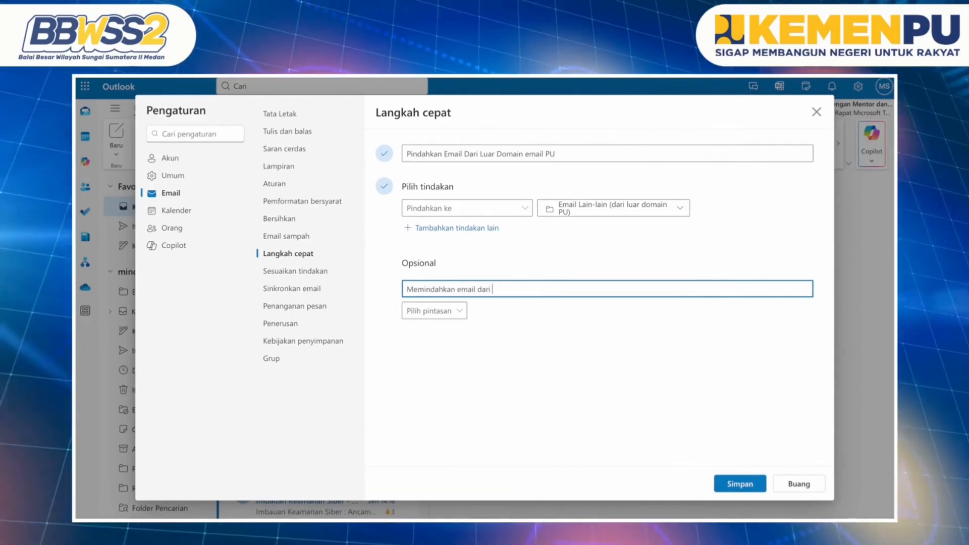
pyautogui.write(' luar domain ')
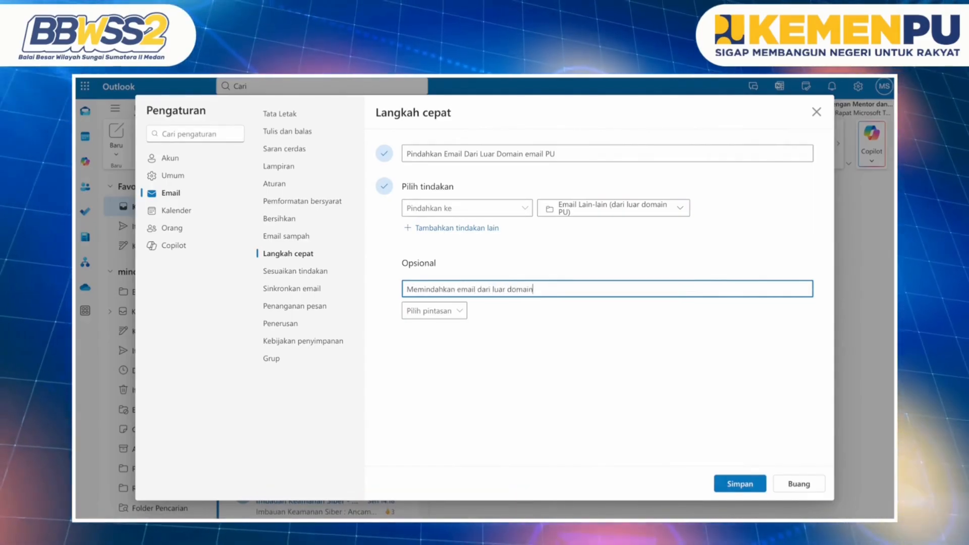
pyautogui.write('email p')
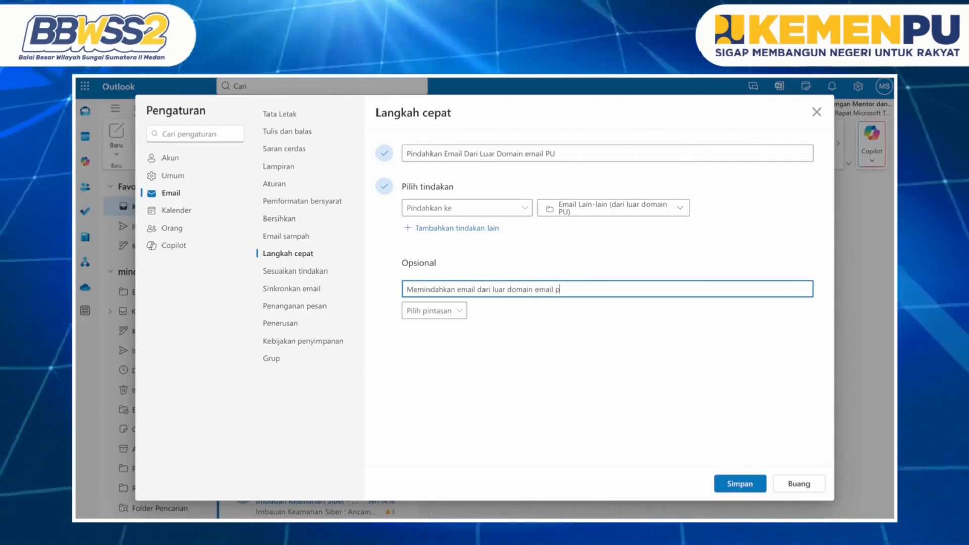
pyautogui.write('u.go.i')
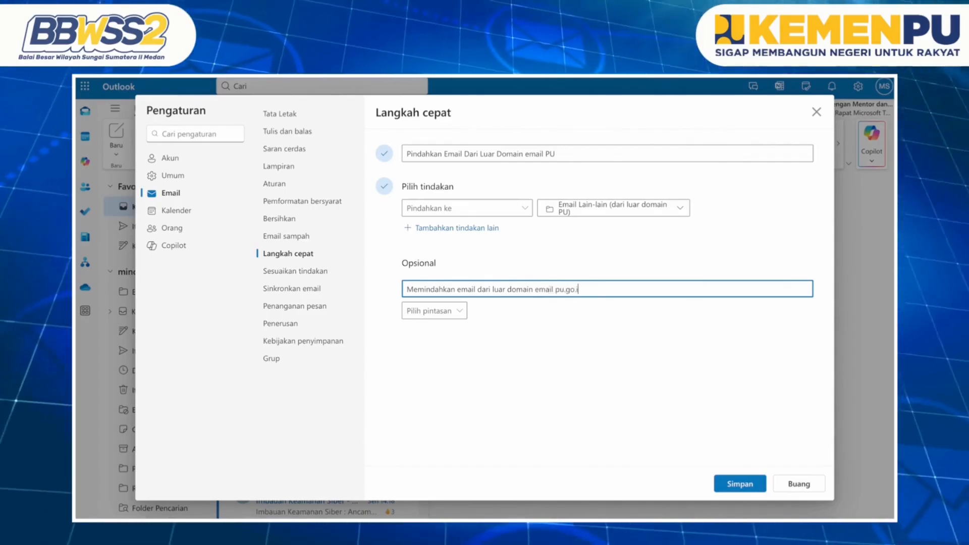
pyautogui.write('d ke folder tertentu')
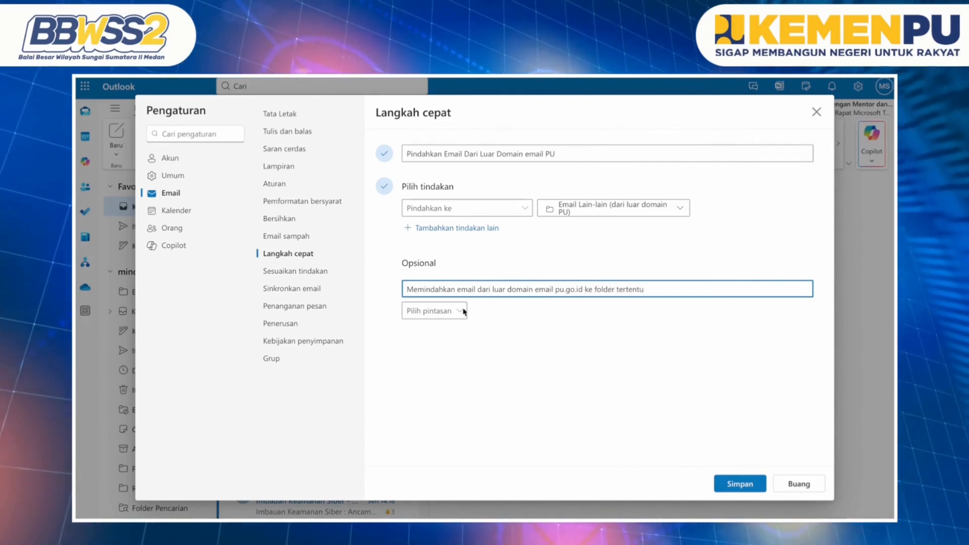
# Set the quick step's shortcut to "Tidak ada pintasan", save the quick step and close the settings.
pyautogui.click(463, 311)
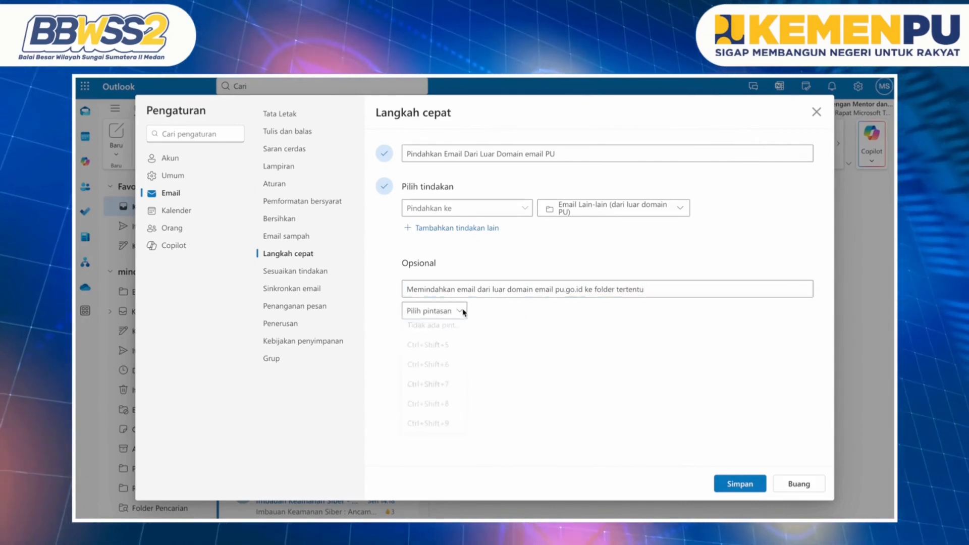
pyautogui.click(433, 329)
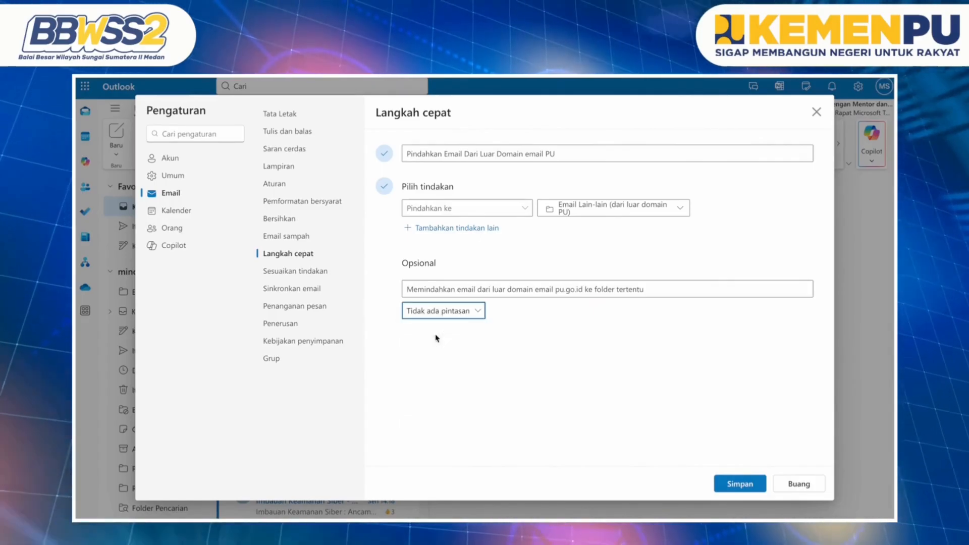
pyautogui.click(436, 312)
pyautogui.click(498, 322)
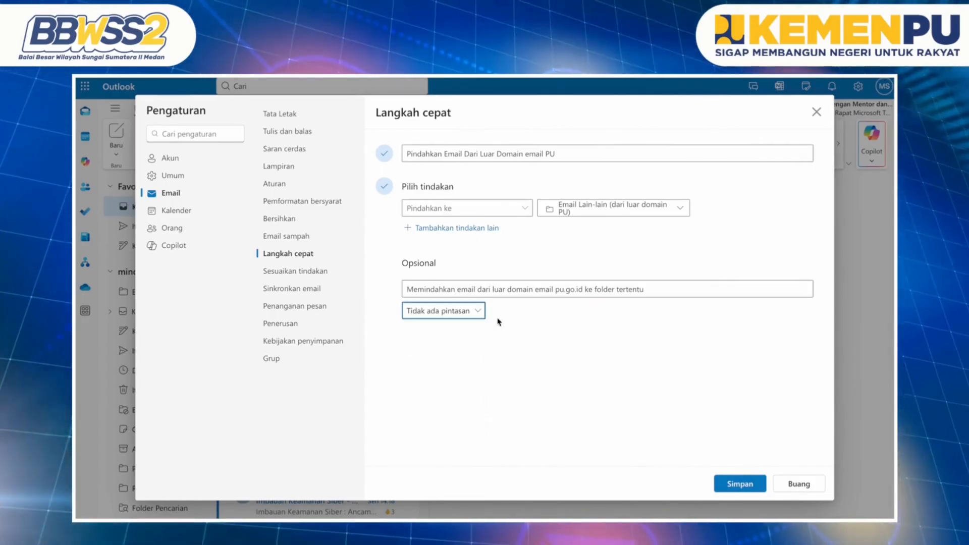
pyautogui.click(738, 485)
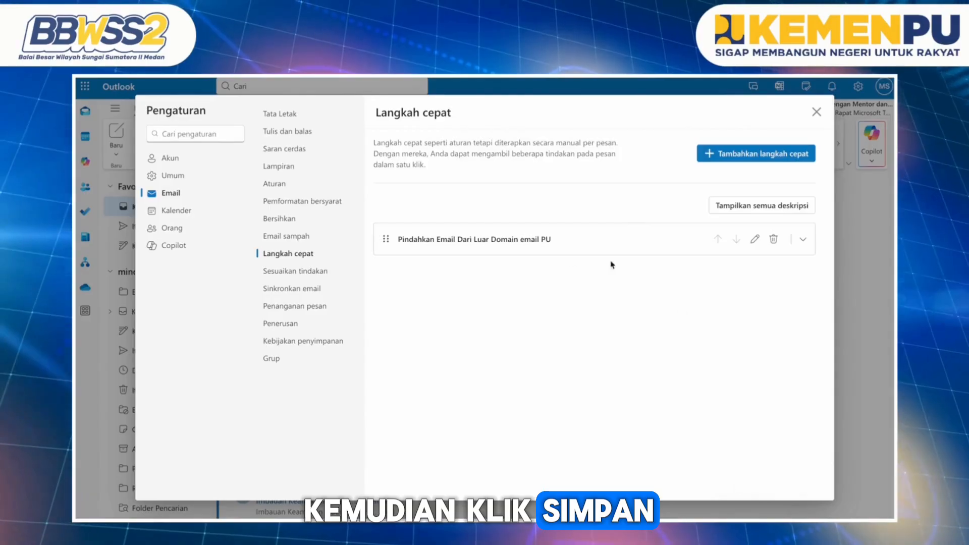
pyautogui.click(817, 112)
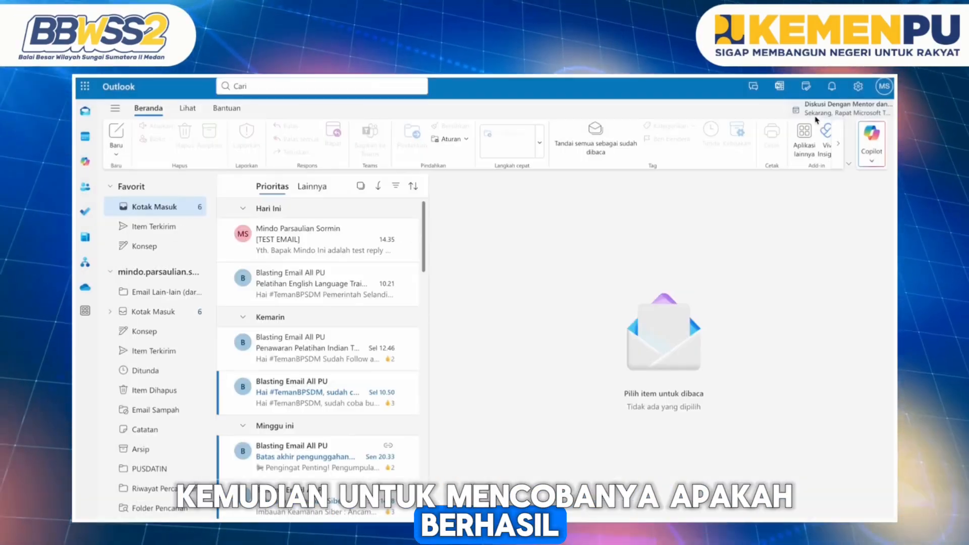
# Select the "[TEST EMAIL]" message in the inbox and run the new quick step on it.
pyautogui.click(279, 250)
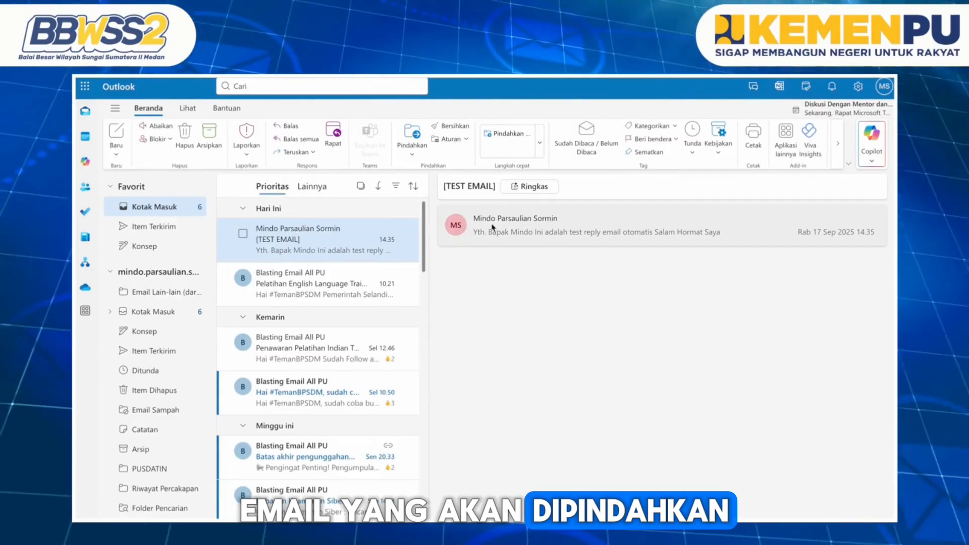
pyautogui.click(505, 227)
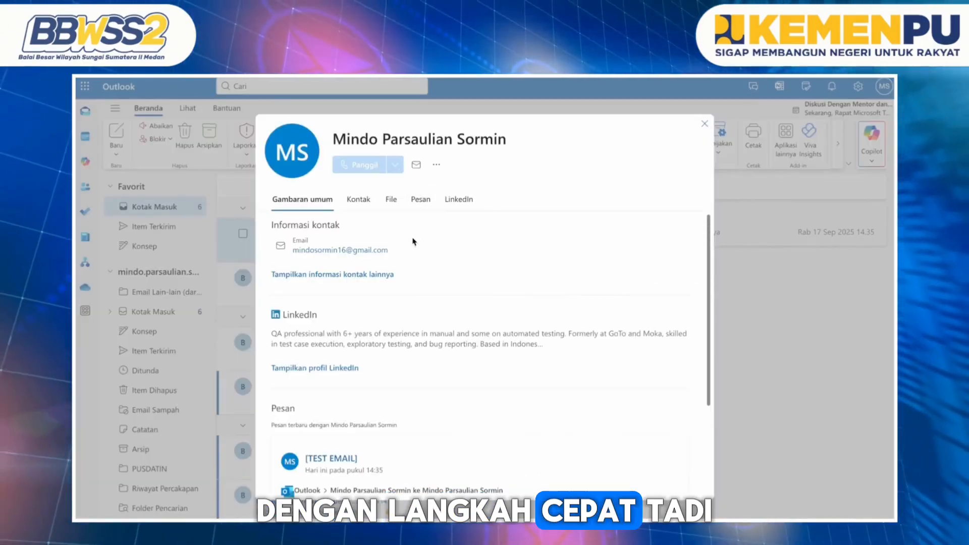
pyautogui.click(705, 125)
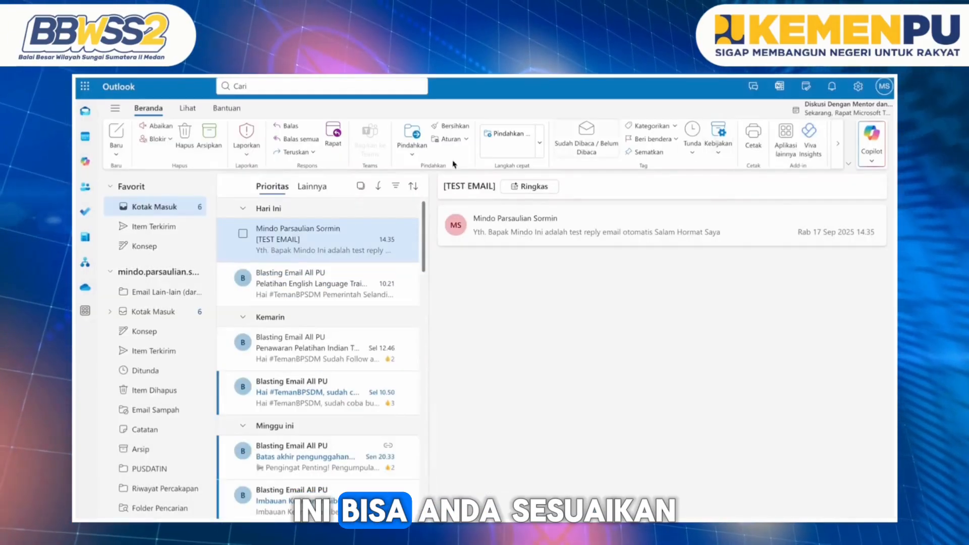
pyautogui.click(243, 234)
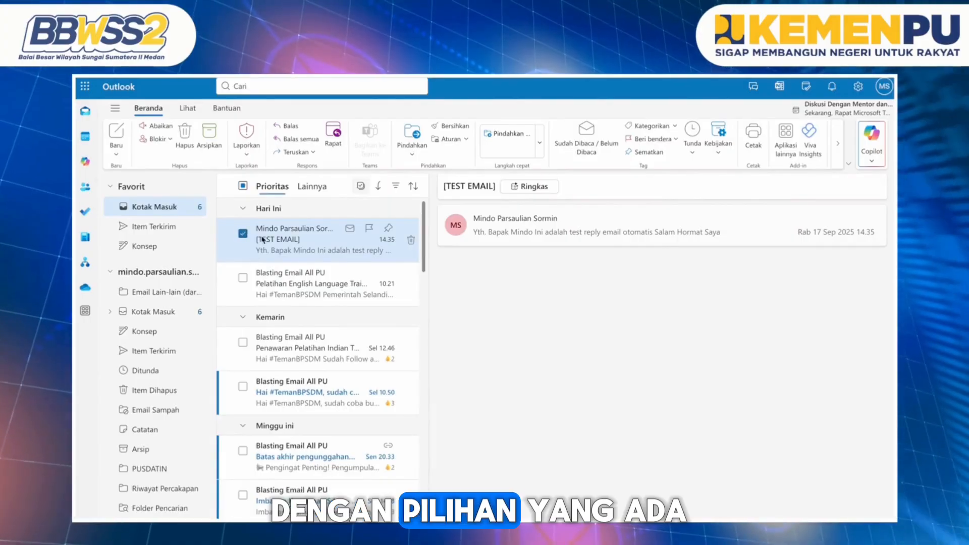
pyautogui.click(540, 142)
pyautogui.click(451, 171)
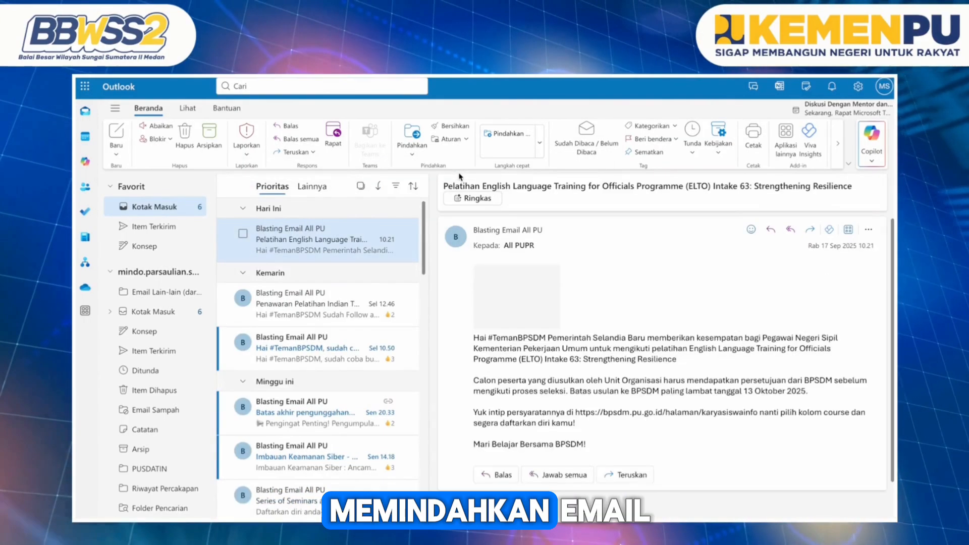
# Check the folder "Email Lain-lain (dari luar domain PU)" for the moved test email, and return to Kotak Masuk.
pyautogui.scroll(-1, 166, 385)
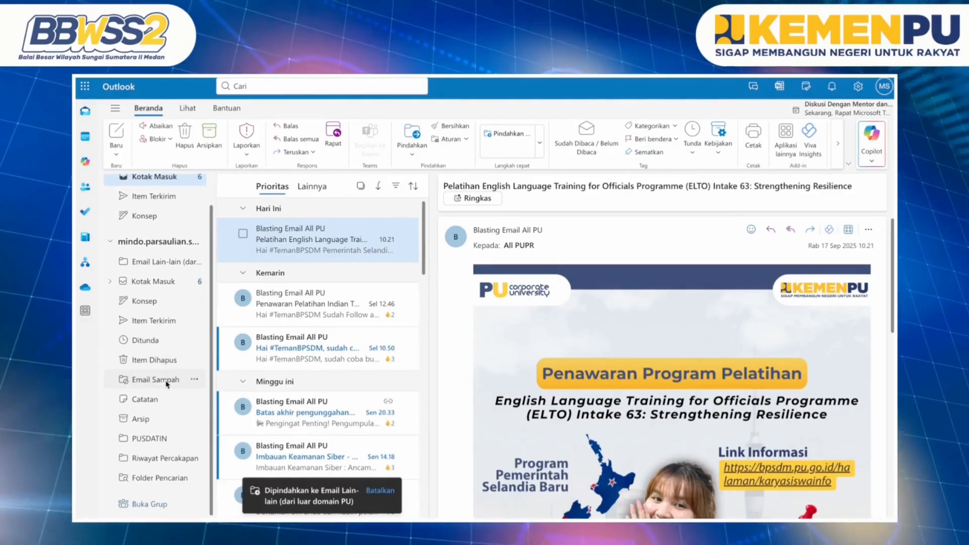
pyautogui.click(155, 265)
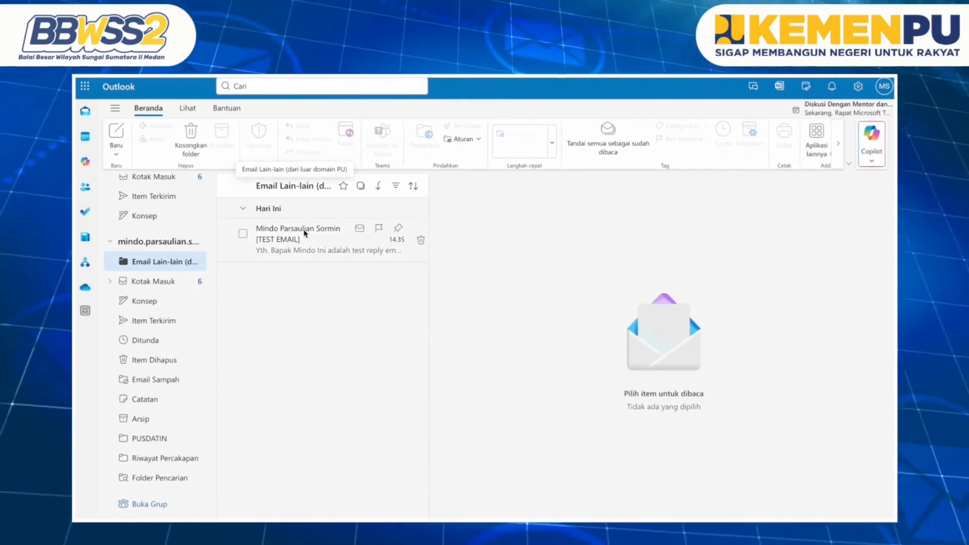
pyautogui.scroll(1, 176, 259)
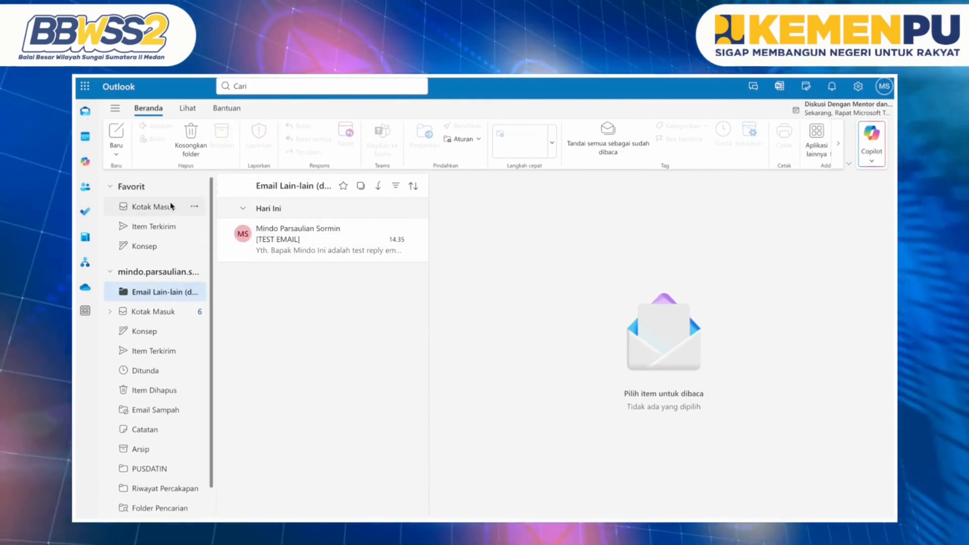
pyautogui.click(143, 207)
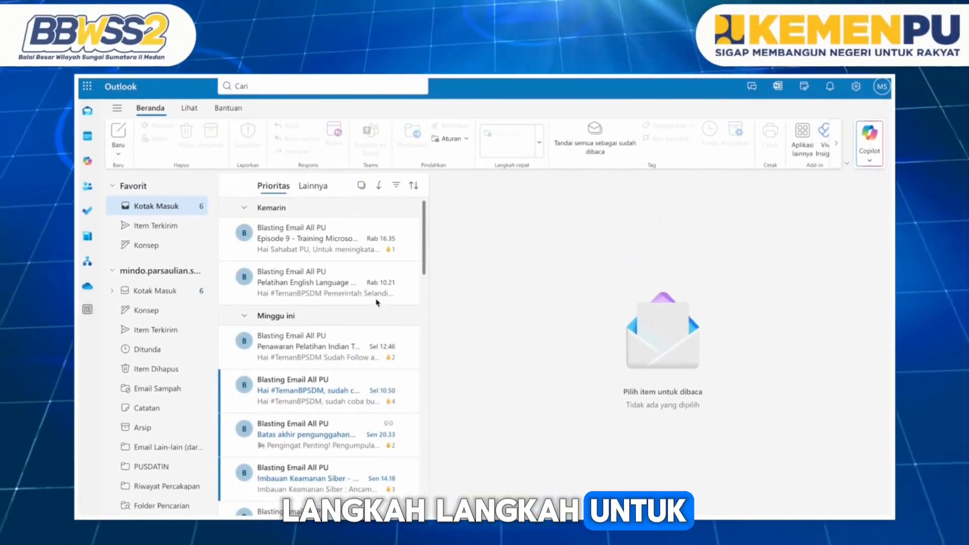
# Pin the "Episode 9 - Training Microsoft 365" and "Pelatihan English Language Training" emails in the inbox.
pyautogui.moveTo(330, 277)
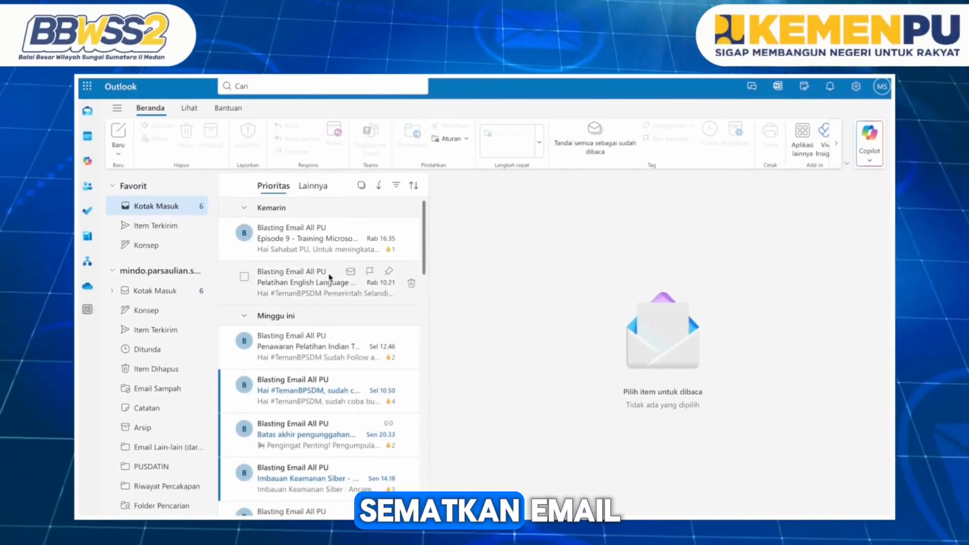
pyautogui.click(318, 236)
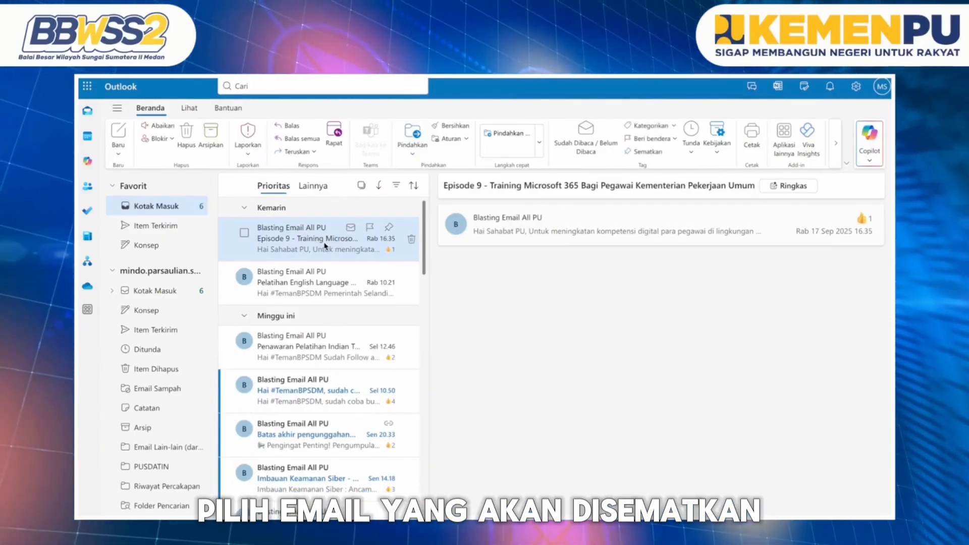
pyautogui.click(389, 229)
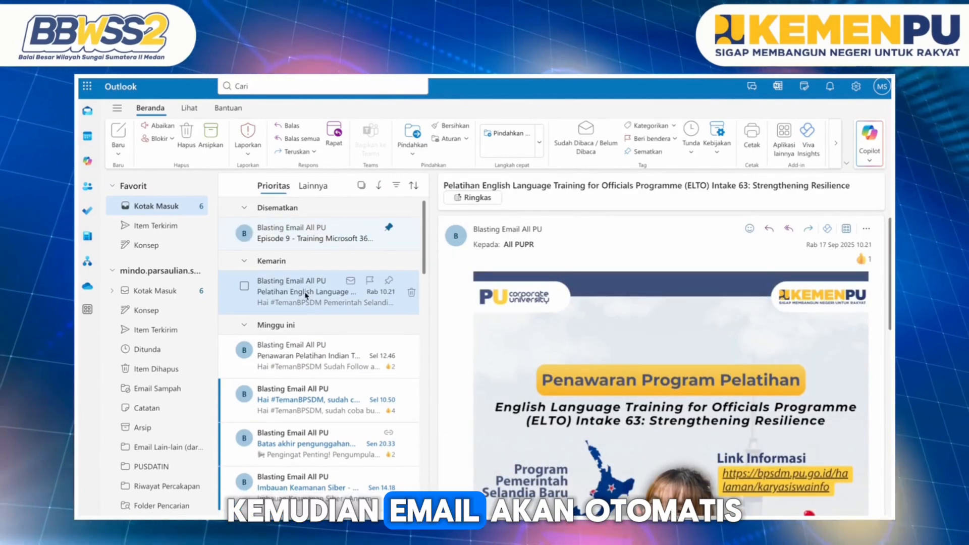
pyautogui.click(638, 153)
# Find the first "Peremajaan Data pangkat" email of 22 July 2025 in the inbox and pin it.
pyautogui.scroll(-3, 325, 314)
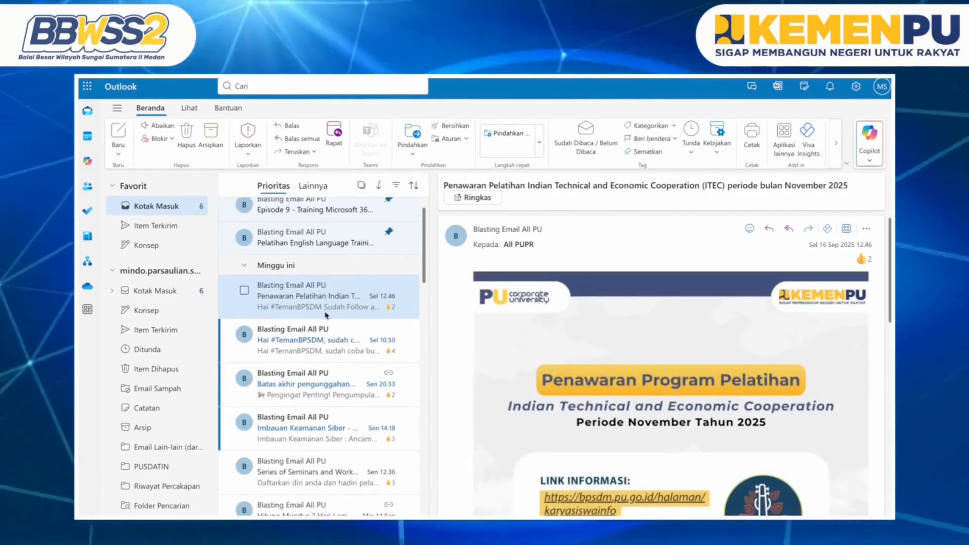
pyautogui.scroll(2, 324, 321)
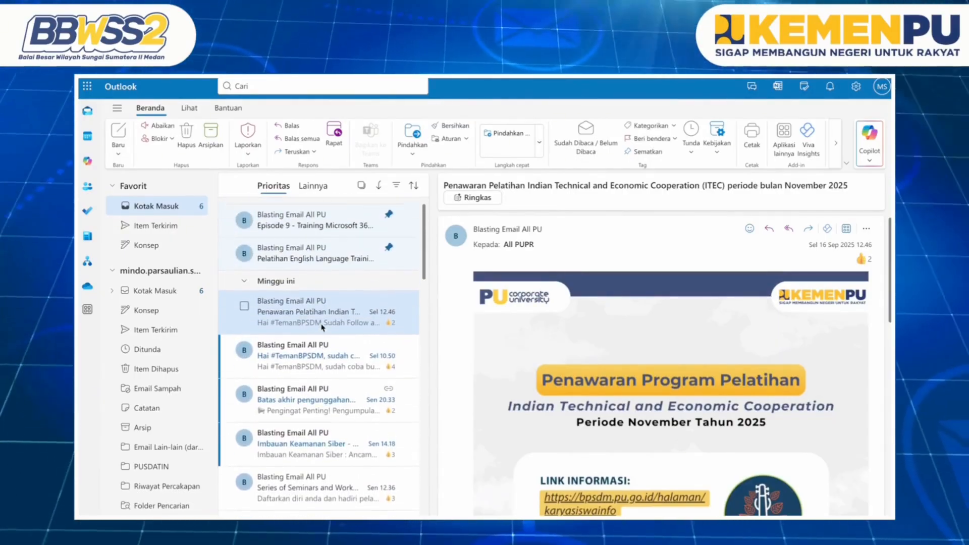
pyautogui.scroll(1, 318, 333)
pyautogui.scroll(-3, 315, 354)
pyautogui.scroll(-10, 313, 376)
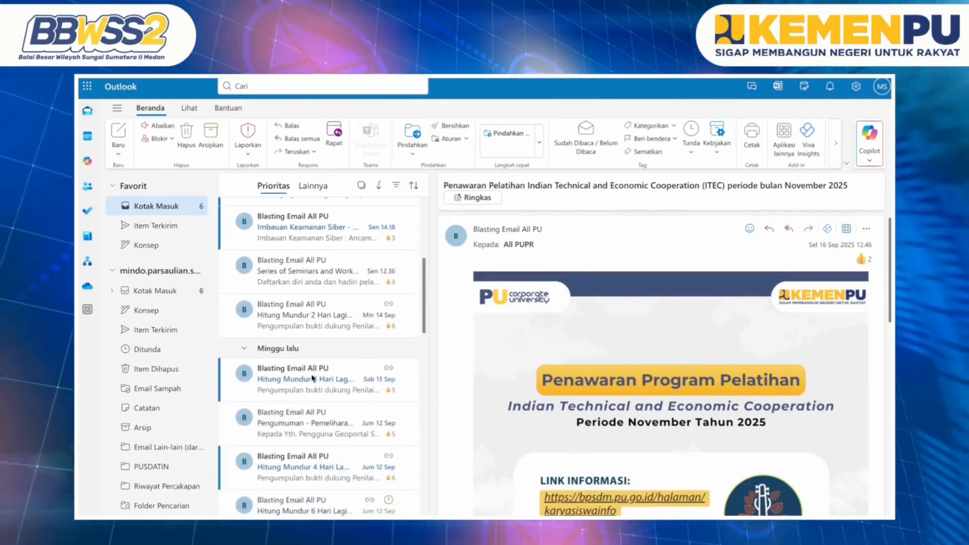
pyautogui.scroll(-2, 313, 377)
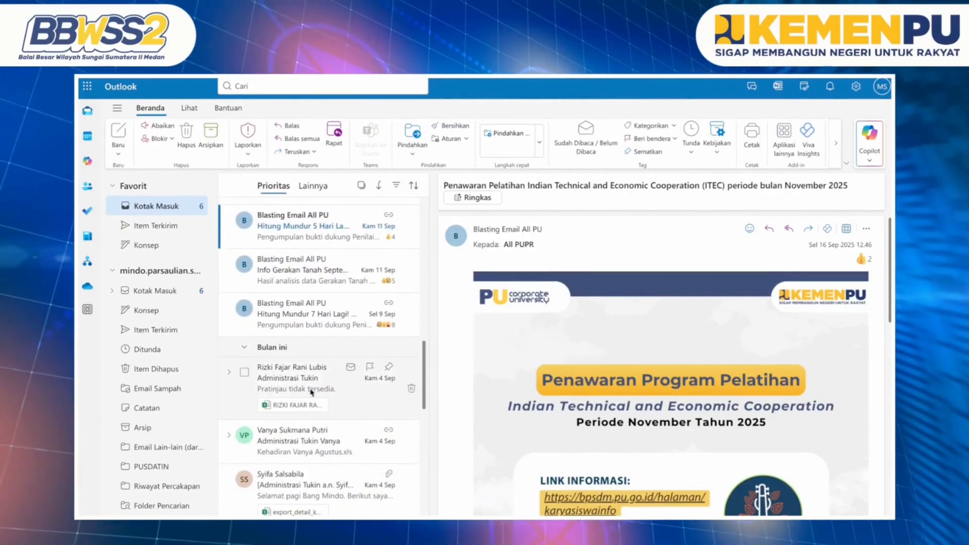
pyautogui.scroll(5, 312, 384)
pyautogui.scroll(2, 312, 391)
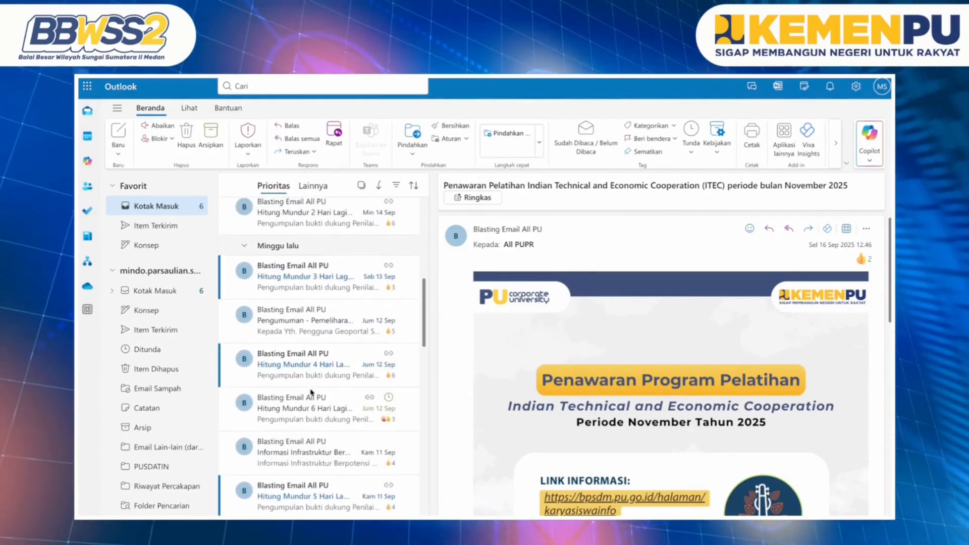
pyautogui.scroll(-4, 311, 391)
pyautogui.scroll(-7, 311, 392)
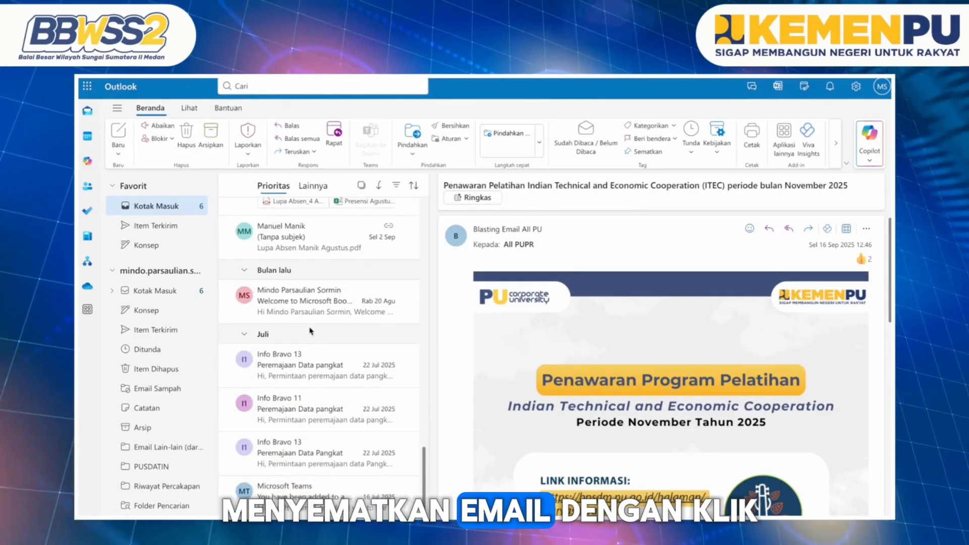
pyautogui.click(326, 366)
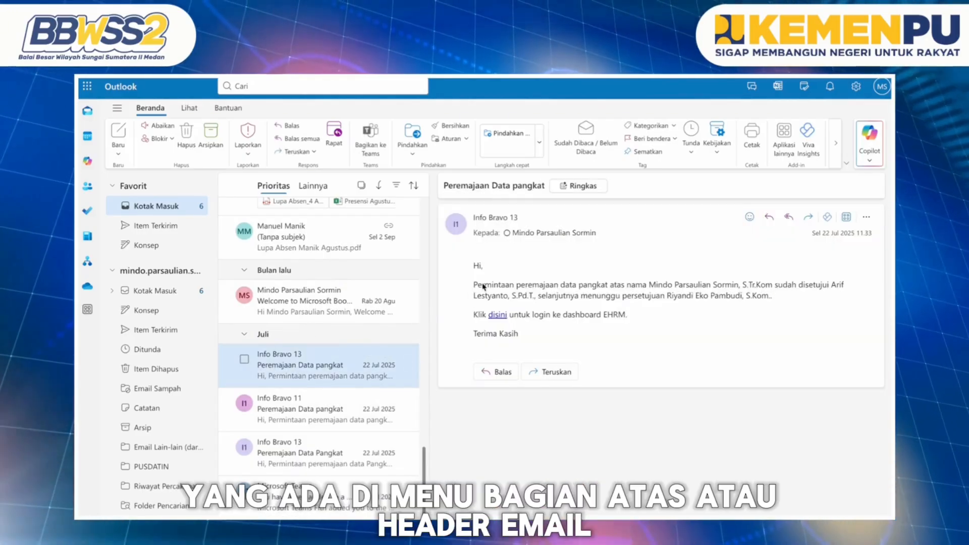
pyautogui.click(635, 156)
# Unpin the "Peremajaan Data pangkat" and "Pelatihan English Language Training" emails.
pyautogui.scroll(10, 329, 309)
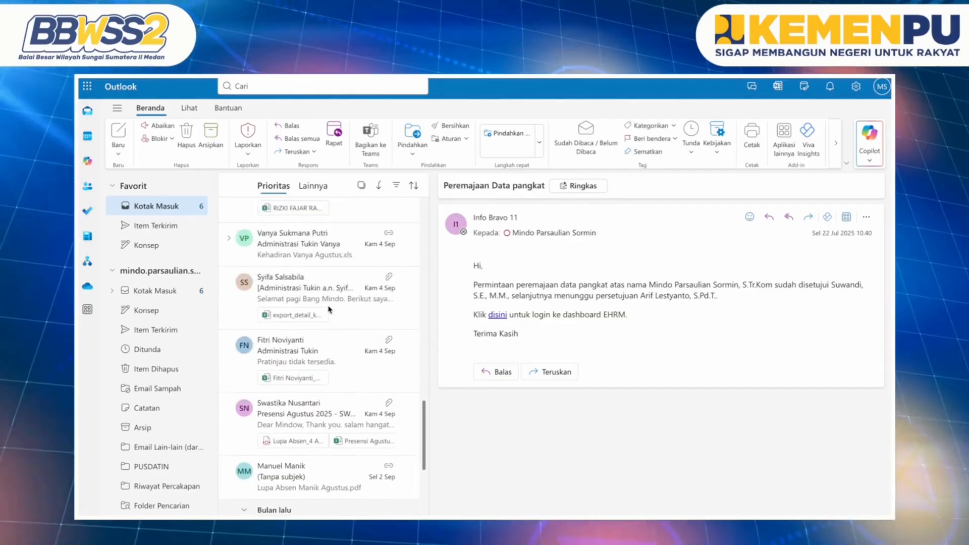
pyautogui.scroll(2, 330, 309)
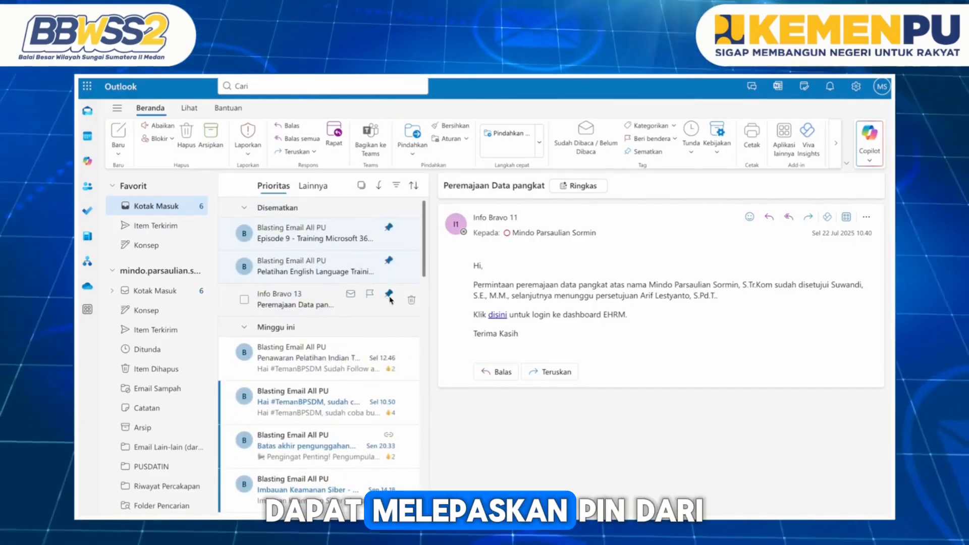
pyautogui.click(389, 295)
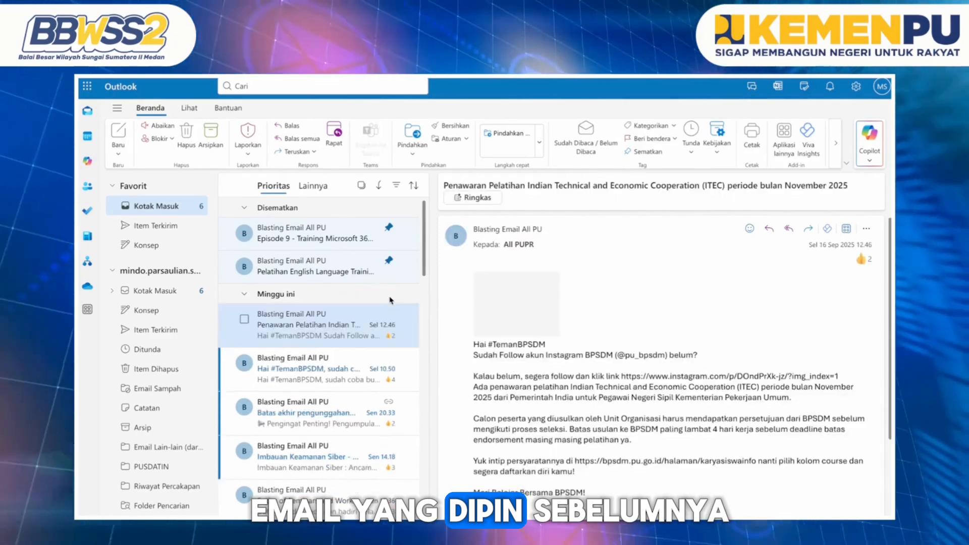
pyautogui.click(389, 262)
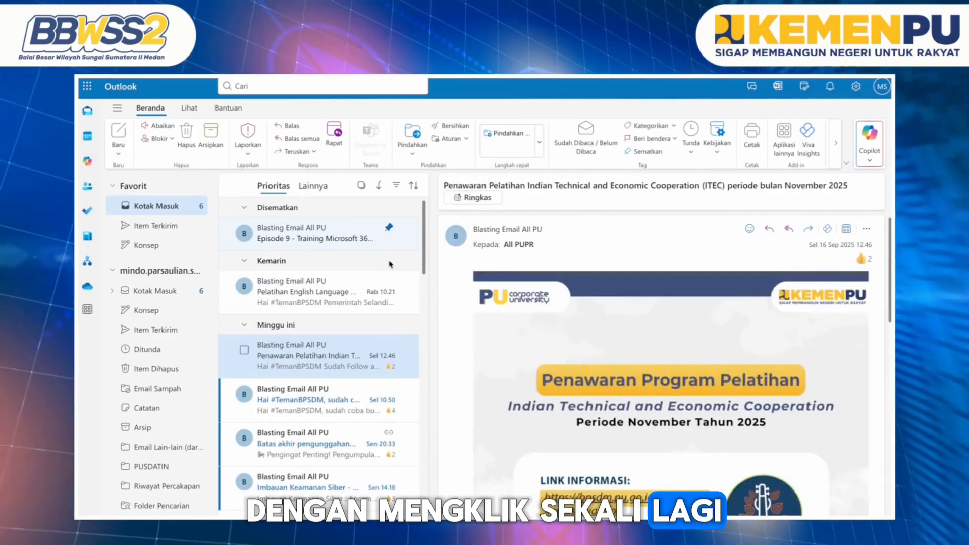
# Unpin the "Episode 9 - Training Microsoft 365" email and snooze it until tomorrow, Friday 08.00.
pyautogui.click(390, 228)
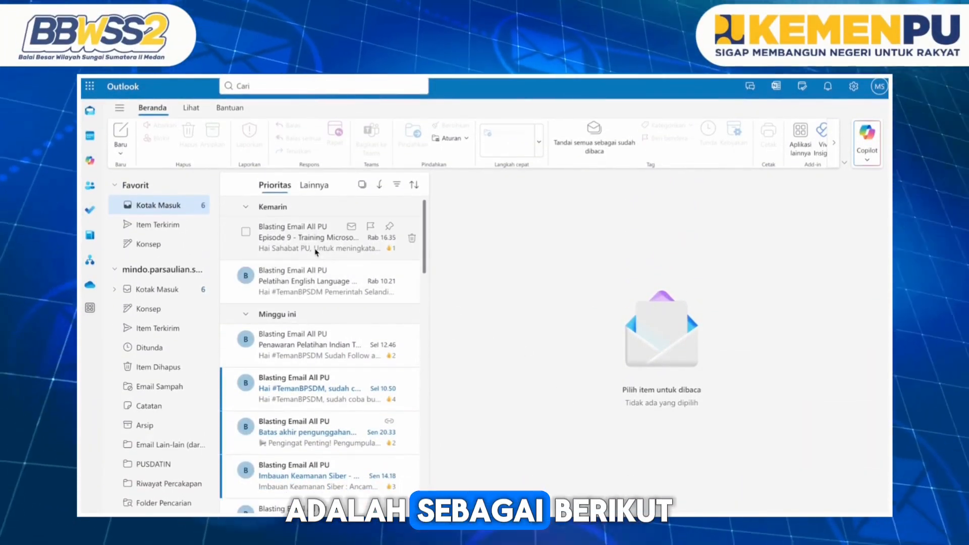
pyautogui.click(316, 252)
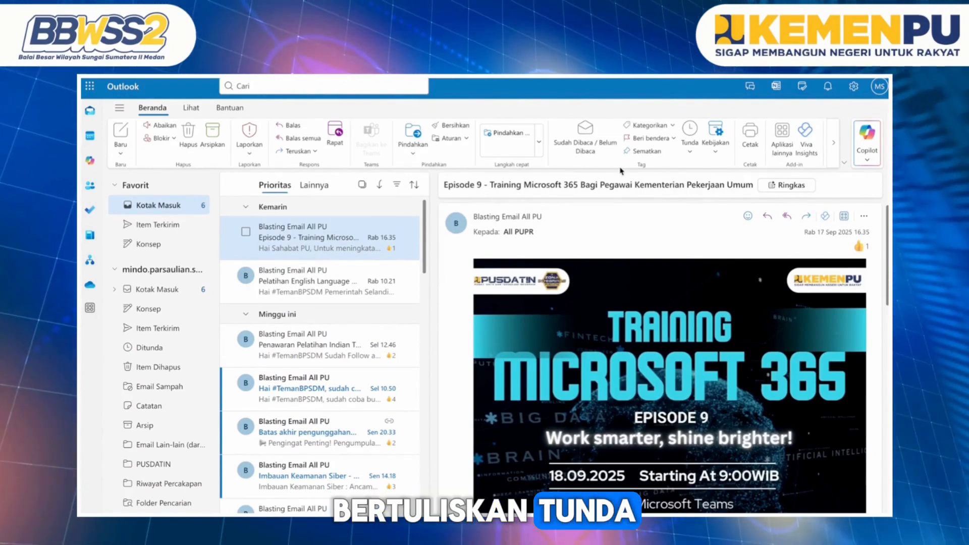
pyautogui.click(693, 152)
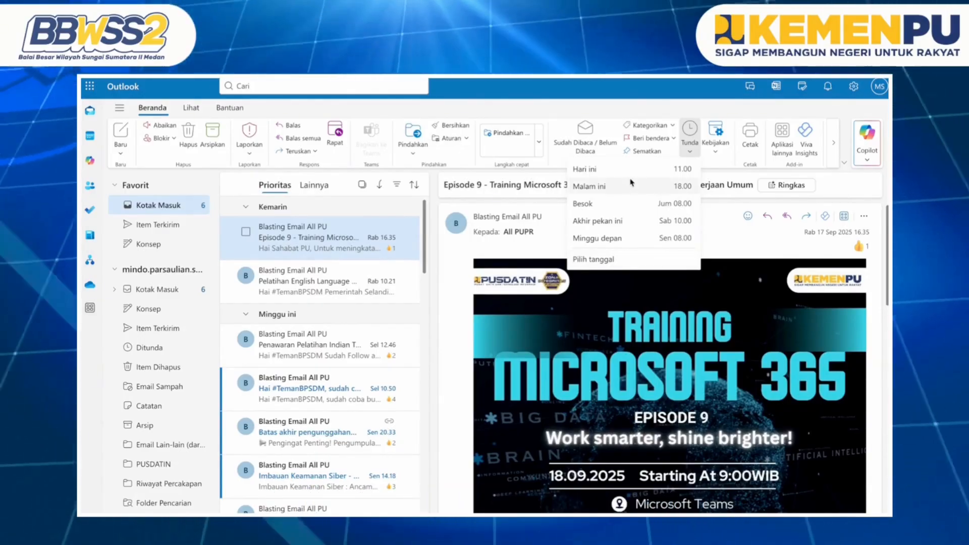
pyautogui.click(629, 204)
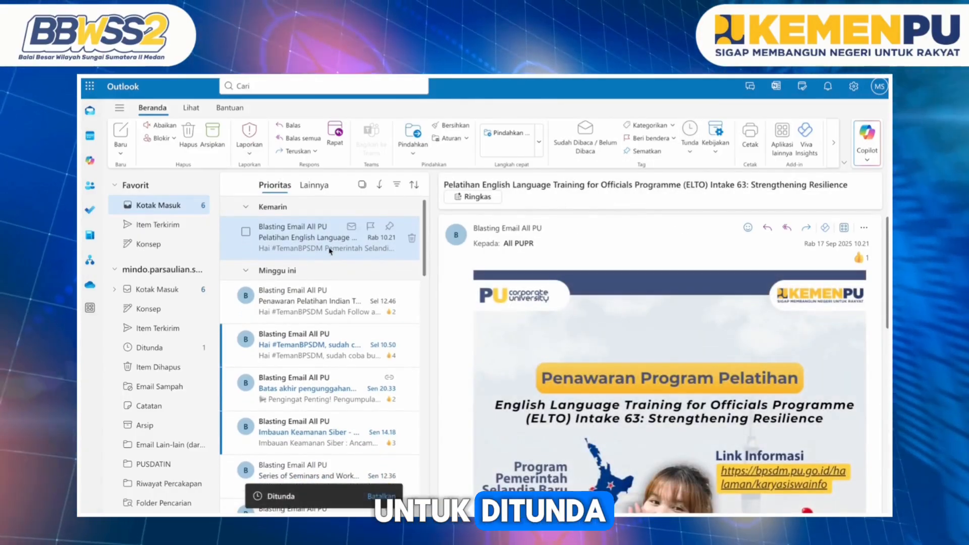
# View the snoozed "Episode 9 - Training Microsoft 365" email and its return date in the Ditunda folder.
pyautogui.scroll(-1, 185, 379)
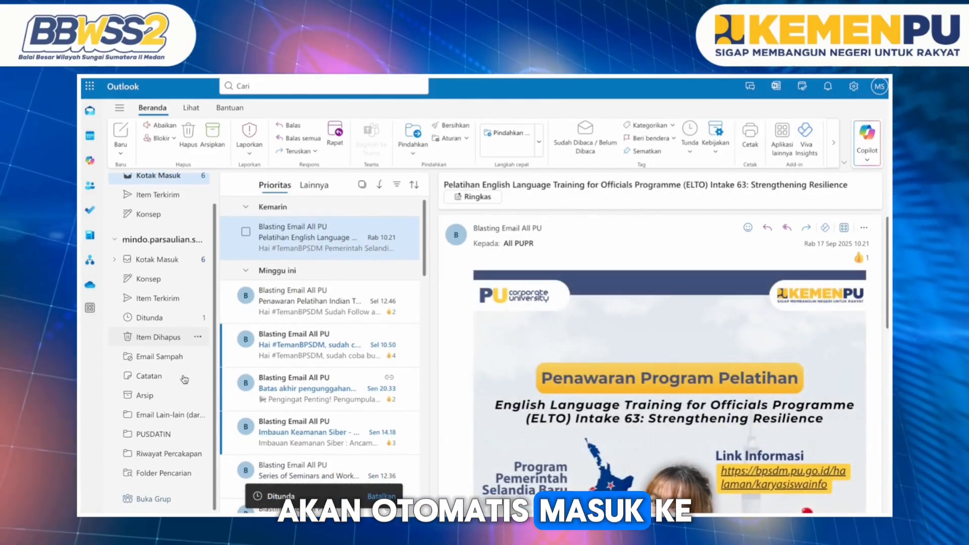
pyautogui.click(162, 323)
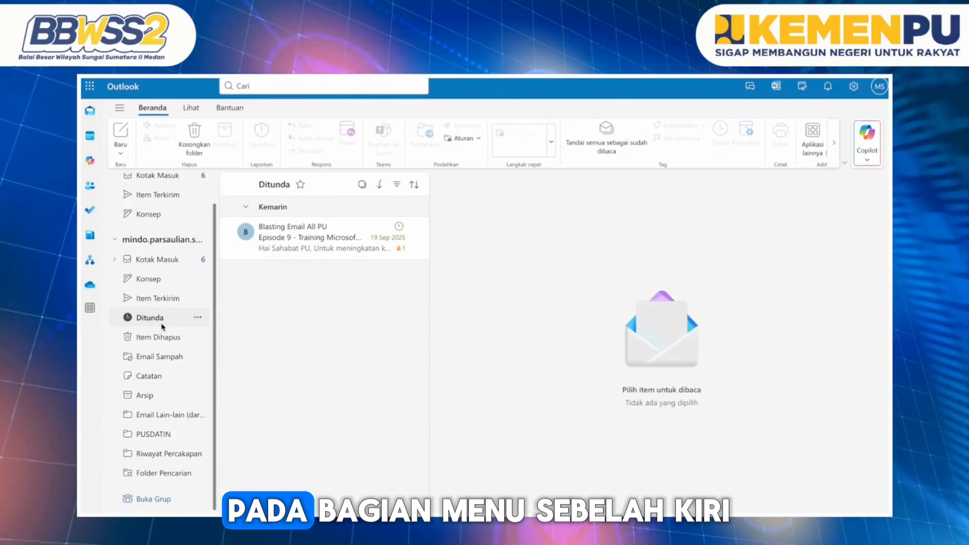
pyautogui.click(312, 249)
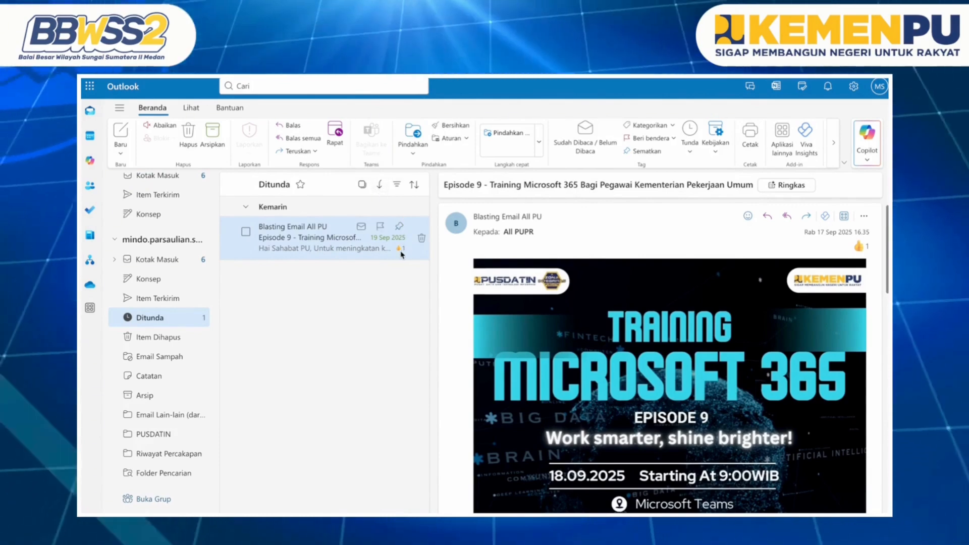
pyautogui.click(159, 317)
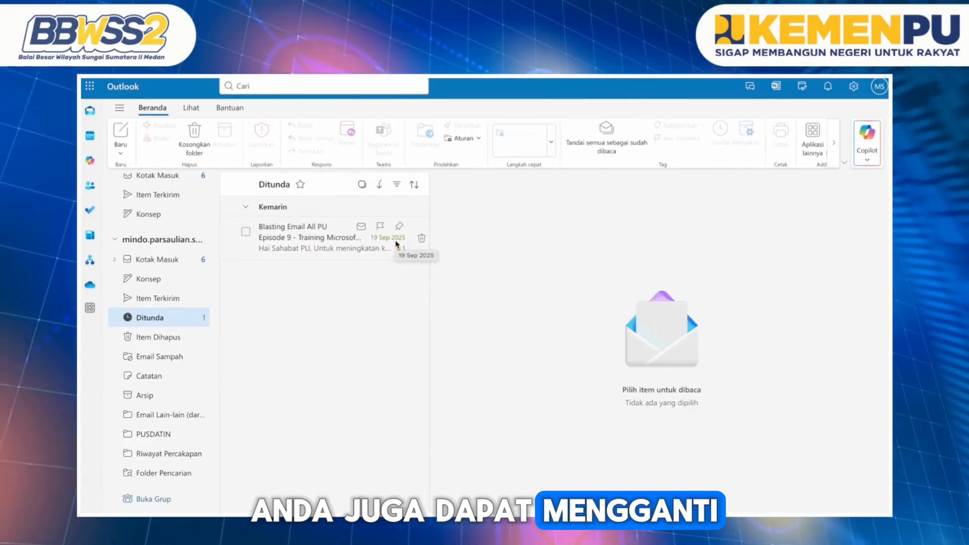
# Change the snooze time of the "Episode 9" email in Ditunda to today at 11.00 and recheck the folder.
pyautogui.click(320, 237)
pyautogui.click(689, 147)
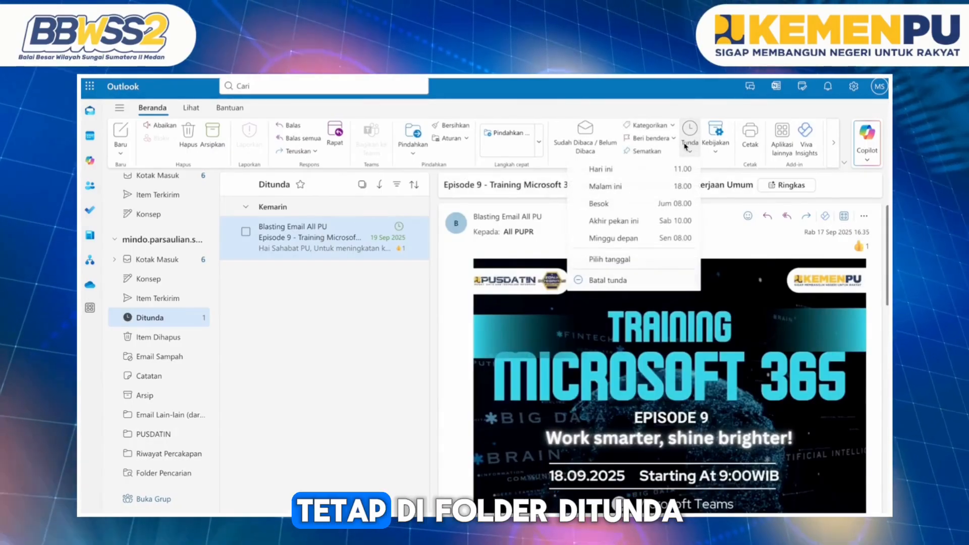
pyautogui.click(651, 169)
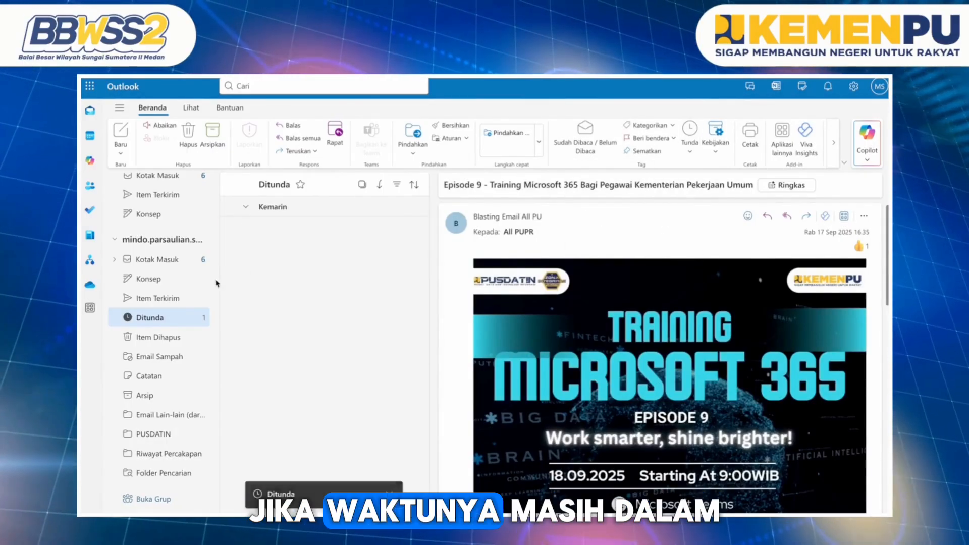
pyautogui.click(174, 300)
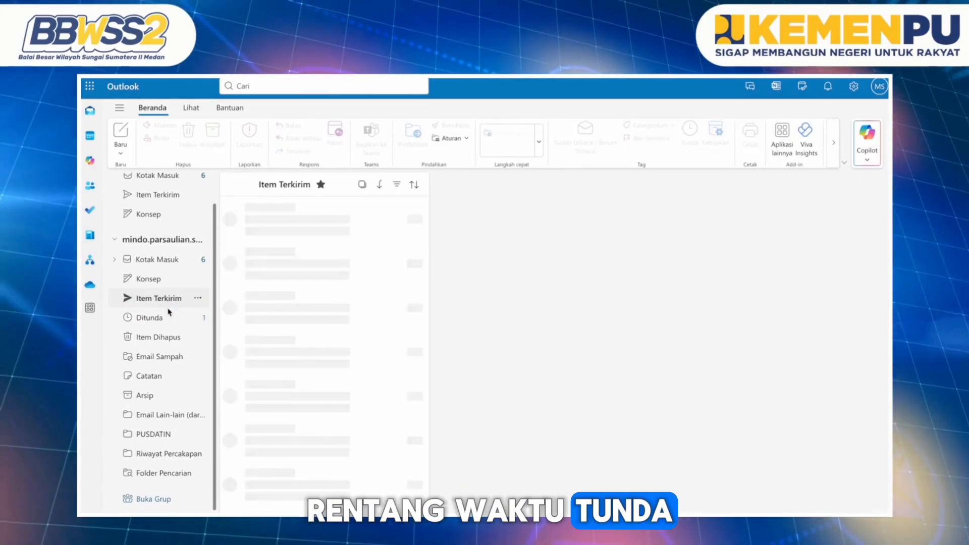
pyautogui.click(174, 317)
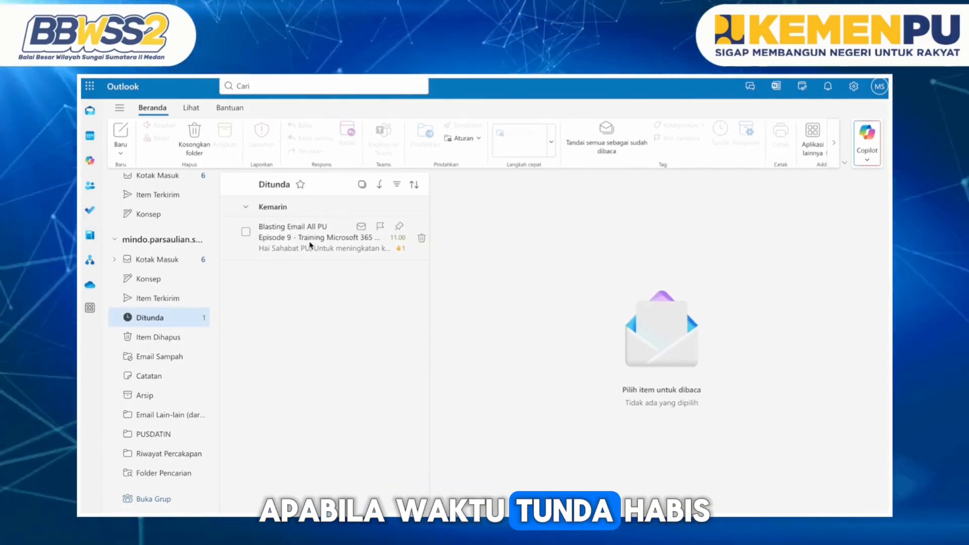
pyautogui.click(323, 243)
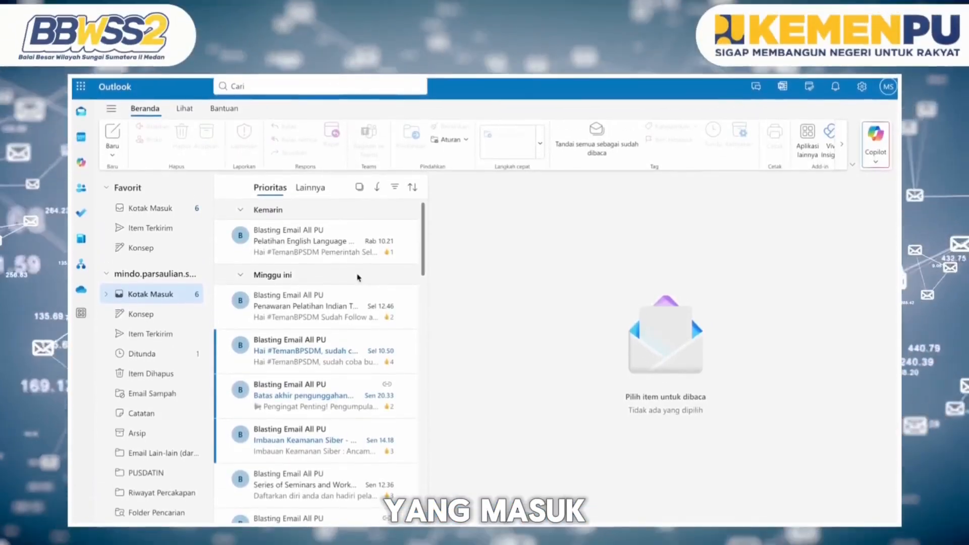
# Find the "Hitung Mundur 2 Hari Lagi!" email of 14 September in the inbox, select it and show its category choices.
pyautogui.scroll(-1, 355, 280)
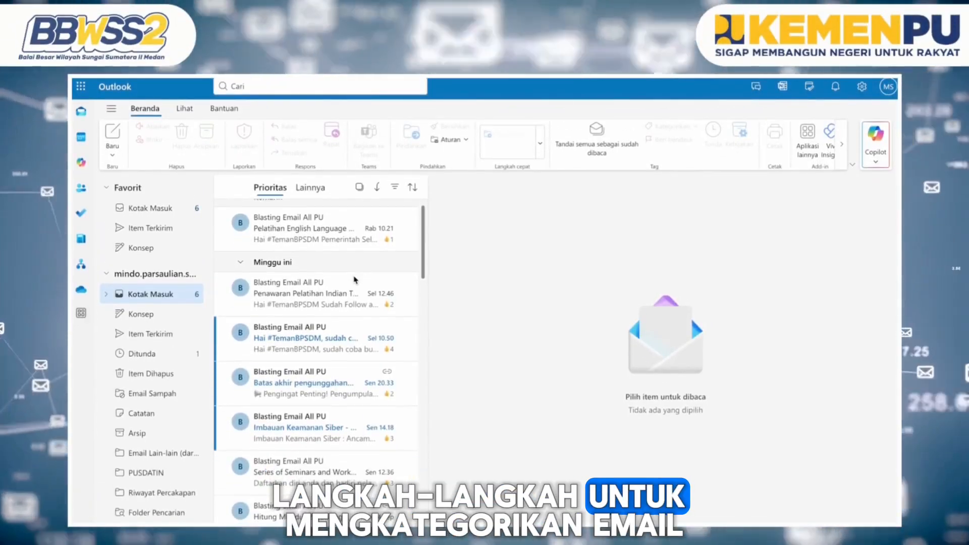
pyautogui.scroll(1, 354, 280)
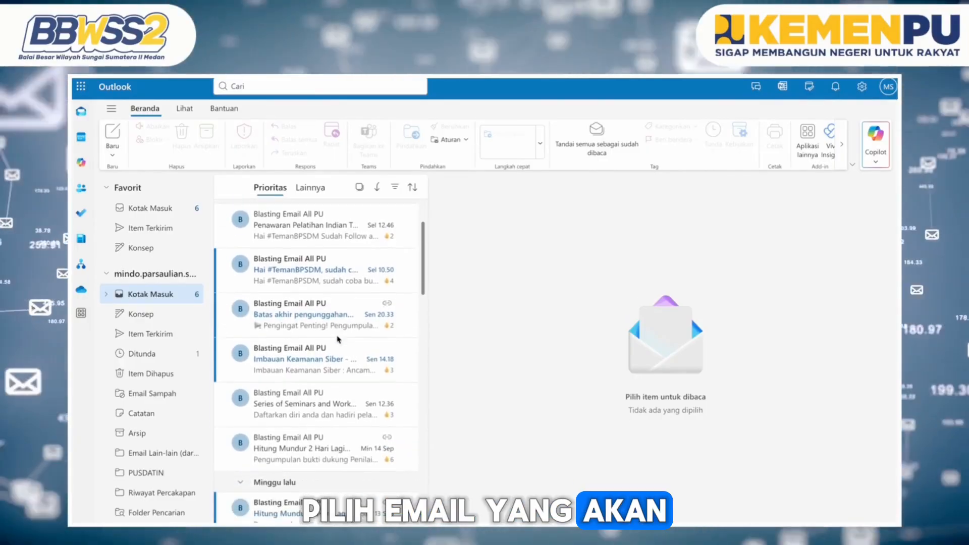
pyautogui.scroll(-5, 337, 339)
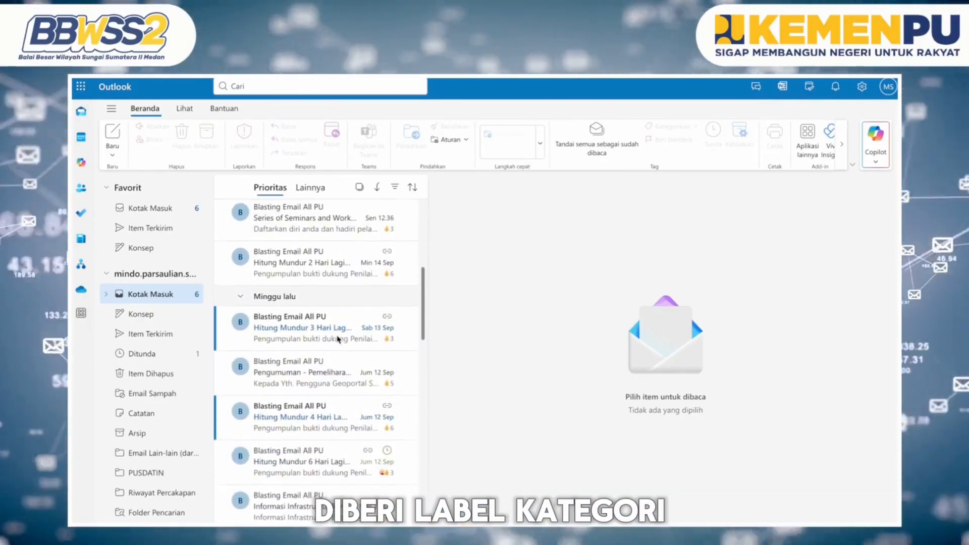
pyautogui.scroll(-3, 338, 339)
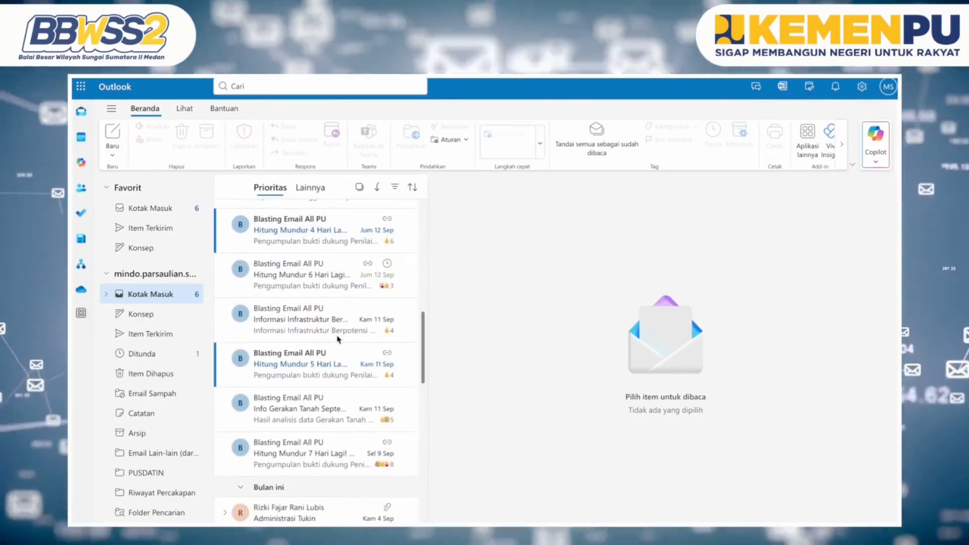
pyautogui.scroll(5, 337, 339)
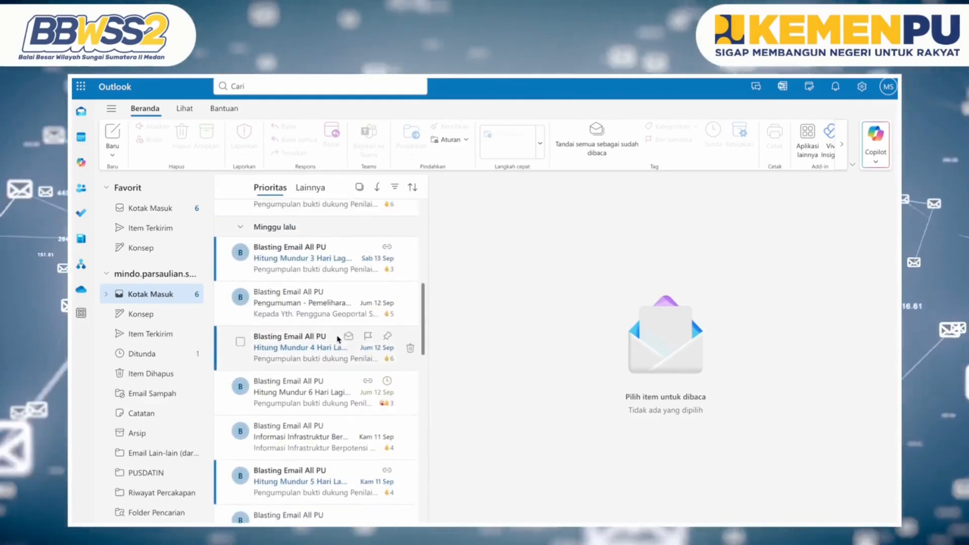
pyautogui.click(333, 301)
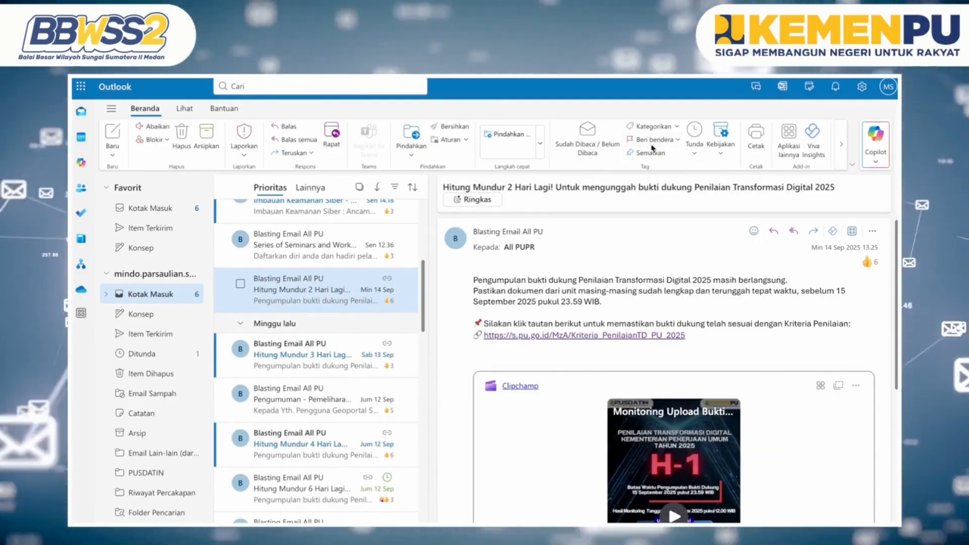
pyautogui.click(670, 129)
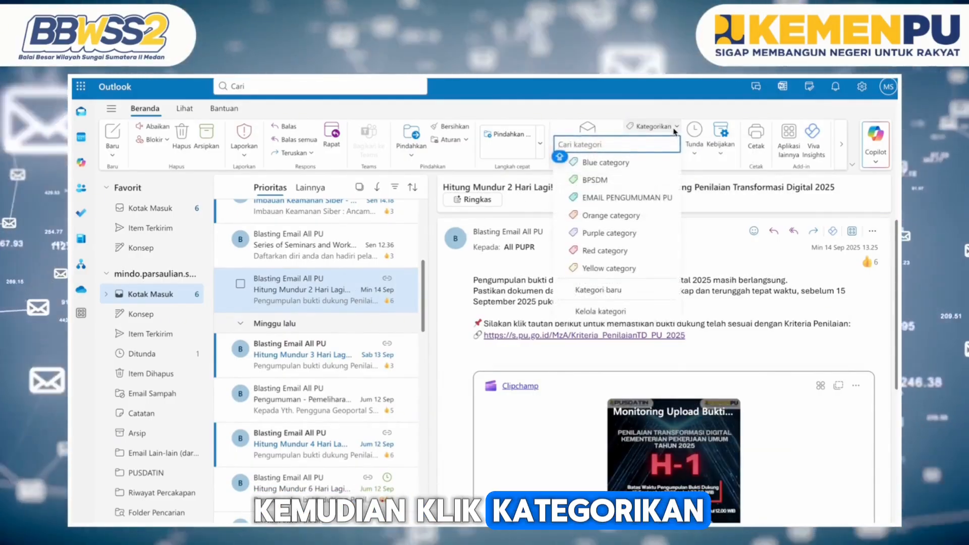
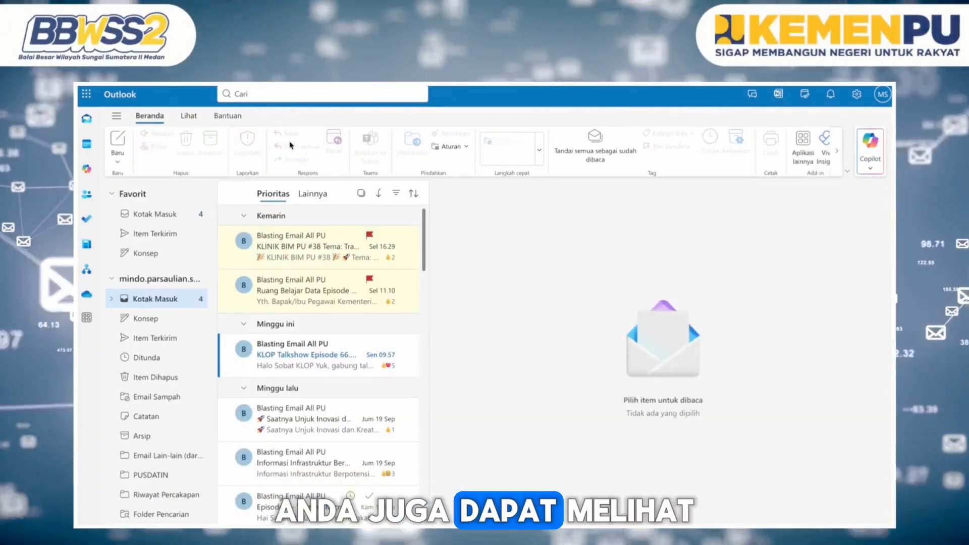
# Display the To Do list of flagged emails in the Hari saya (My Day) view beside the inbox.
pyautogui.click(188, 116)
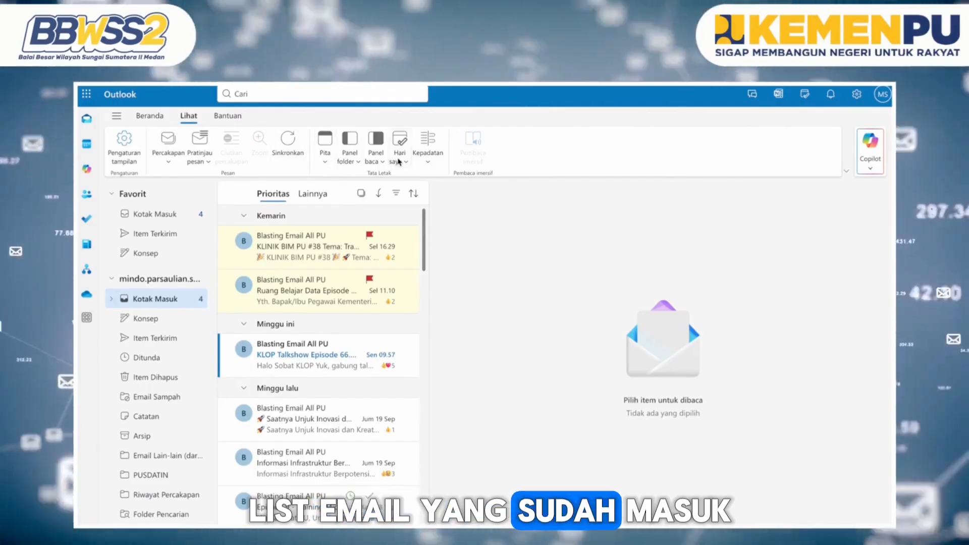
pyautogui.click(399, 162)
pyautogui.click(413, 182)
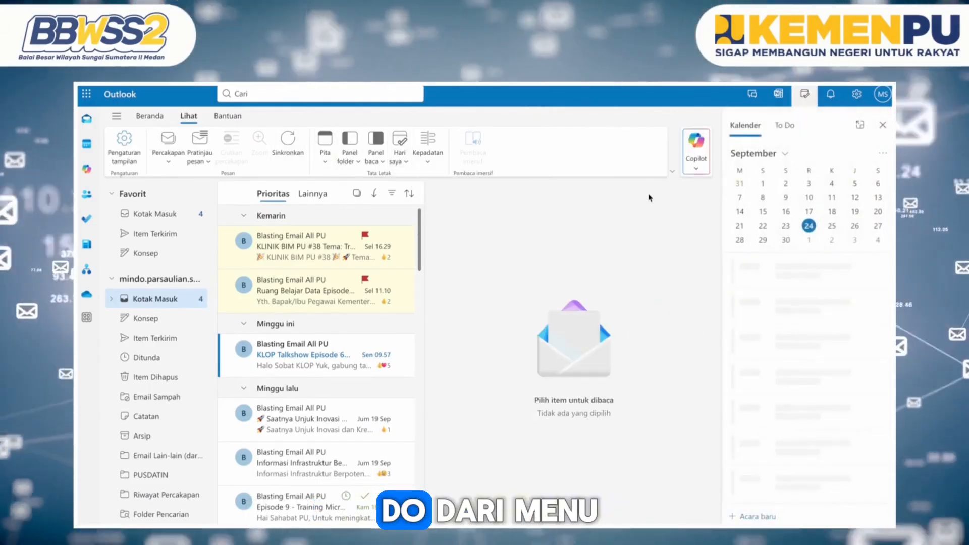
pyautogui.click(785, 125)
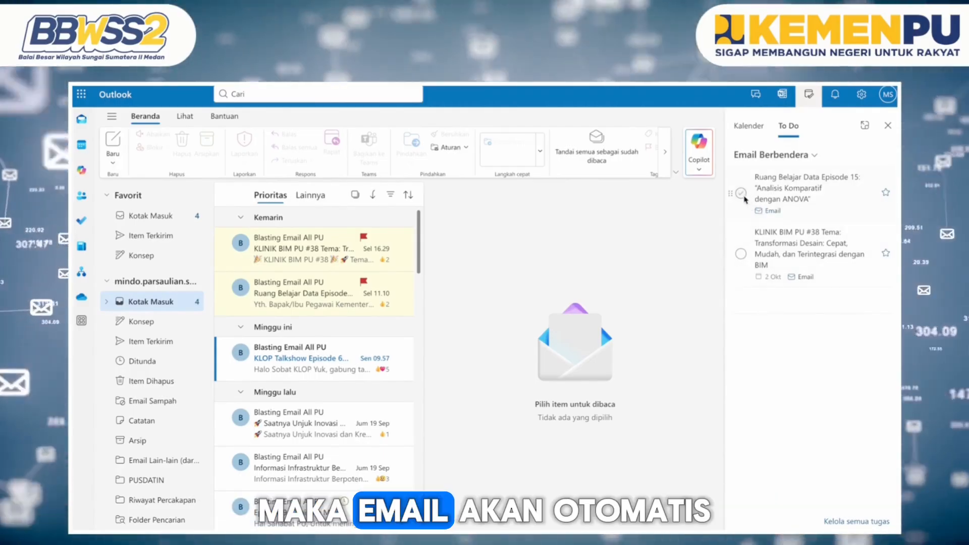
# Mark the flagged task "Ruang Belajar Data Episode 15" as completed, check it among the recently completed tasks, and close To Do.
pyautogui.click(742, 194)
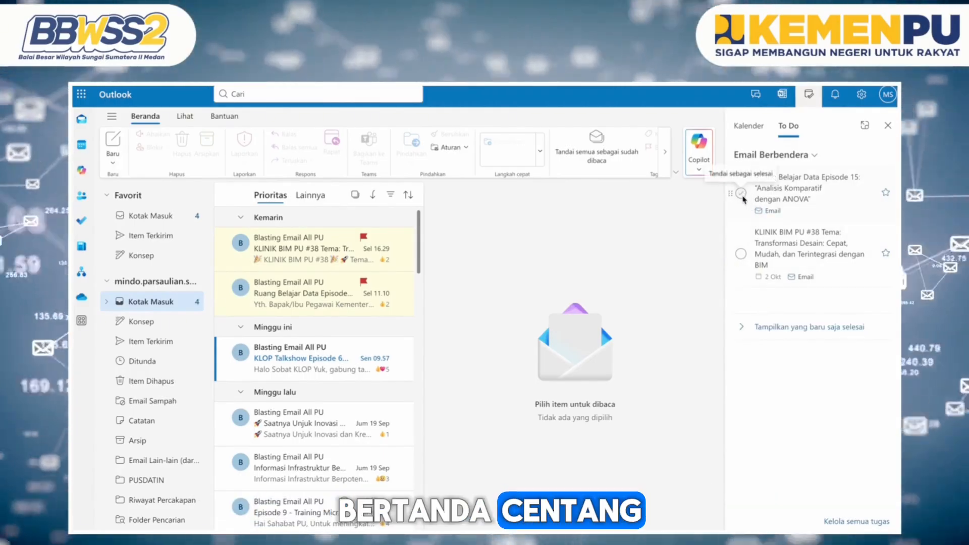
pyautogui.click(742, 327)
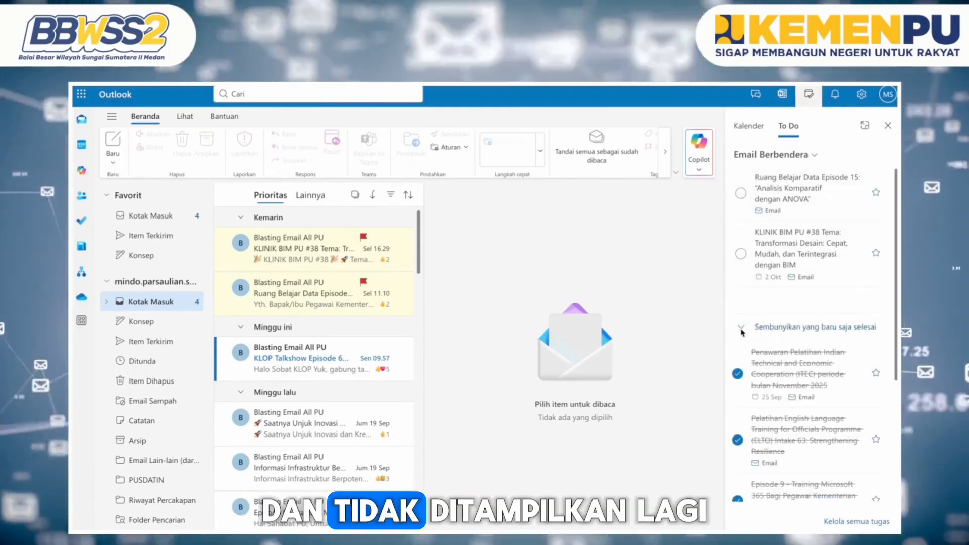
pyautogui.click(742, 329)
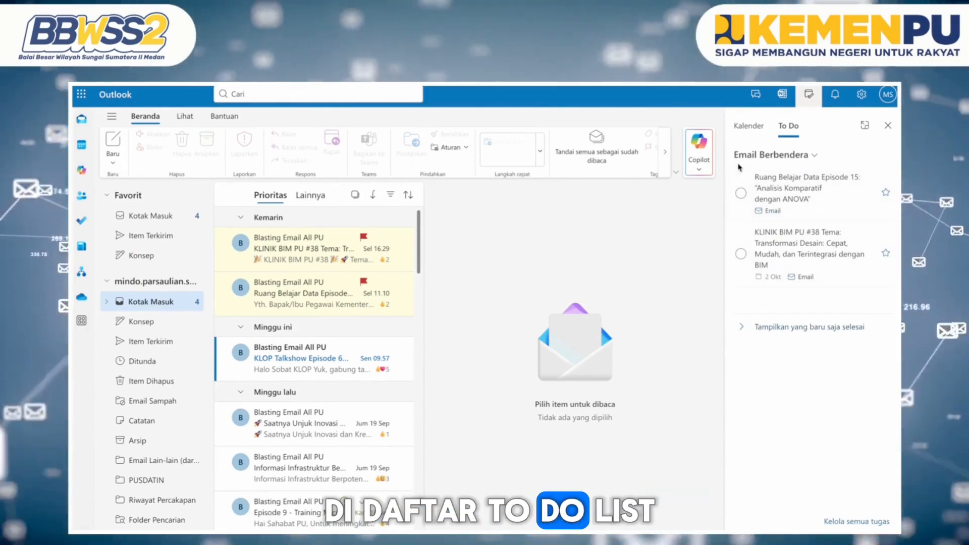
pyautogui.click(742, 194)
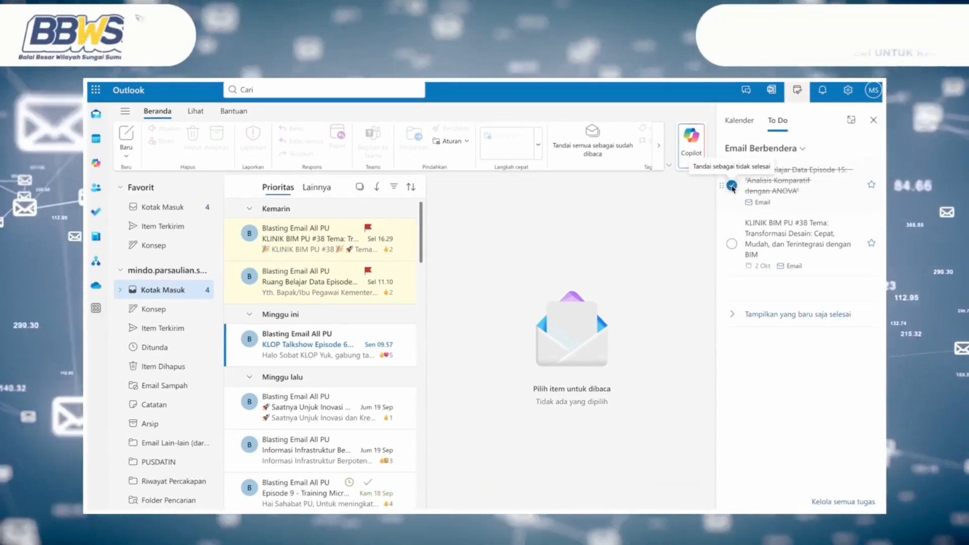
pyautogui.click(734, 262)
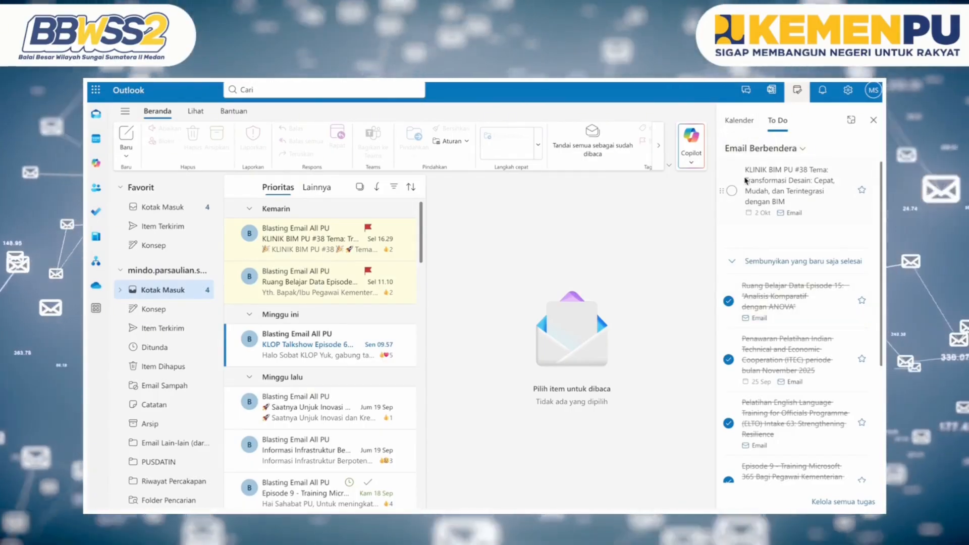
pyautogui.click(874, 123)
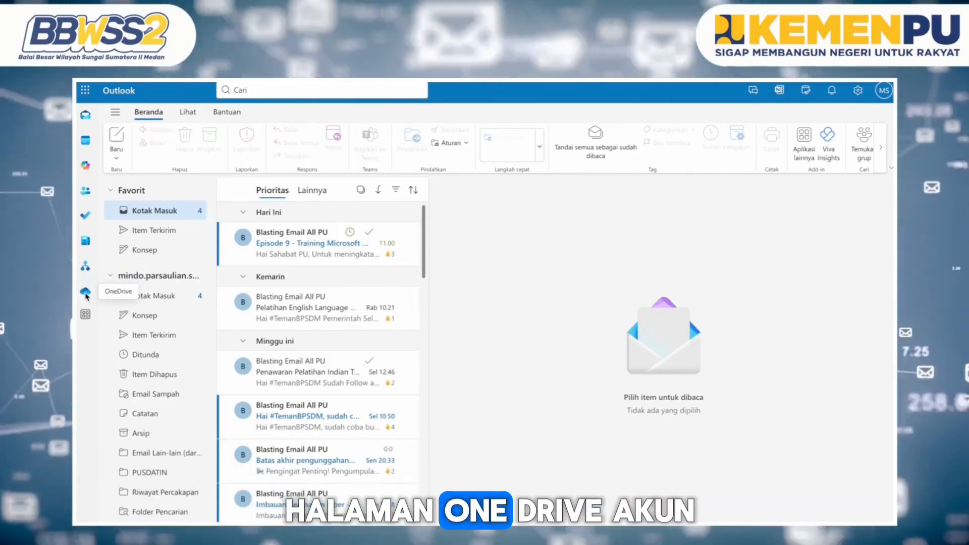
# Switch to OneDrive and look through the folders in File saya and the files shared with the account in Dibagikan.
pyautogui.click(86, 293)
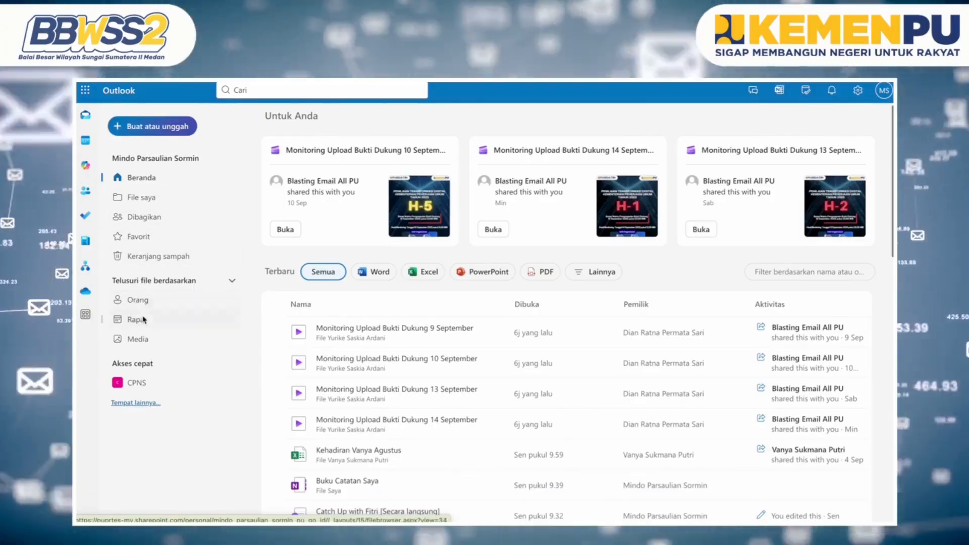
pyautogui.click(141, 197)
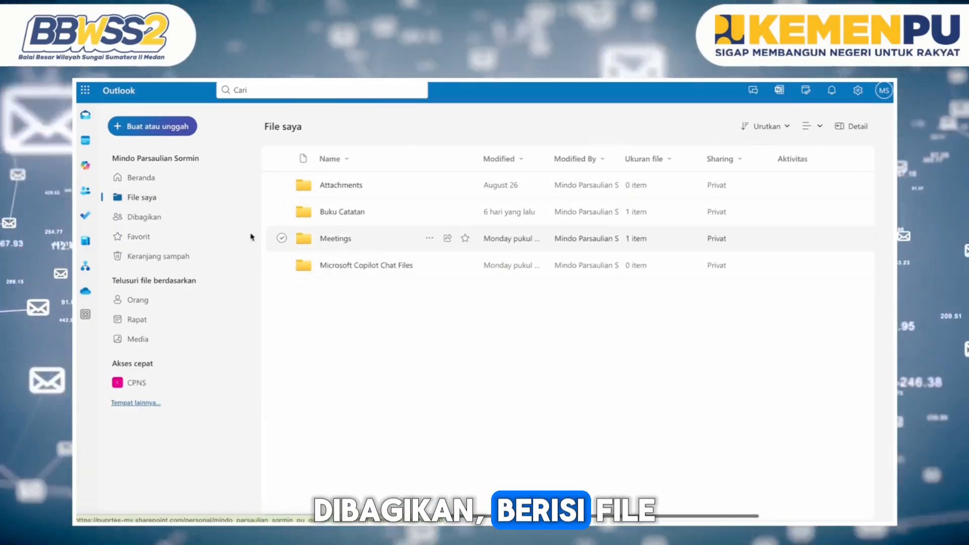
pyautogui.click(147, 218)
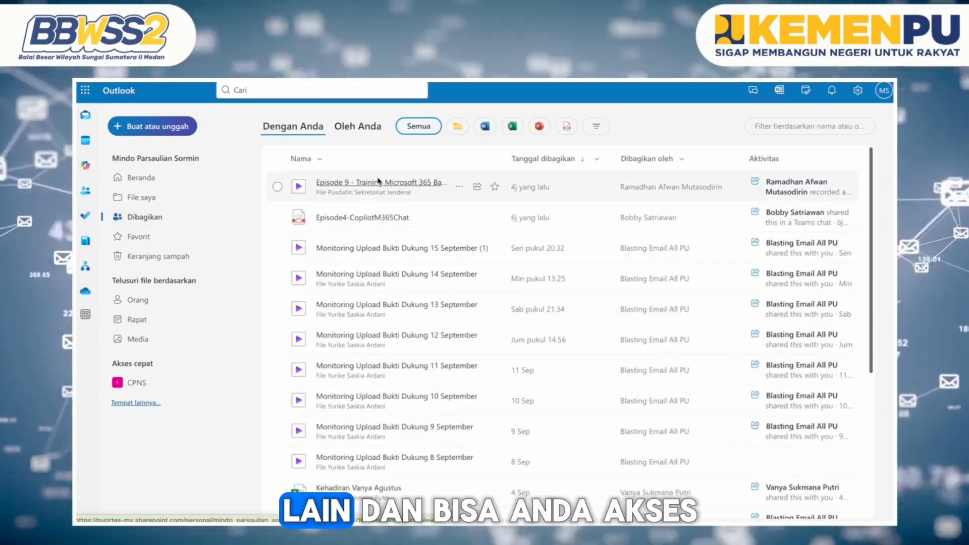
pyautogui.scroll(-5, 379, 318)
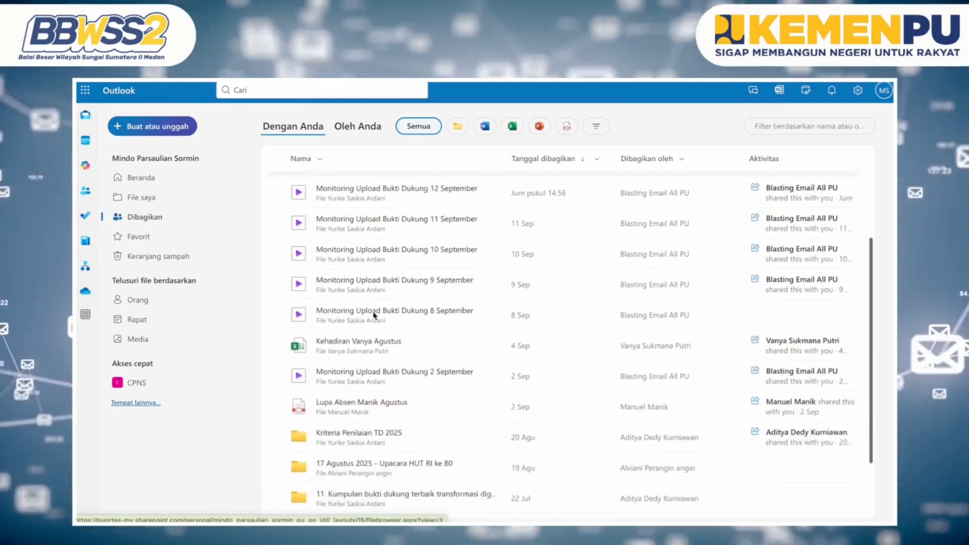
pyautogui.scroll(-3, 374, 315)
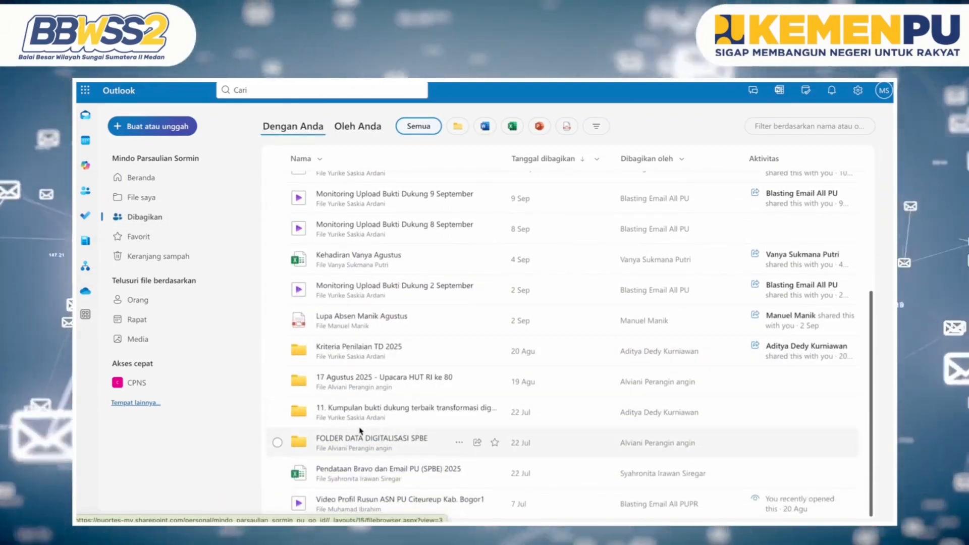
# Return to the start of the shared files list and view the favourite items in Favorit.
pyautogui.scroll(4, 360, 267)
pyautogui.scroll(3, 360, 227)
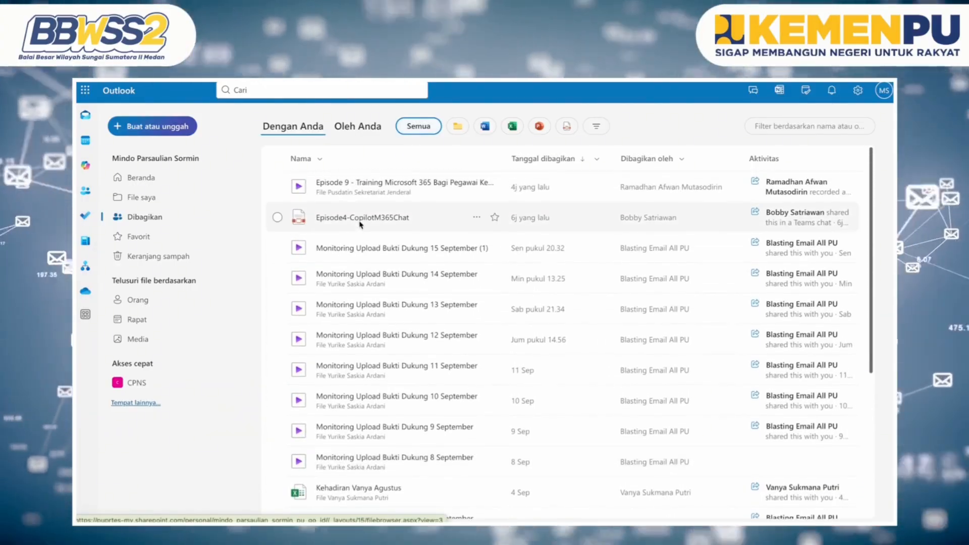
pyautogui.click(176, 241)
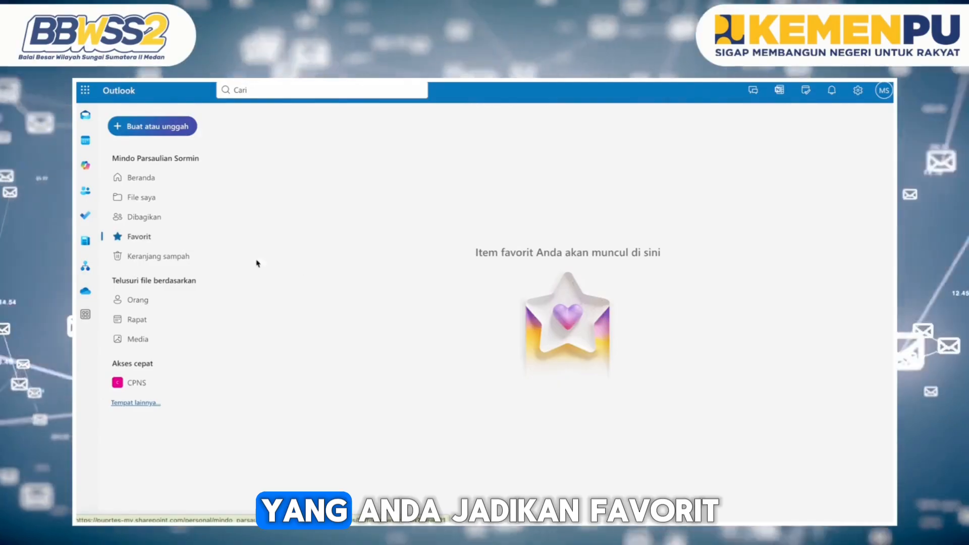
# Permanently delete the "PODCAST KELOMPOK 7 KELAS B BATCH 1" meeting recording from the OneDrive recycle bin, Keranjang sampah.
pyautogui.click(174, 258)
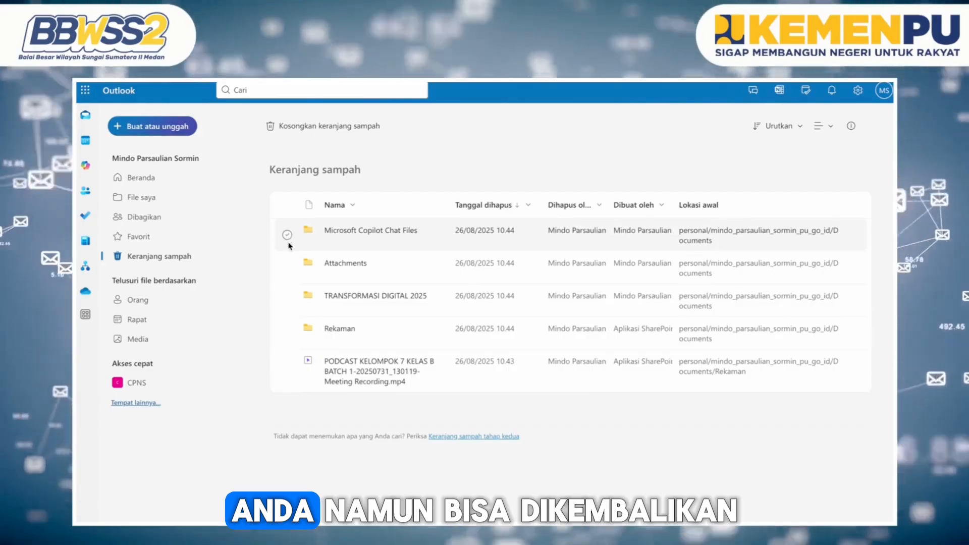
pyautogui.click(287, 372)
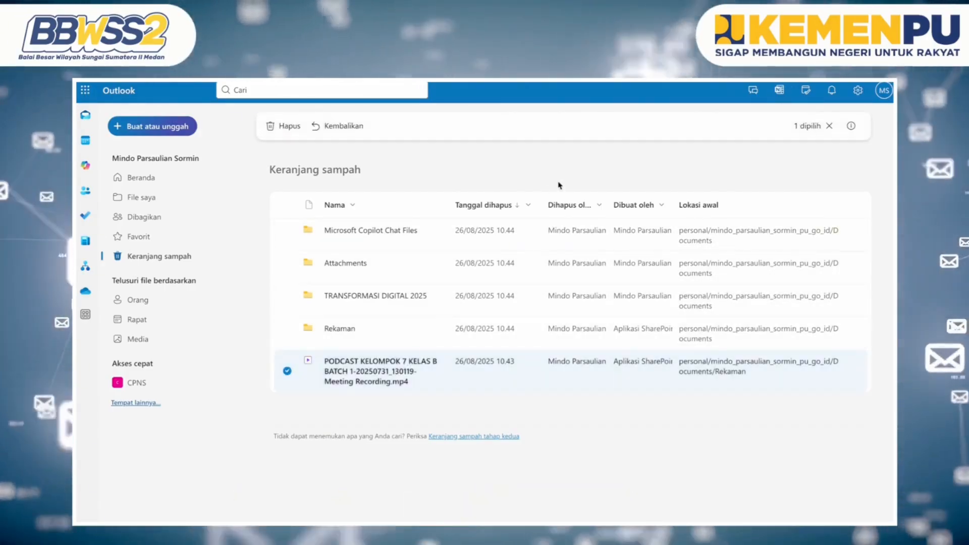
pyautogui.click(289, 126)
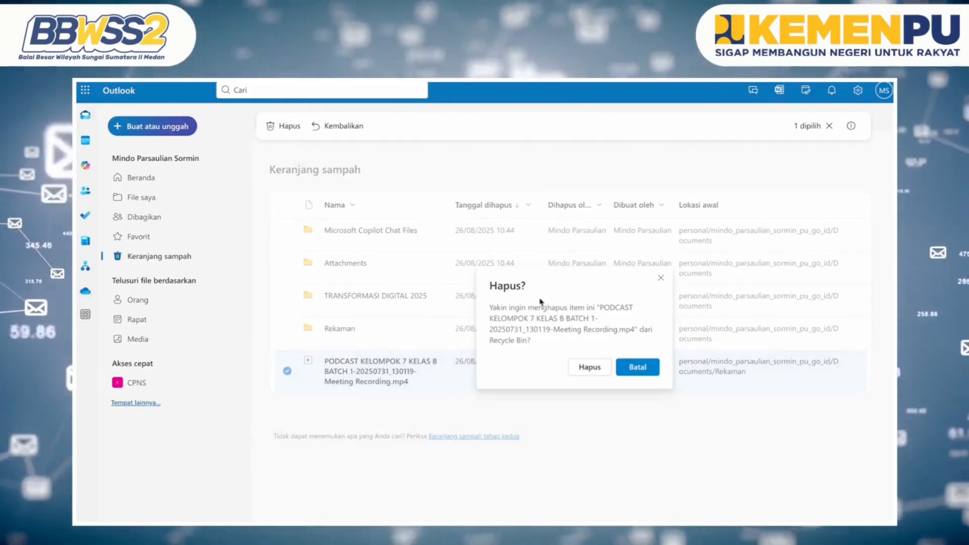
pyautogui.click(590, 368)
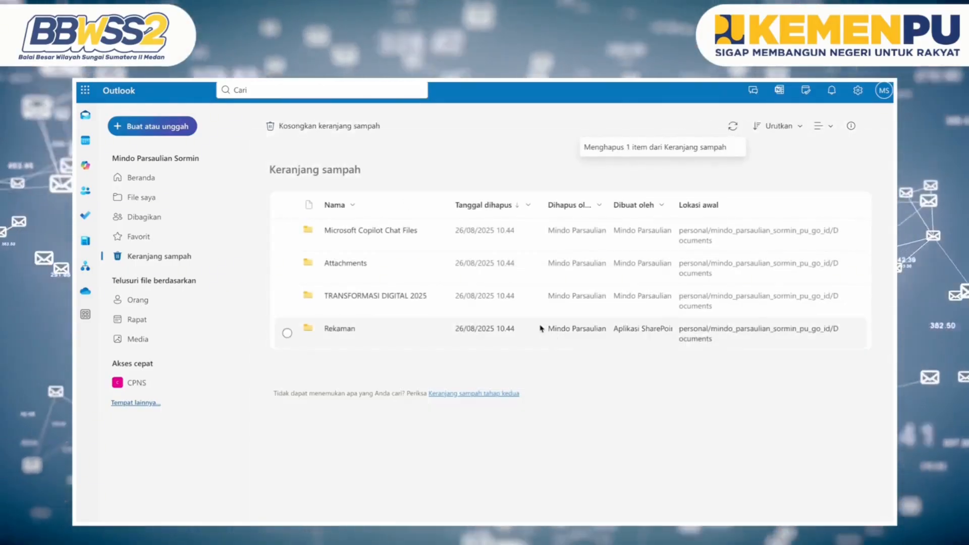
# Browse the OneDrive files by person (Orang), by meeting (Rapat) and by Media.
pyautogui.click(157, 302)
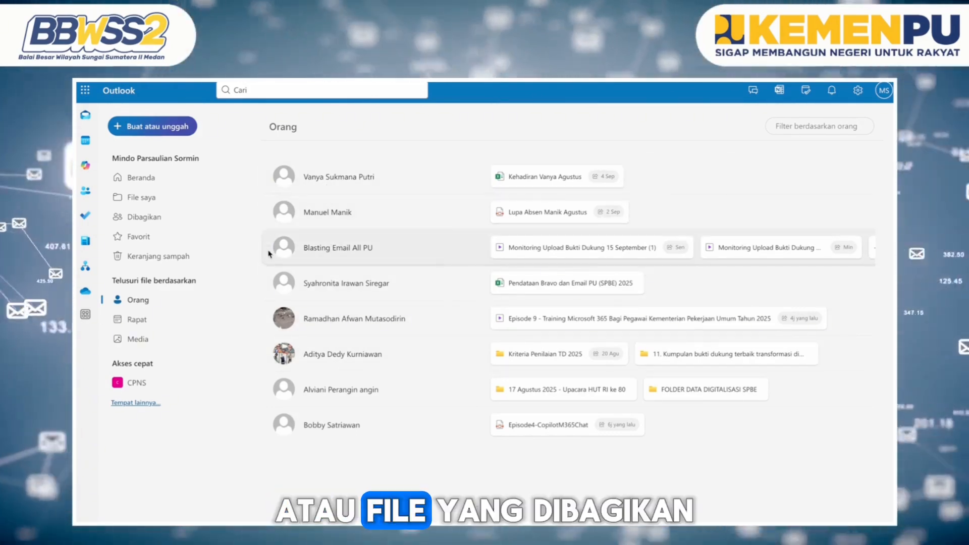
pyautogui.click(149, 327)
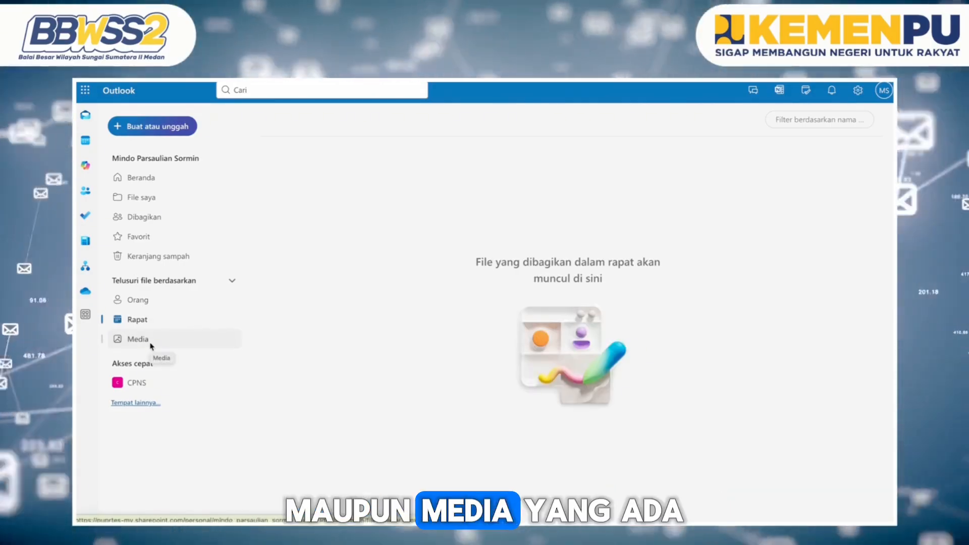
pyautogui.click(151, 345)
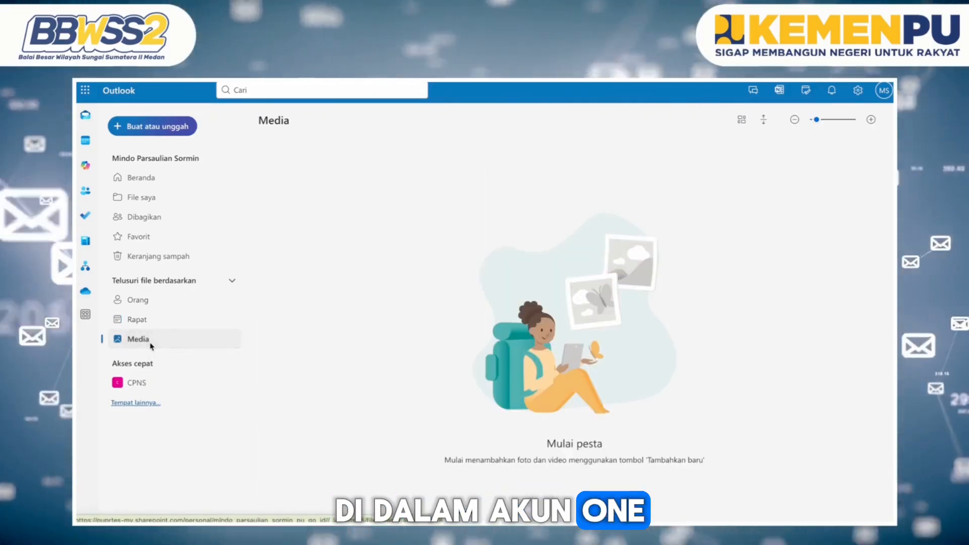
# Create a folder named "HASIL AKTUALISASI" in File saya with the dark blue folder colour.
pyautogui.click(137, 196)
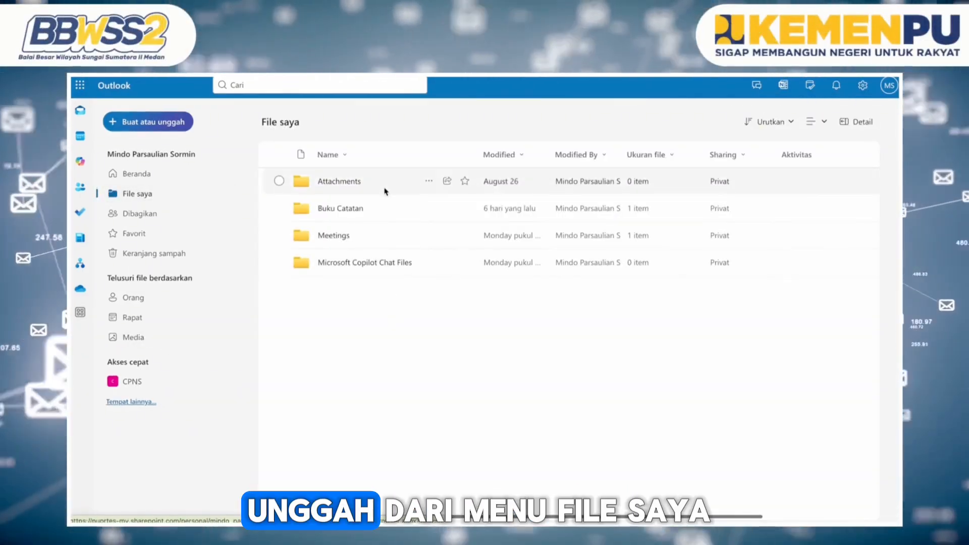
pyautogui.click(148, 122)
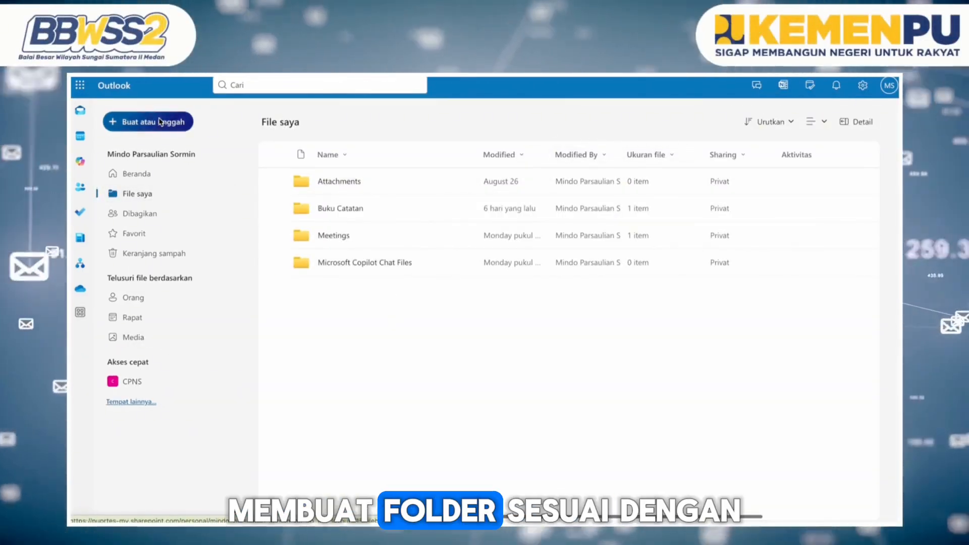
pyautogui.click(136, 152)
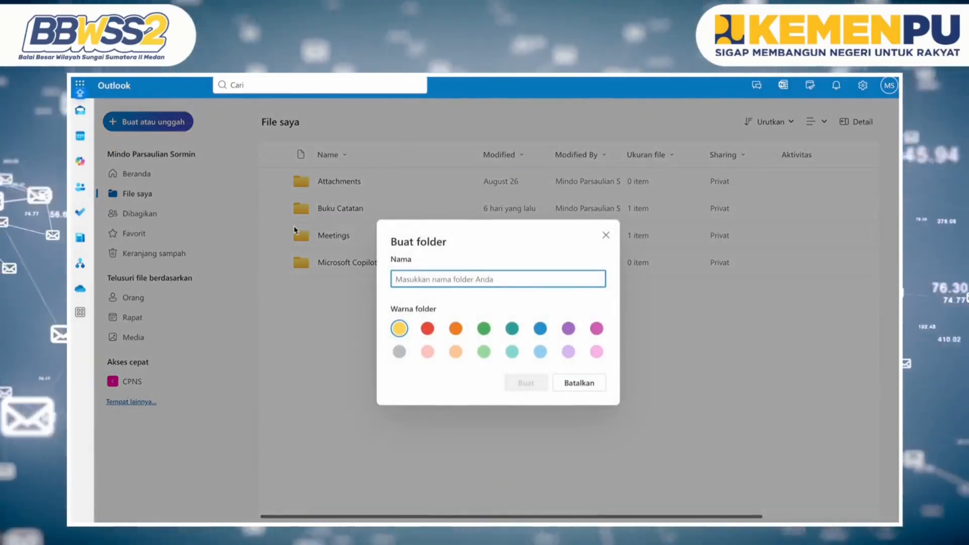
pyautogui.write('HASIL AKTUALISASI')
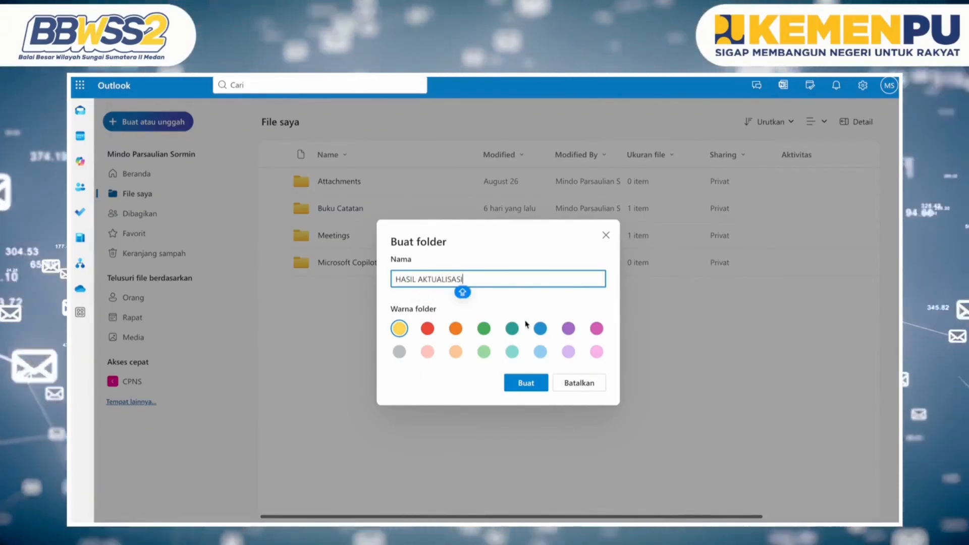
pyautogui.click(541, 328)
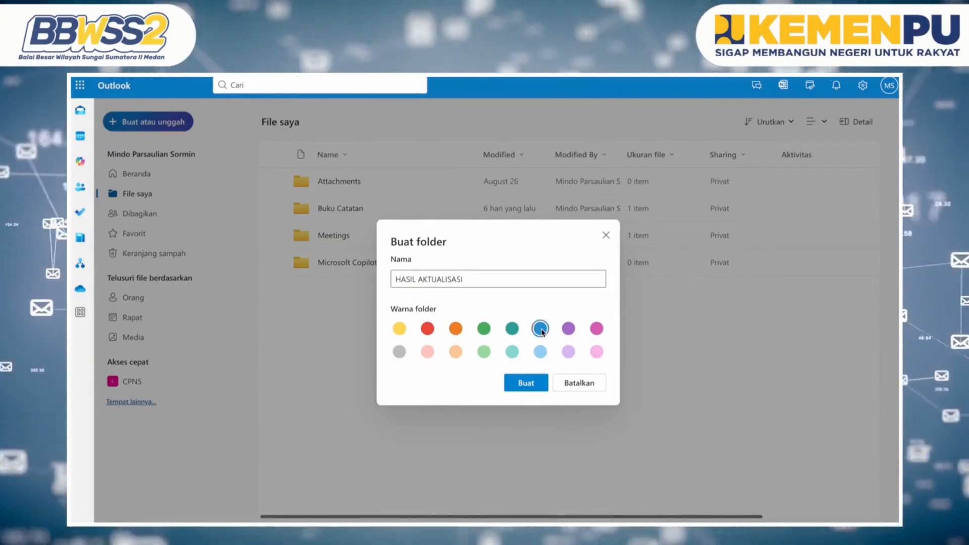
pyautogui.click(527, 379)
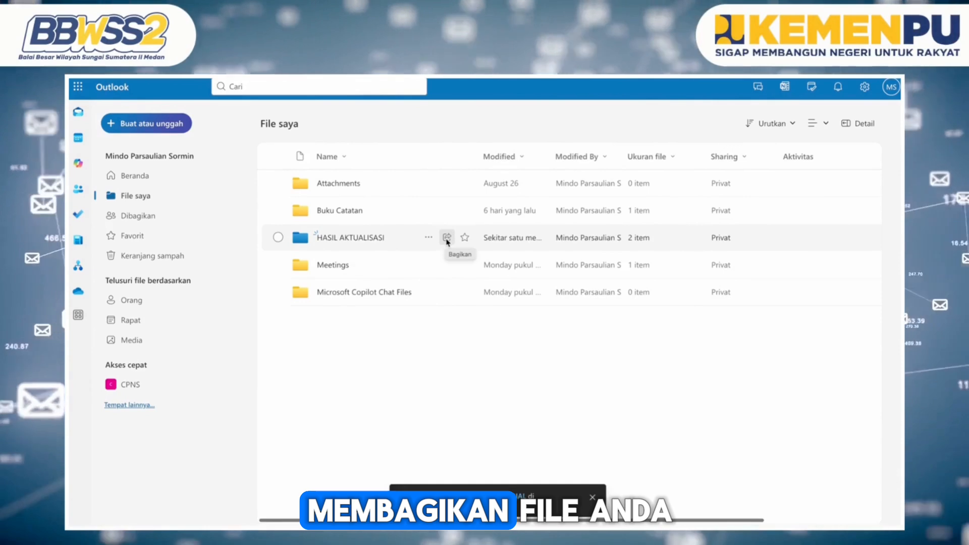
# Start sharing the HASIL AKTUALISASI folder and add two colleagues from the directory as recipients.
pyautogui.click(446, 242)
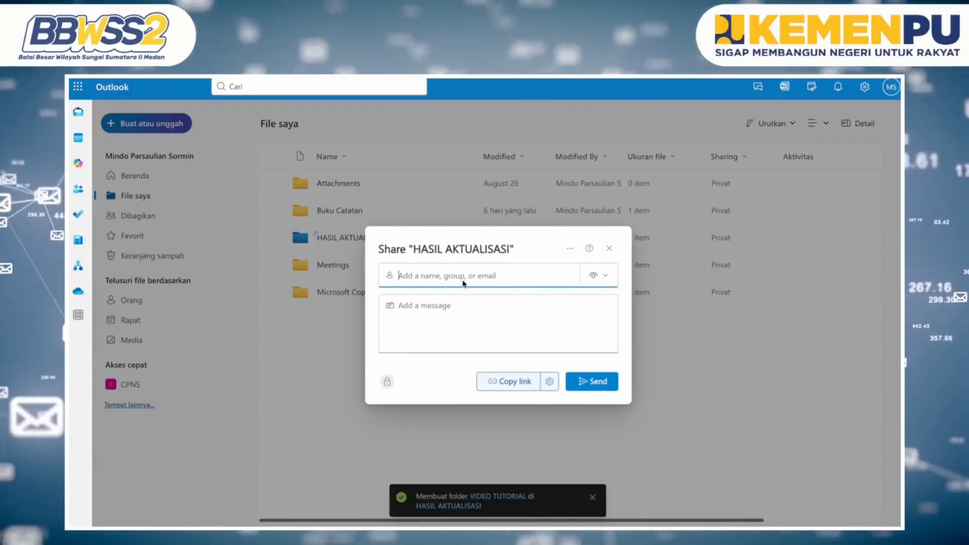
pyautogui.write('rini')
pyautogui.click(446, 347)
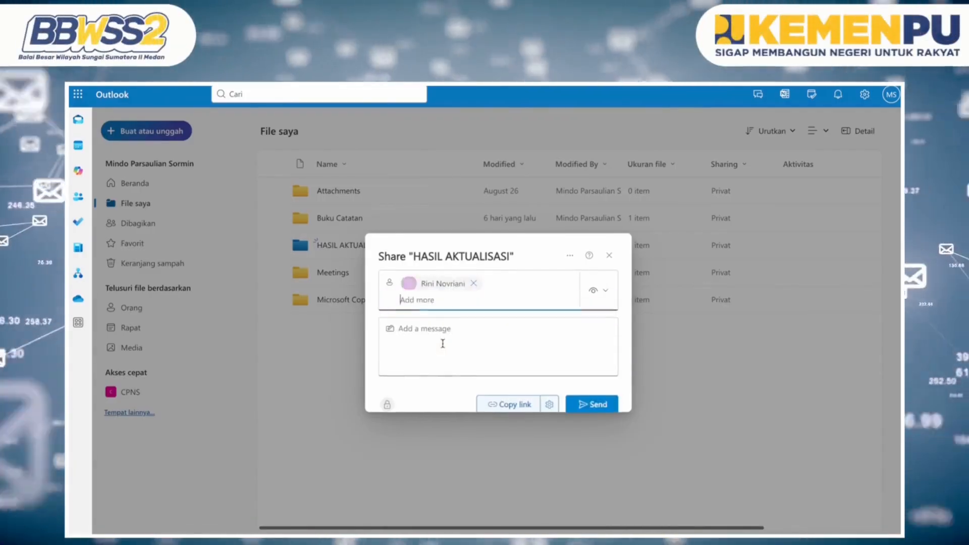
pyautogui.write('alv')
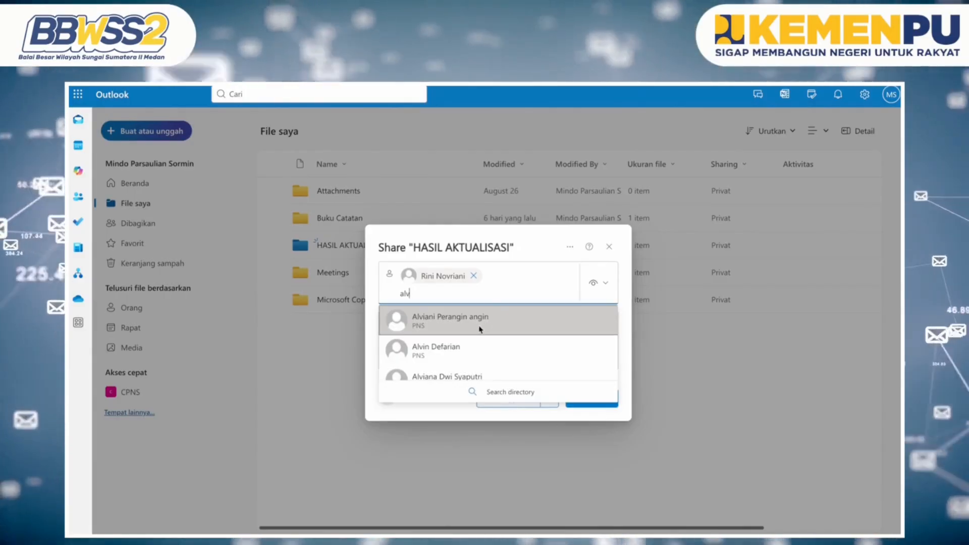
pyautogui.click(489, 317)
# Write the sharing message "Yth. Bapak Ibu, Ini File terlampir, mohon di revisi", closing with "Terimakasih" after a blank line.
pyautogui.write('Yth.')
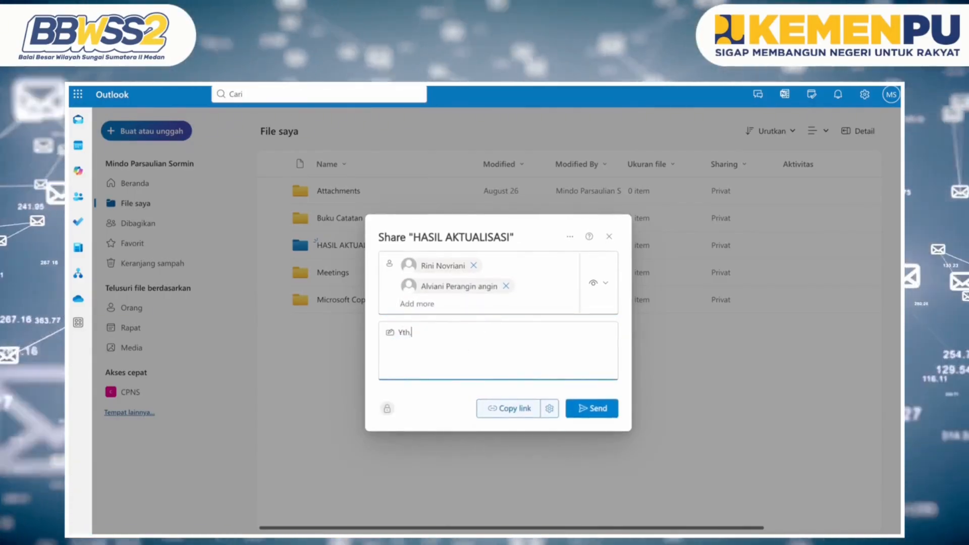
pyautogui.write(' Bapak Ib')
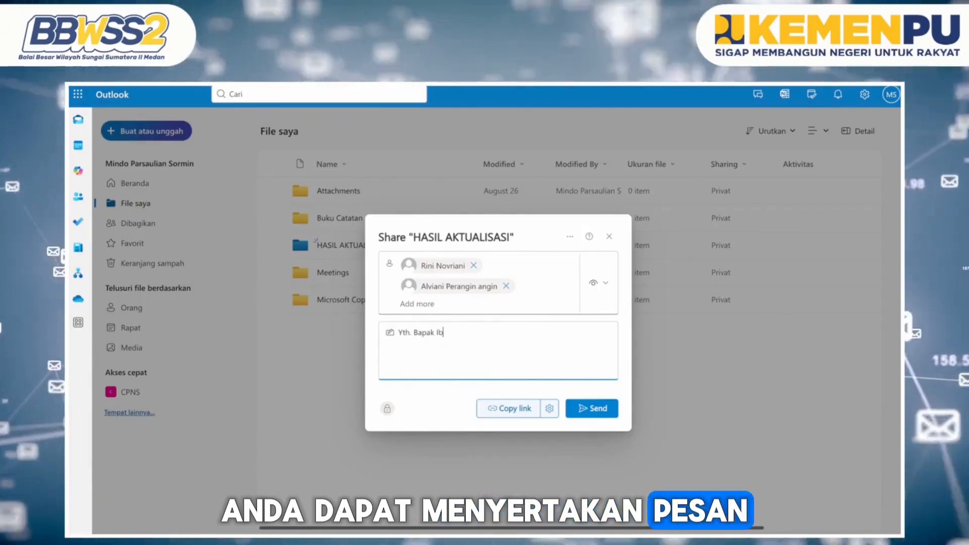
pyautogui.write('u,')
pyautogui.press('Return')
pyautogui.write('Ini')
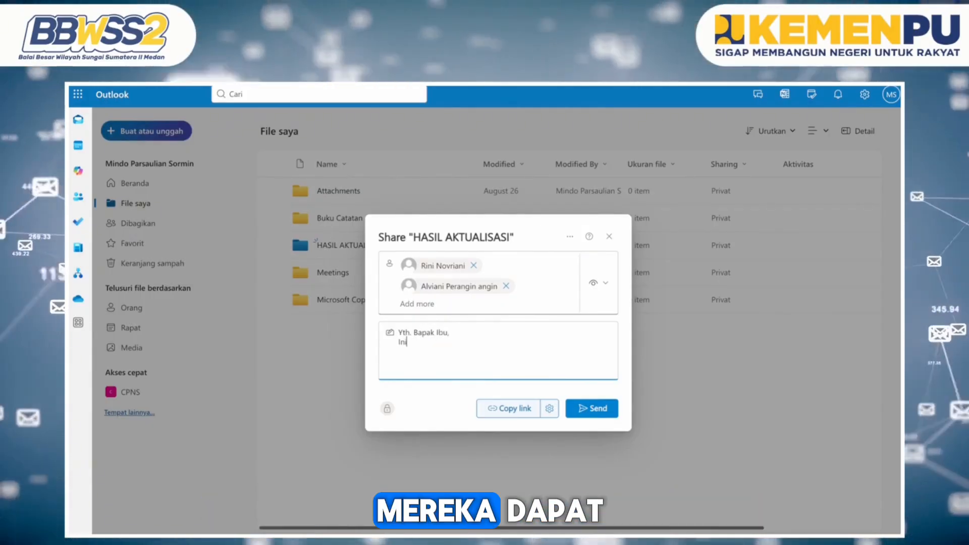
pyautogui.write(' File teral')
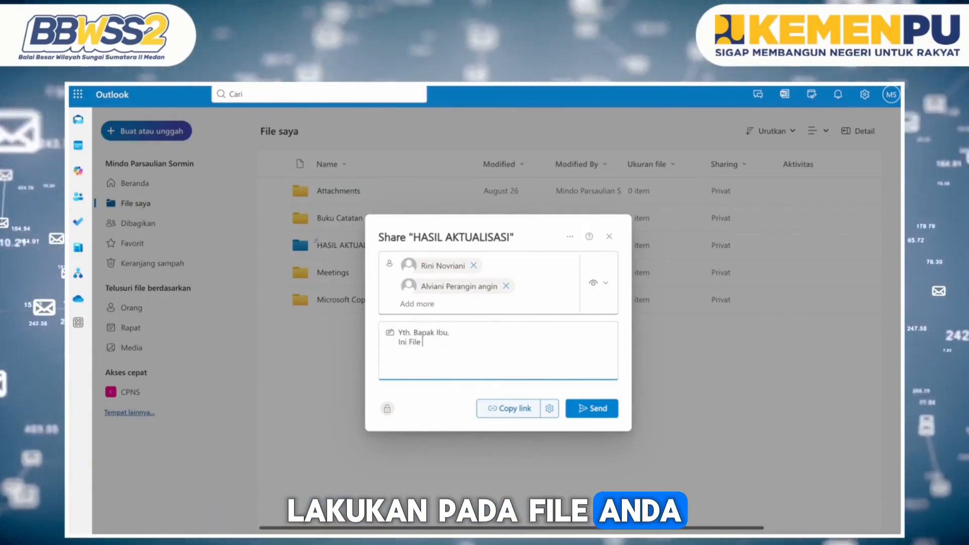
pyautogui.press('BackSpace')
pyautogui.press('BackSpace')
pyautogui.write('lam')
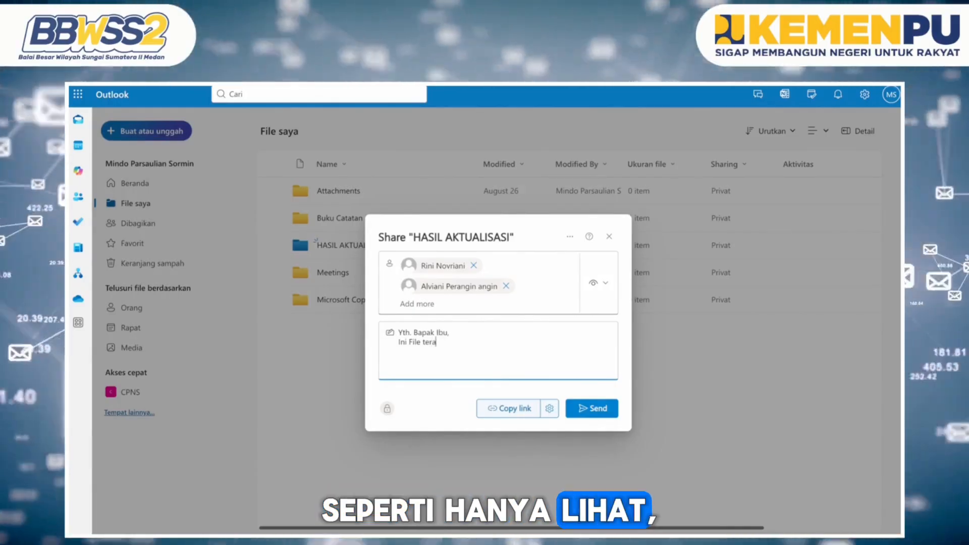
pyautogui.write('pir')
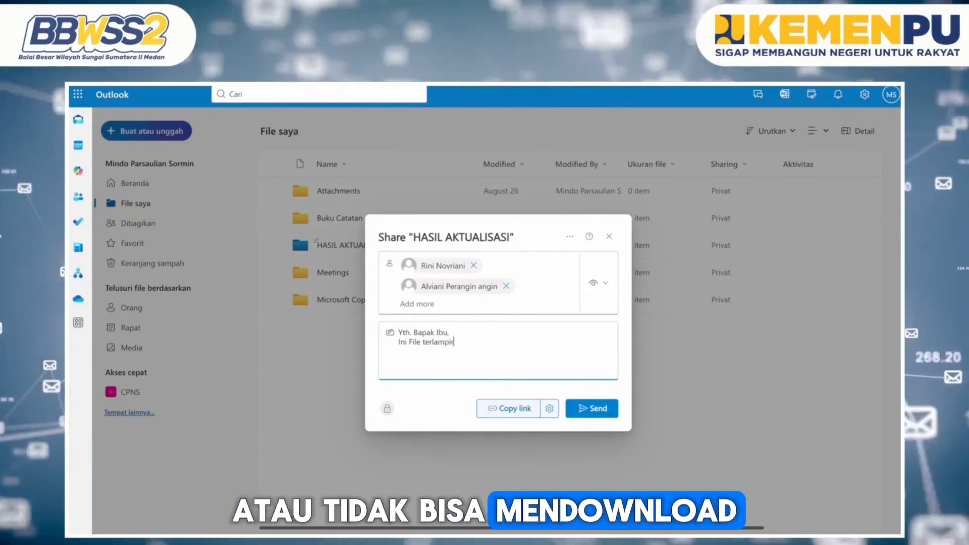
pyautogui.write(', mohn')
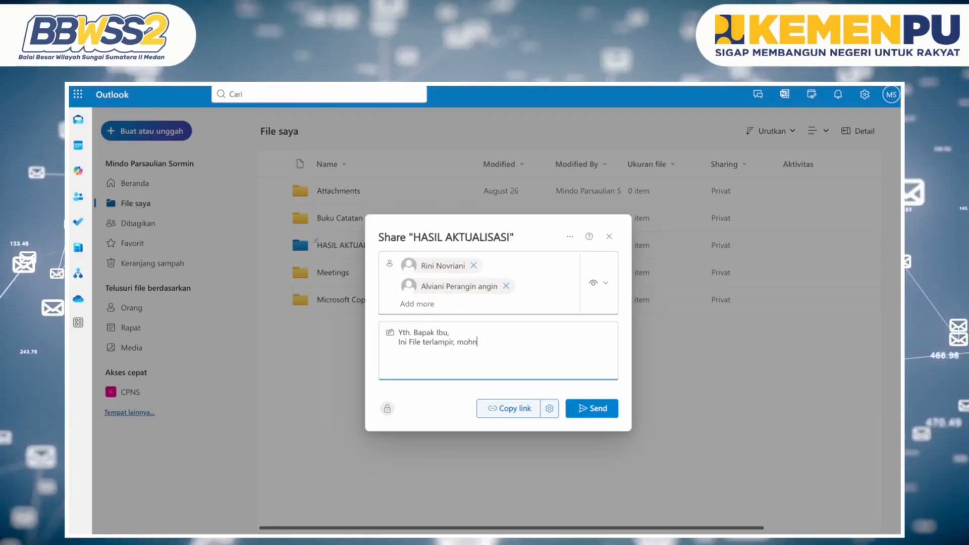
pyautogui.press('BackSpace')
pyautogui.write('on')
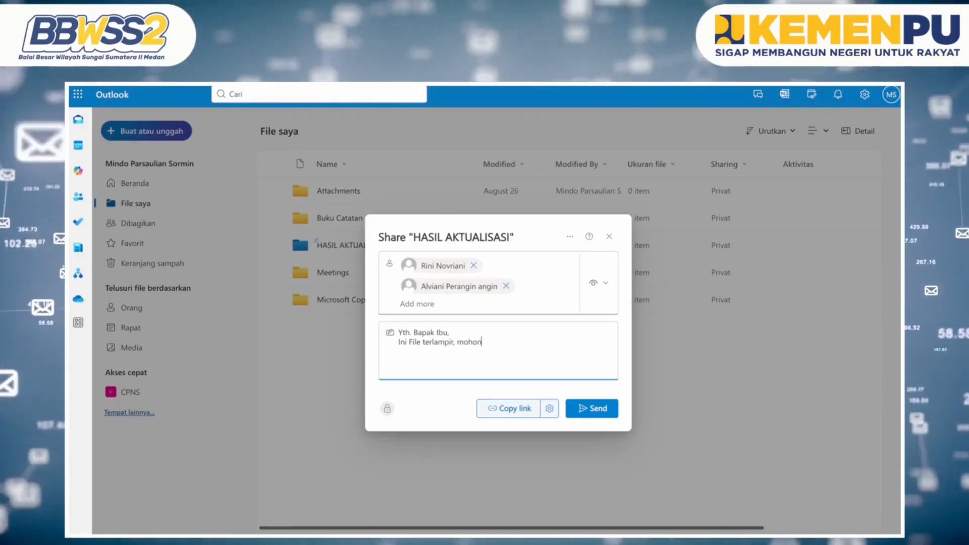
pyautogui.write(' di revisi')
pyautogui.press('Return')
pyautogui.press('Return')
pyautogui.write('Ter')
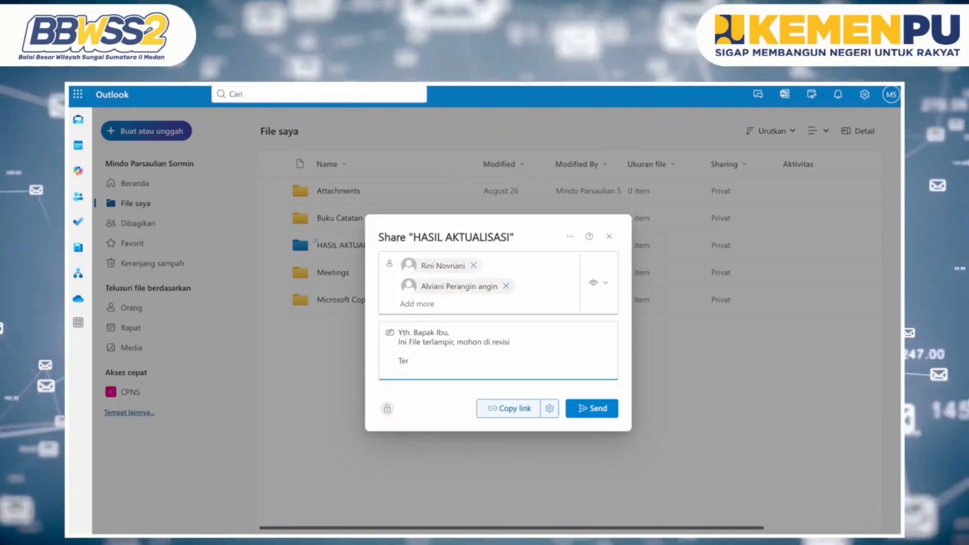
pyautogui.write('imakasih')
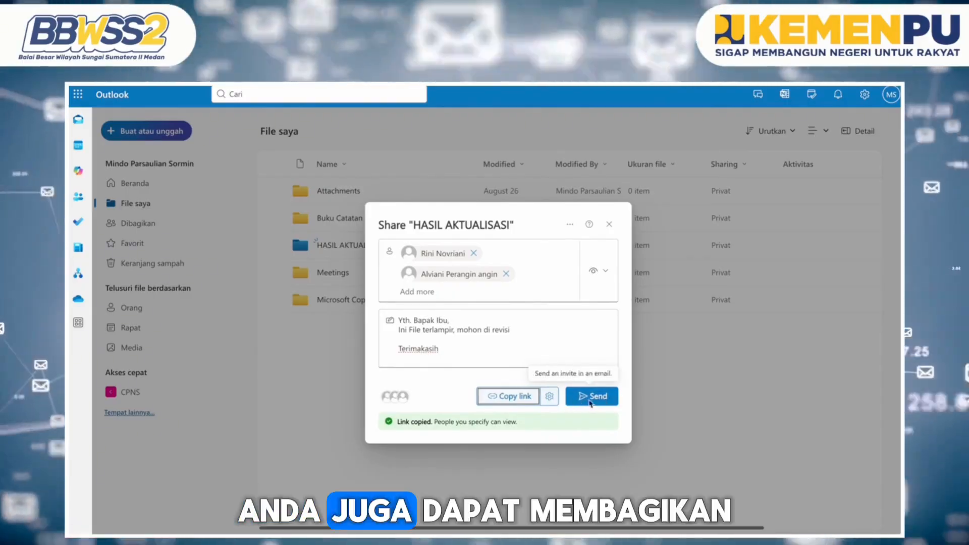
# Try the audience options in the folder's link settings, settle on People you choose, and set the permission to Can't download.
pyautogui.click(550, 397)
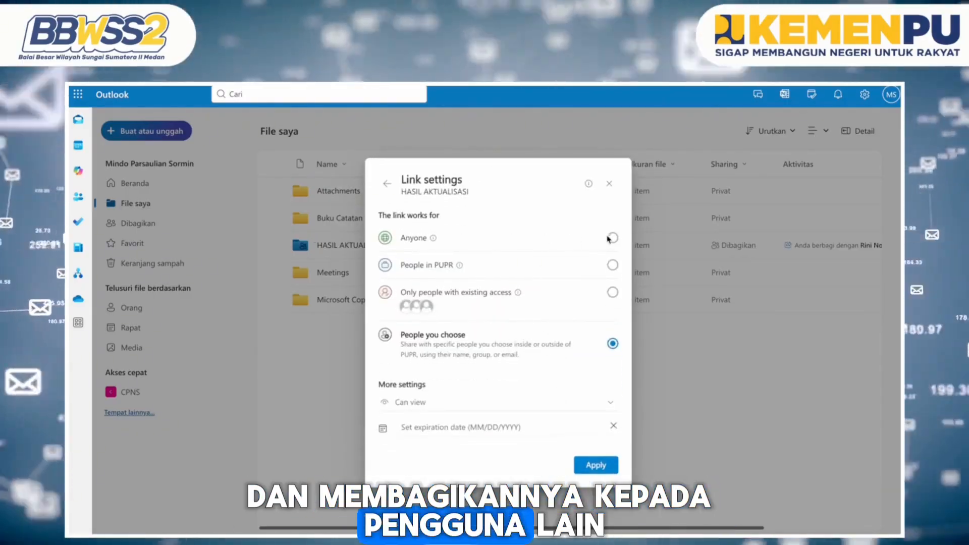
pyautogui.click(612, 237)
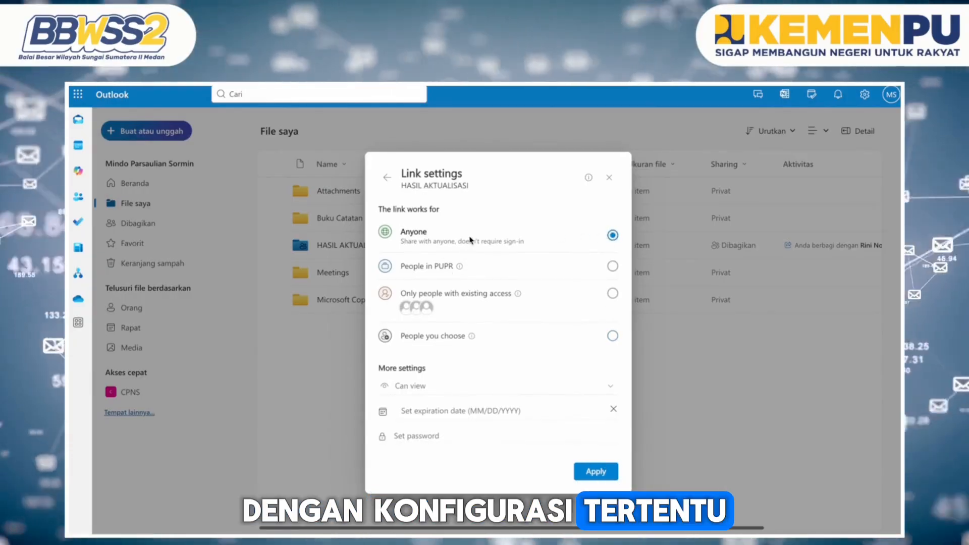
pyautogui.click(588, 270)
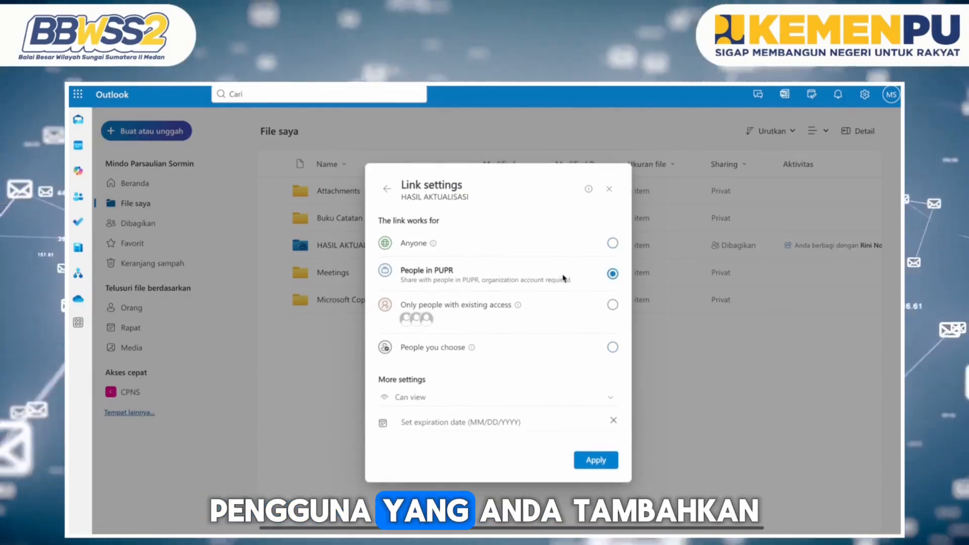
pyautogui.click(612, 304)
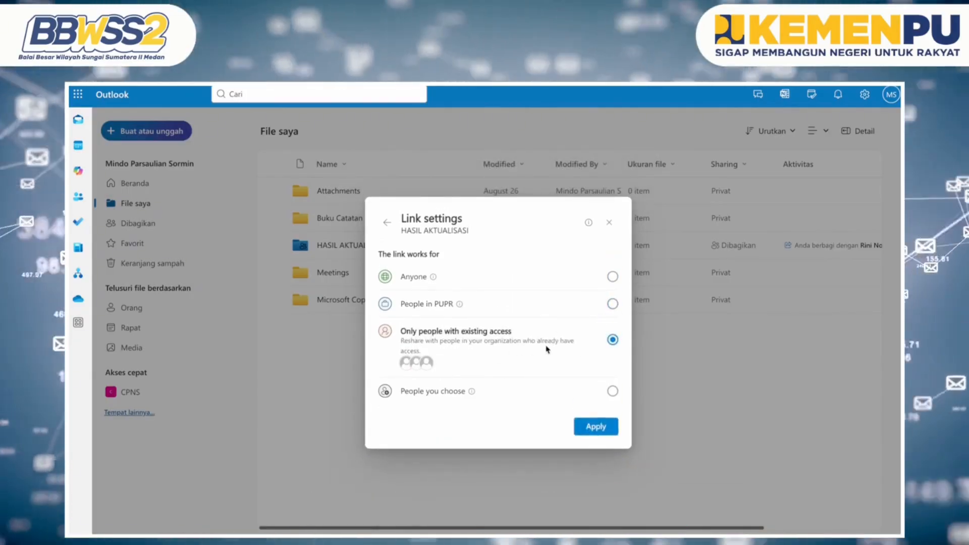
pyautogui.click(612, 392)
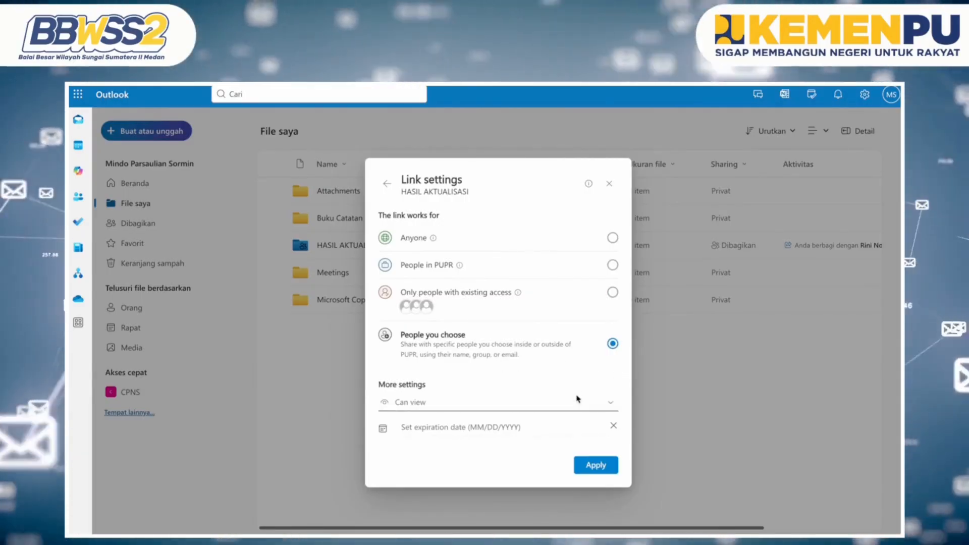
pyautogui.click(580, 405)
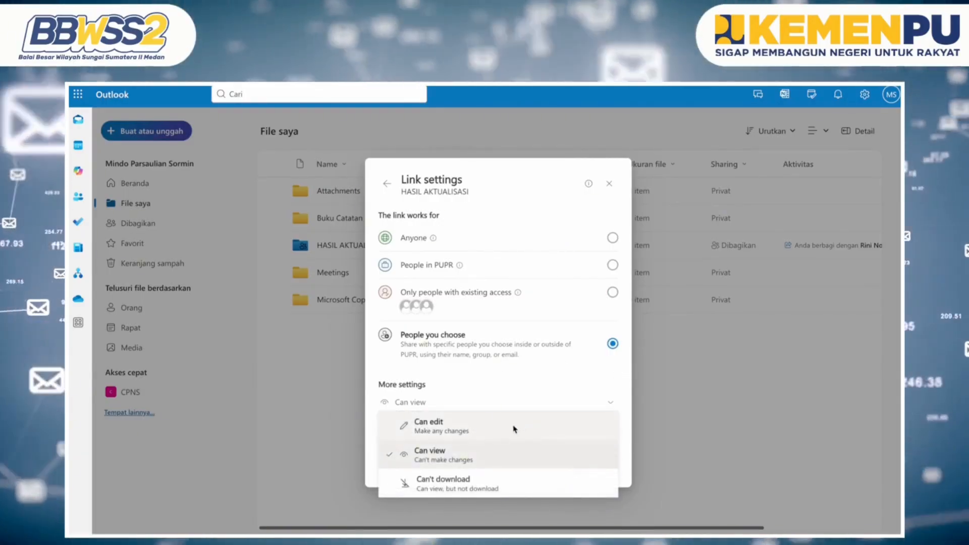
pyautogui.click(496, 489)
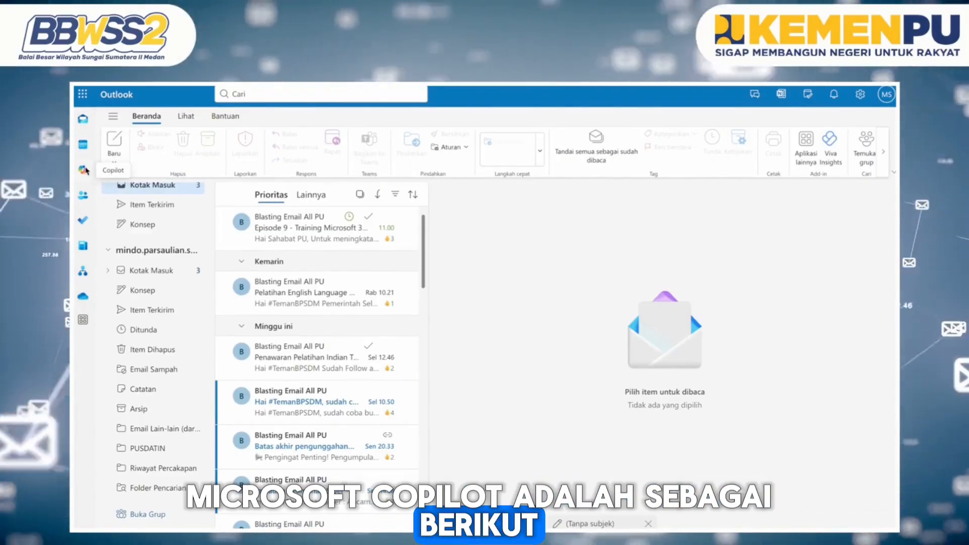
# Open Copilot, look through its suggested prompts and start the "Ringkas email" prompt.
pyautogui.click(84, 169)
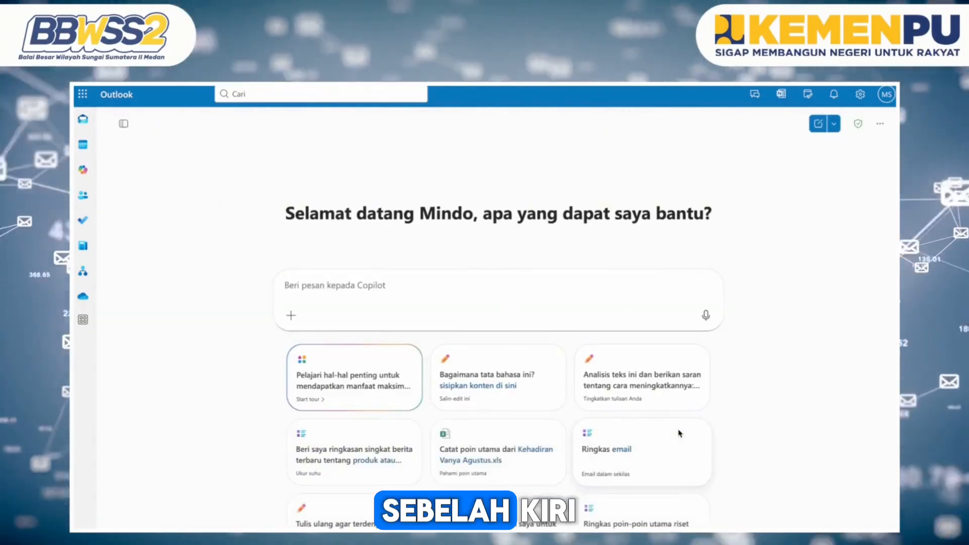
pyautogui.scroll(-2, 680, 433)
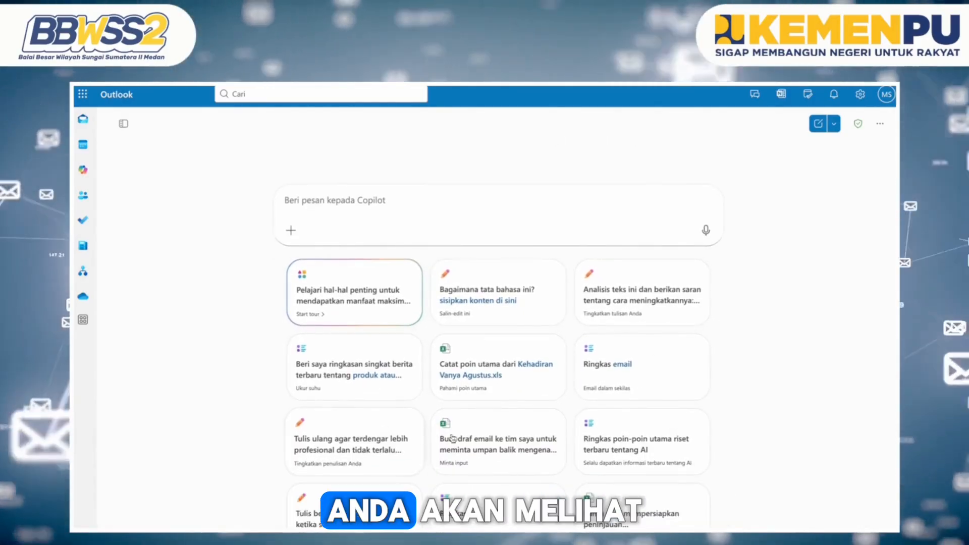
pyautogui.scroll(-2, 626, 460)
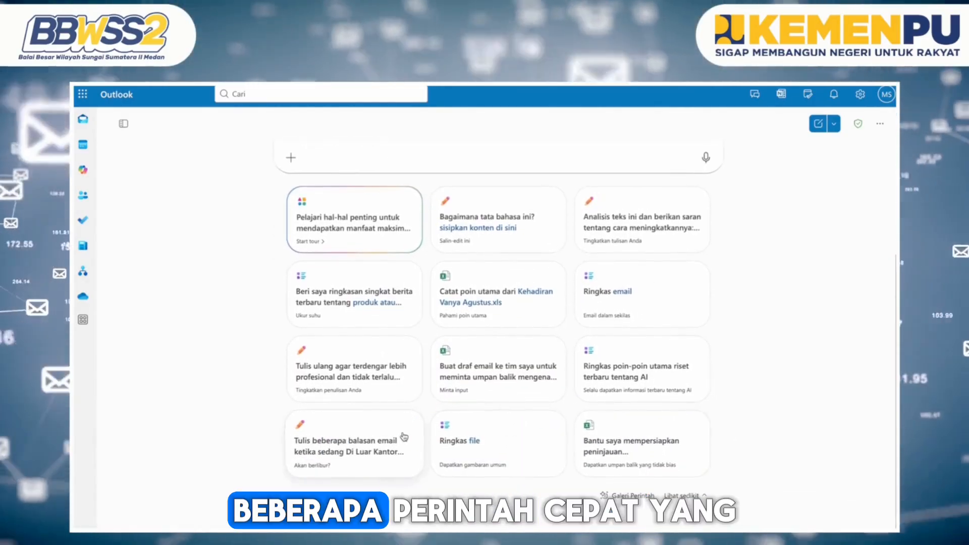
pyautogui.scroll(2, 570, 426)
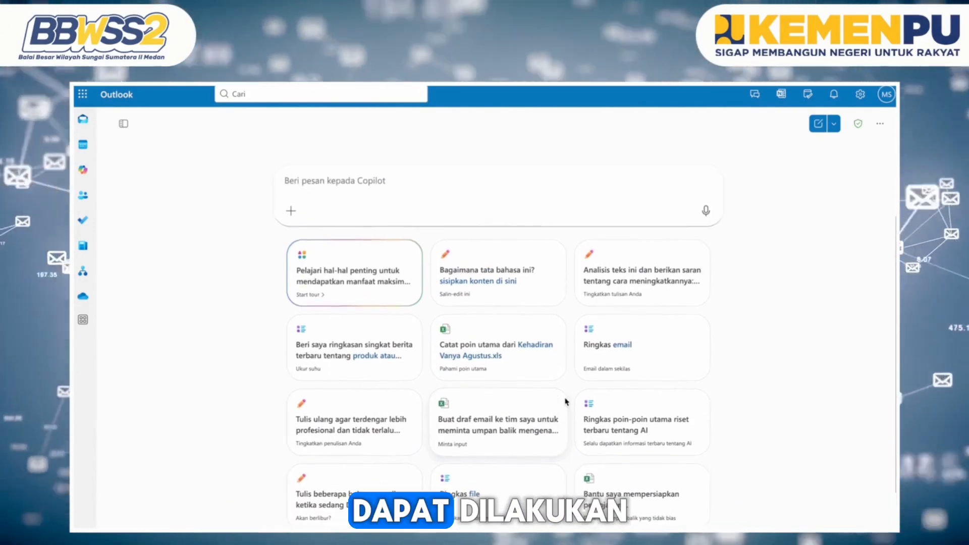
pyautogui.click(624, 350)
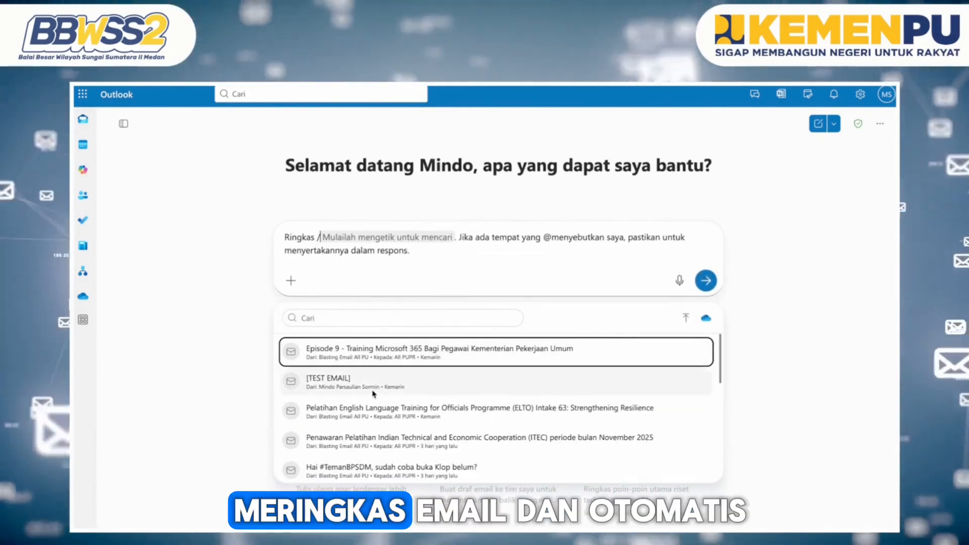
# Have Copilot summarize the email "Pelatihan English Language Training for Officials Programme (ELTO) Intake 63: Strengthening Resilience", and request the follow-up "Buat ringkasan dalam format laporan".
pyautogui.scroll(-2, 372, 396)
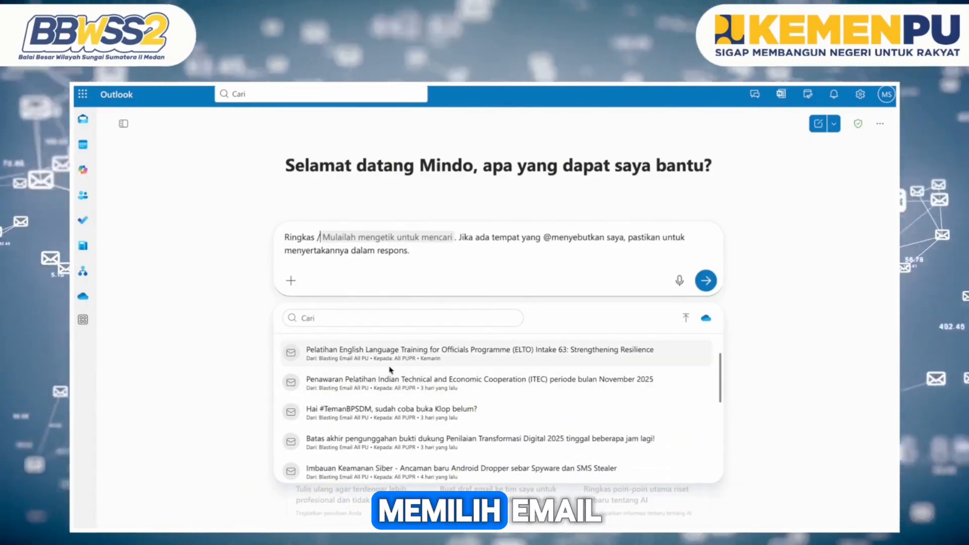
pyautogui.click(399, 368)
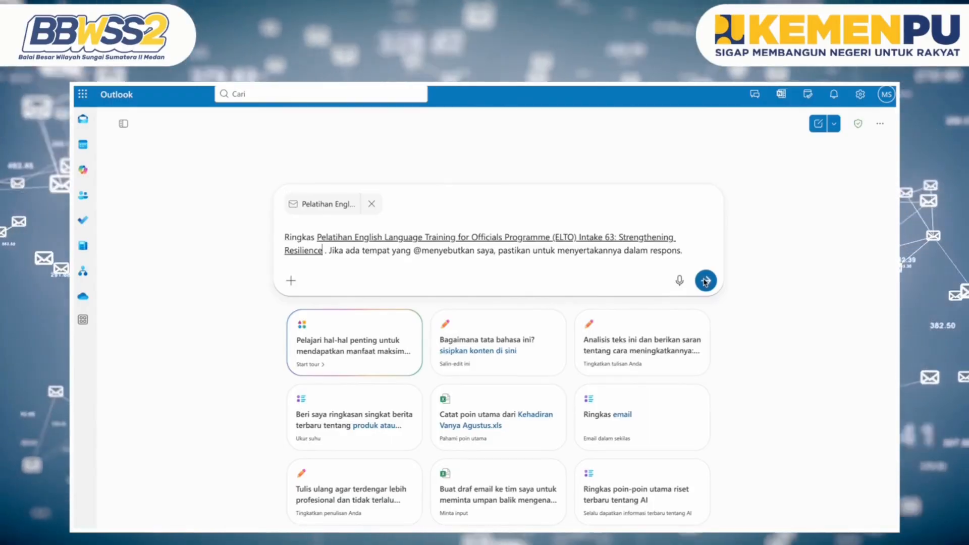
pyautogui.click(706, 281)
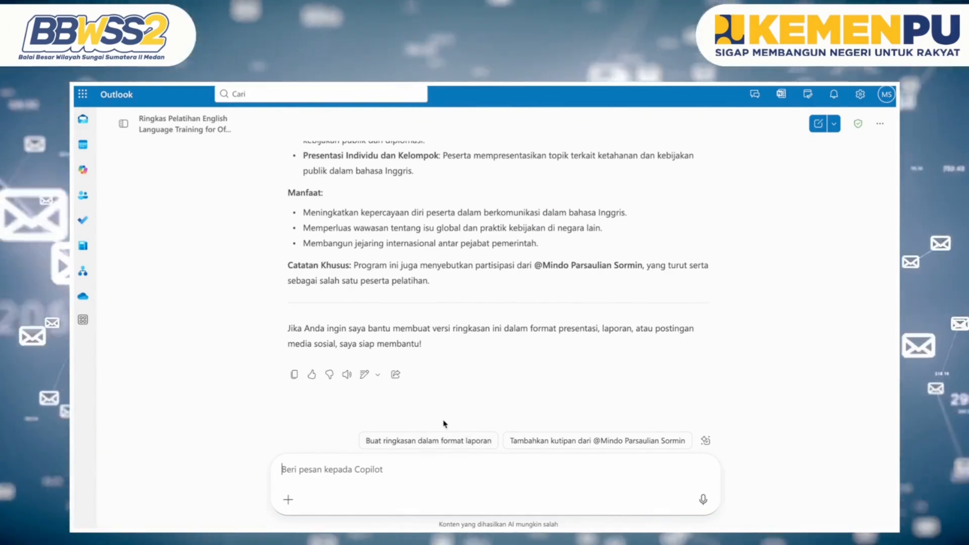
pyautogui.click(428, 442)
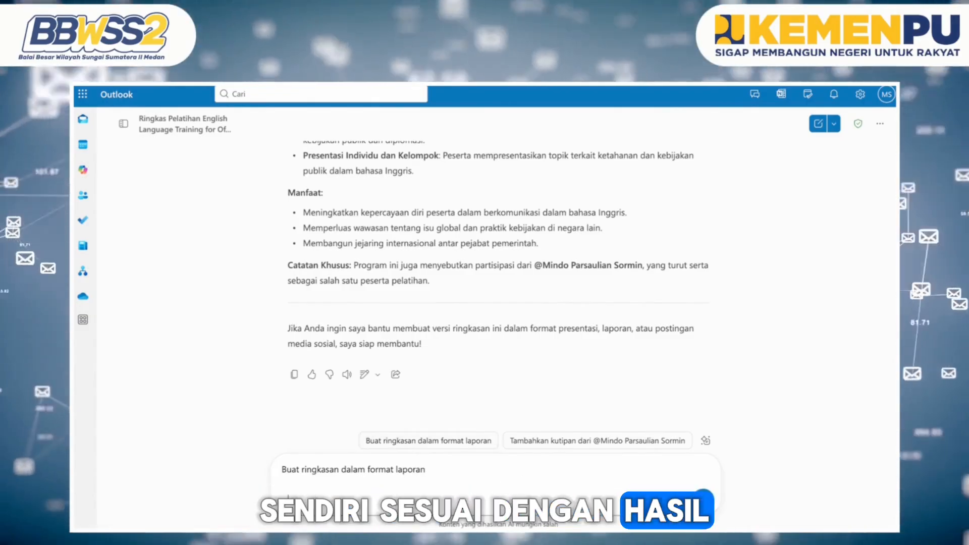
pyautogui.press('Return')
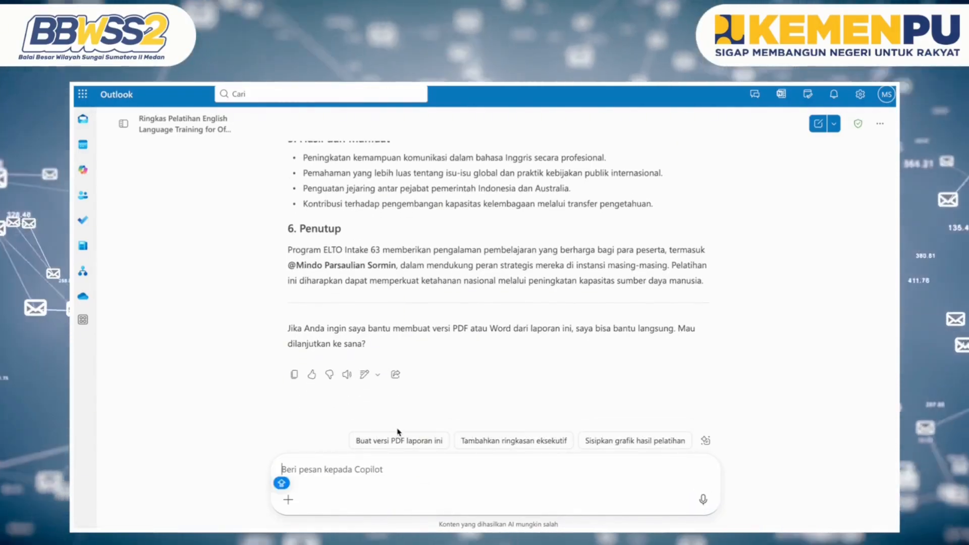
# Send Copilot the prompt "Buat draft email yang akan dikirimkan kepada Instansi Pemerintah SUMUT terkait program Transformasi Digital".
pyautogui.write('Bau')
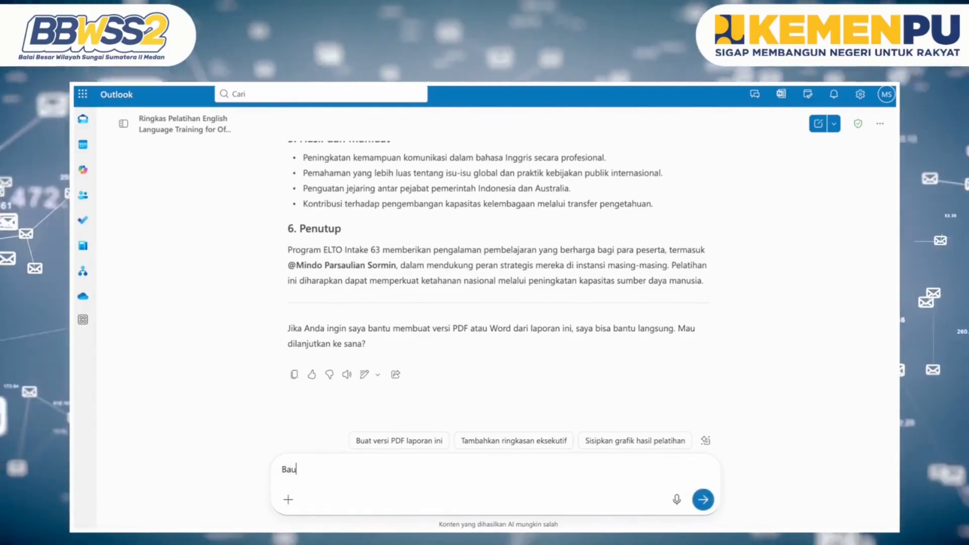
pyautogui.press('BackSpace')
pyautogui.press('BackSpace')
pyautogui.write('uat d')
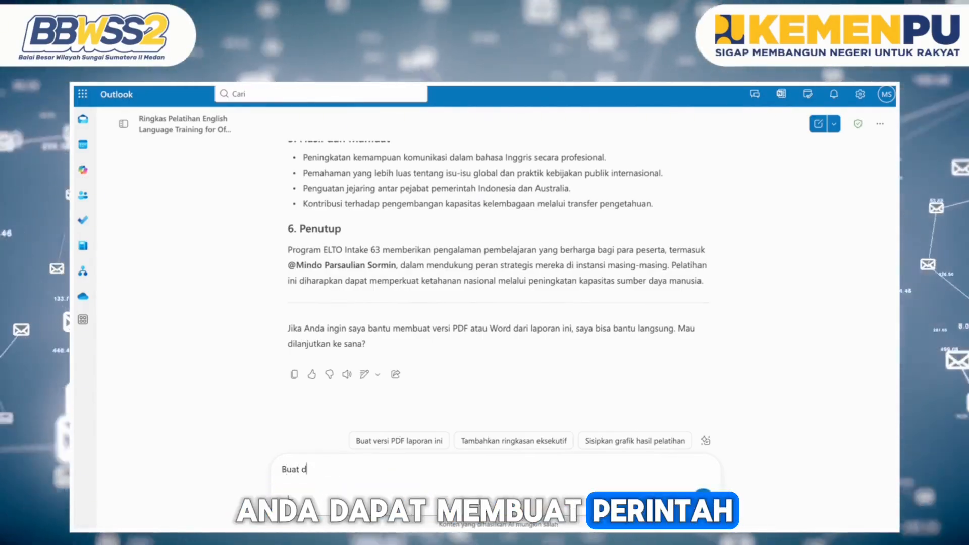
pyautogui.write('raft email ')
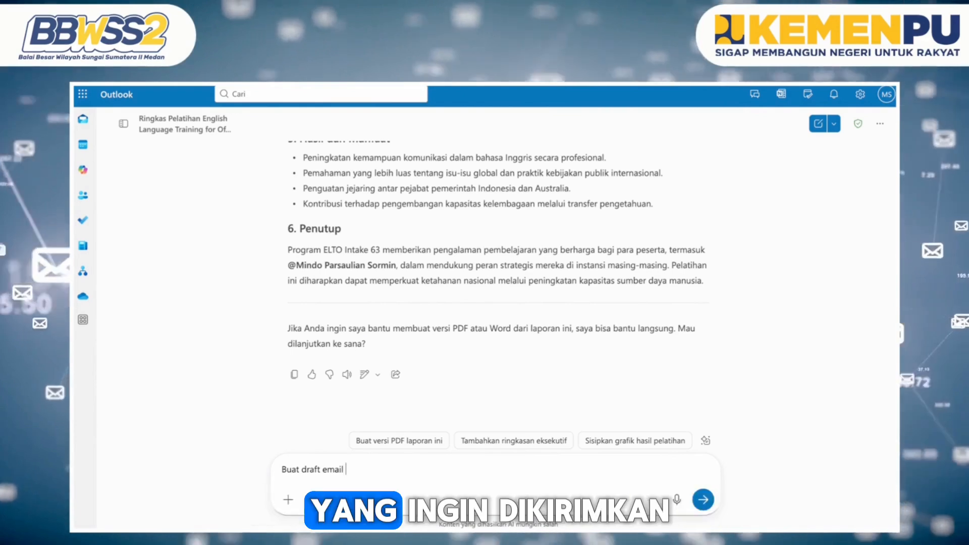
pyautogui.write('yang akan dikirim')
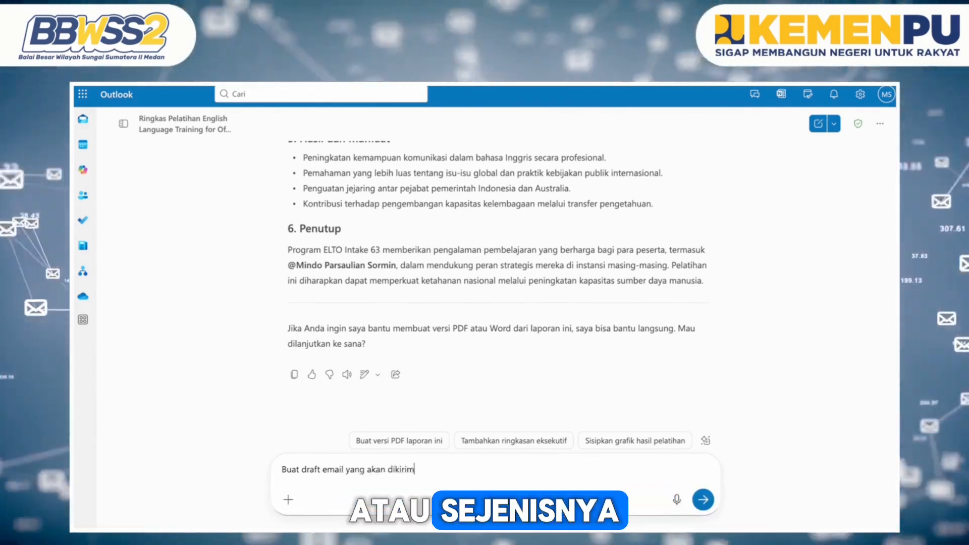
pyautogui.write('kan kepada')
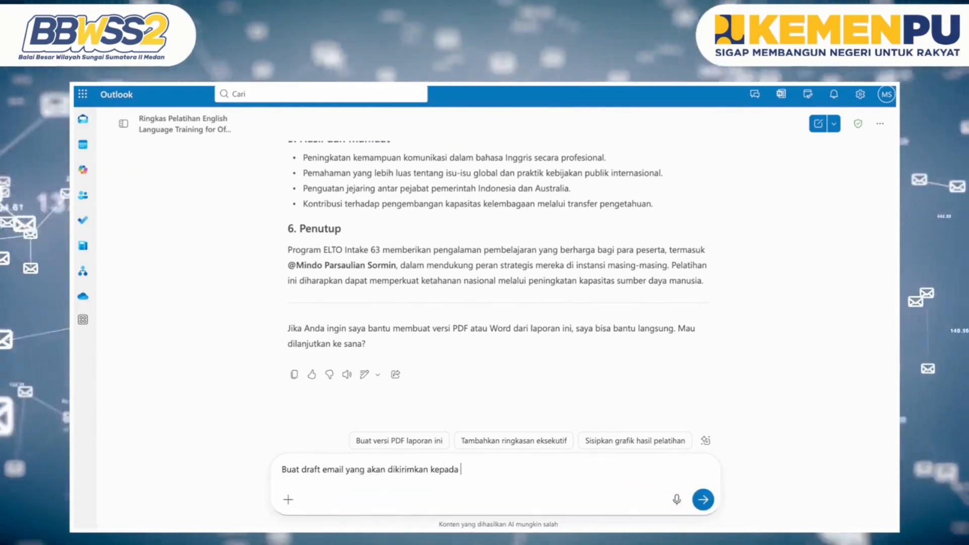
pyautogui.write(' In')
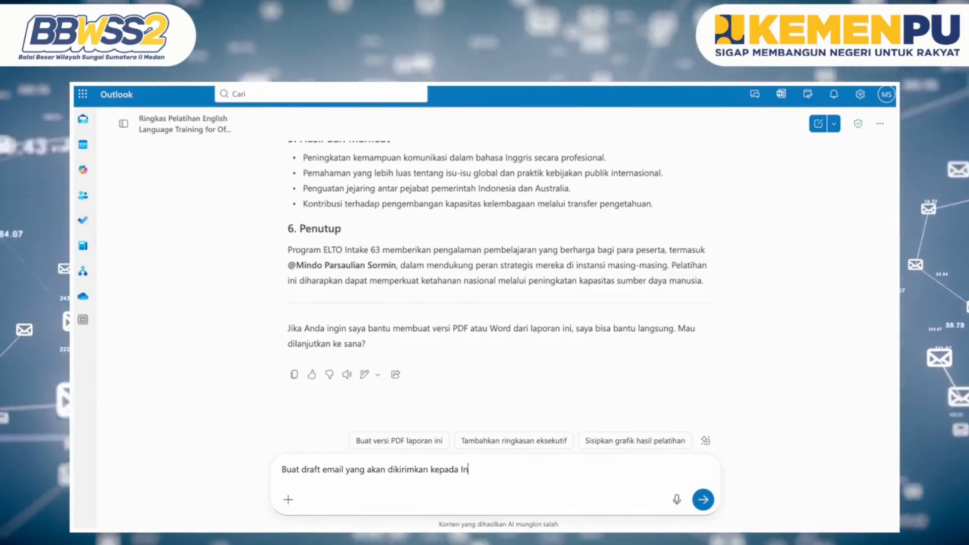
pyautogui.write('stas')
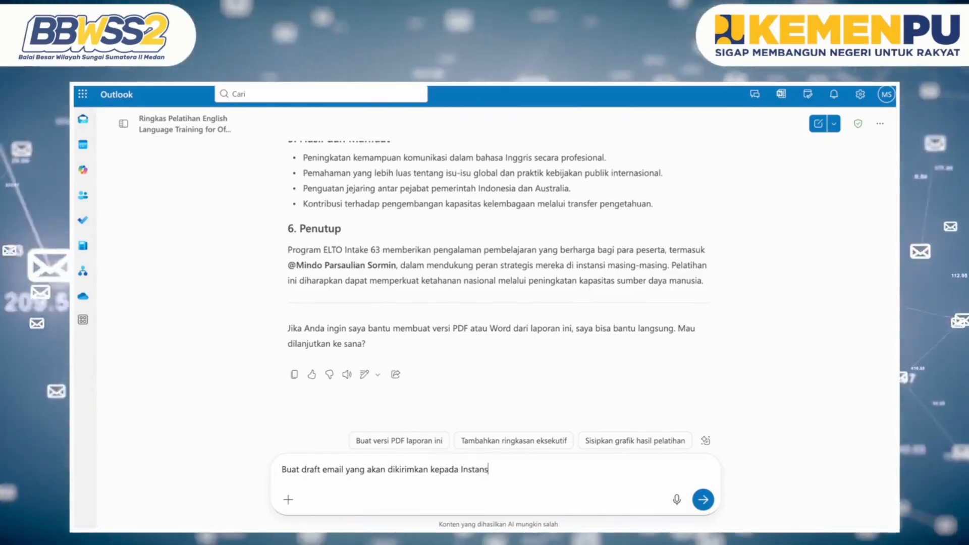
pyautogui.write('i')
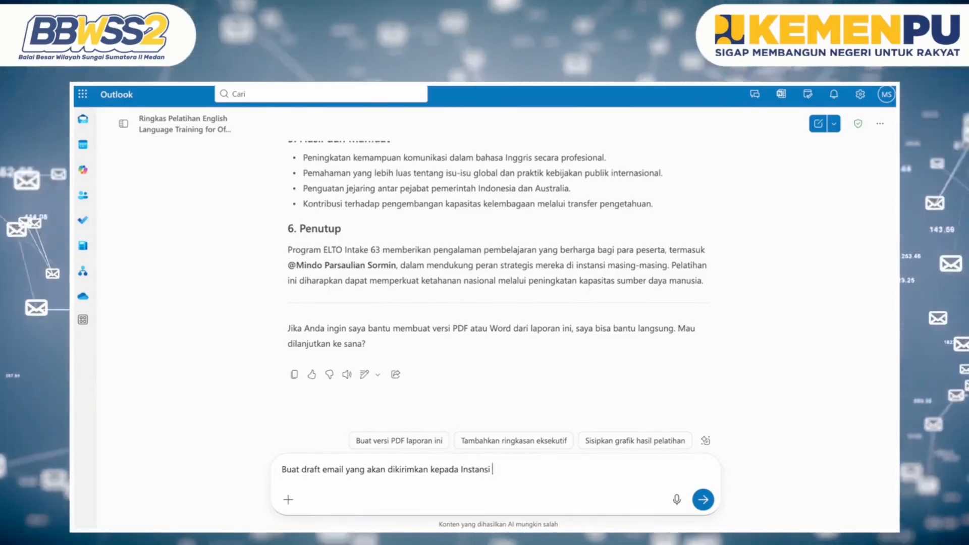
pyautogui.write('i pemerintah ')
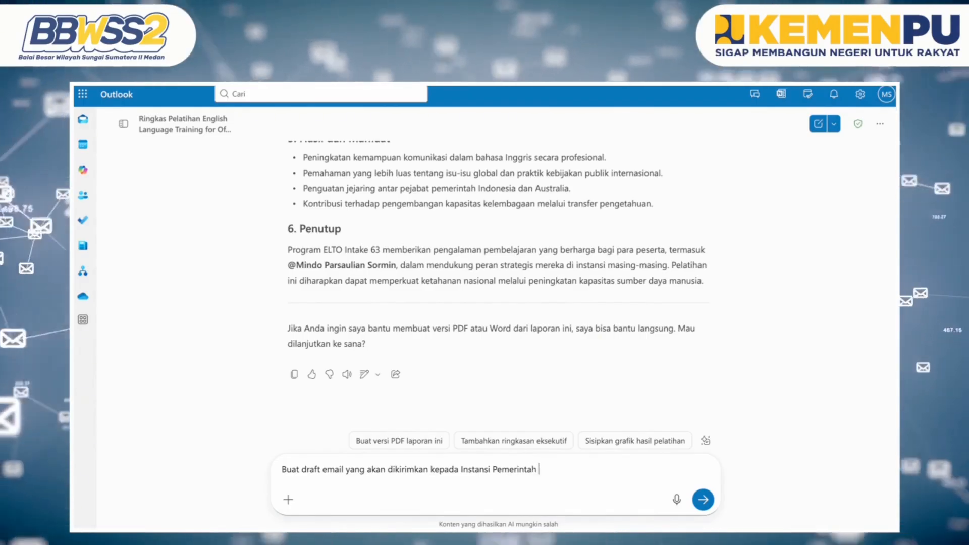
pyautogui.write('SUM')
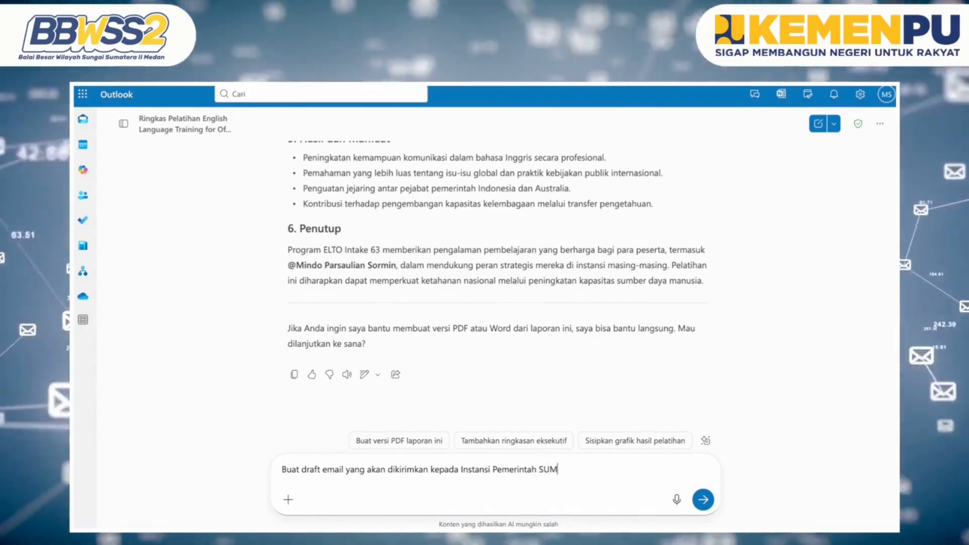
pyautogui.write('UT terkait prg')
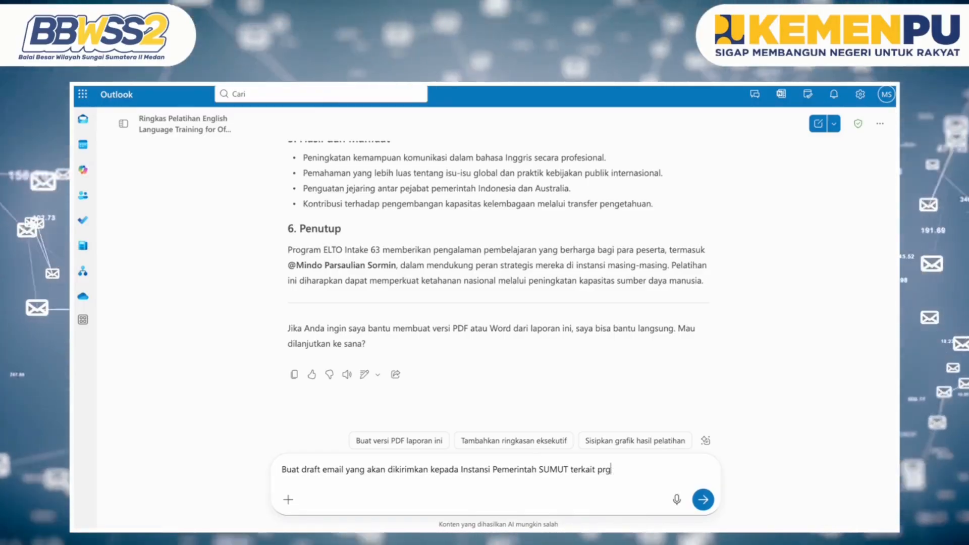
pyautogui.press('BackSpace')
pyautogui.write('ogram T')
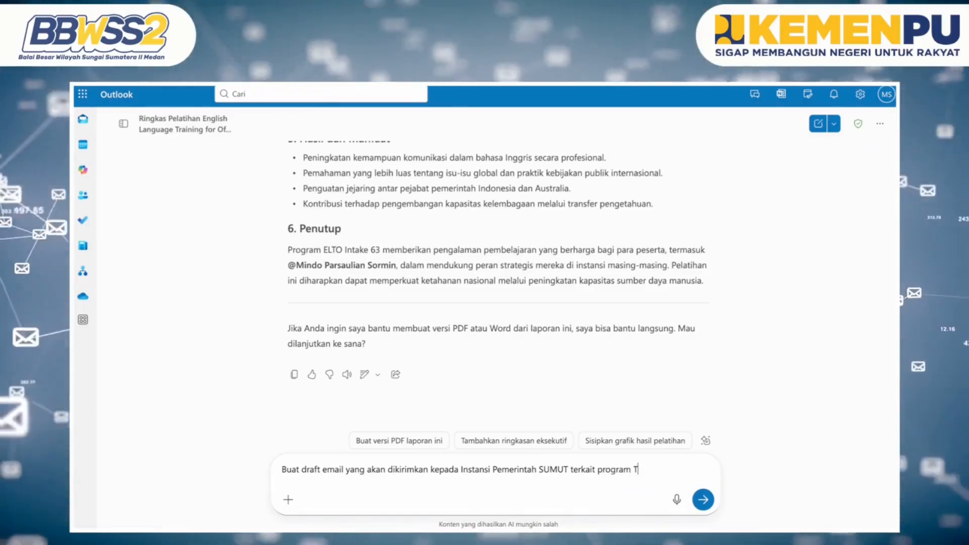
pyautogui.write('ransform')
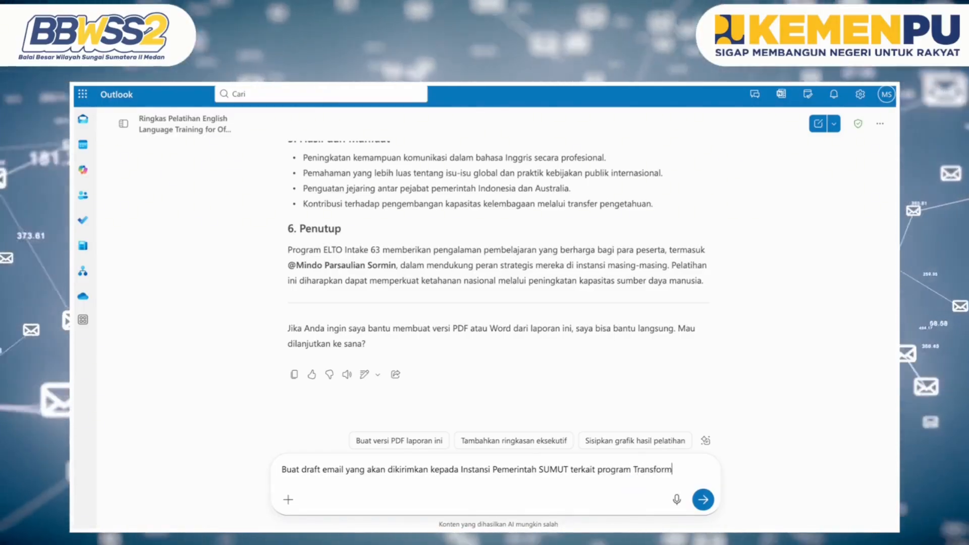
pyautogui.write('asi Digital')
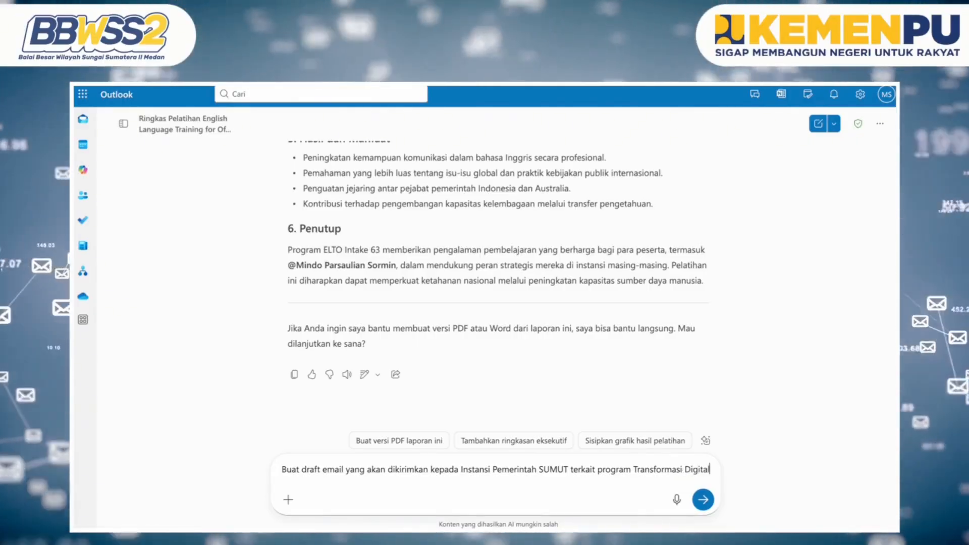
pyautogui.press('Return')
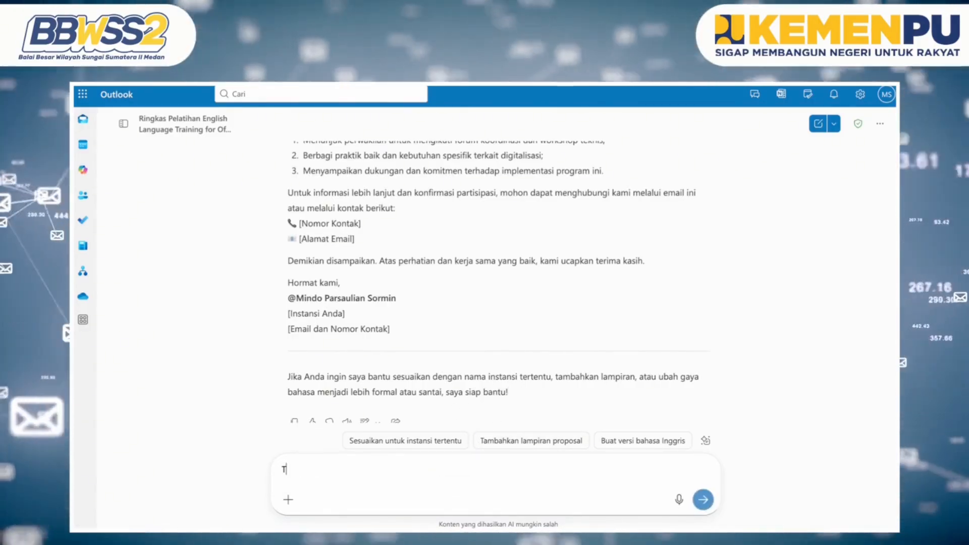
# Send Copilot the prompt "Tolong cari biografi dari Menteri PU periode saat ini".
pyautogui.write('ong cari biografi dari')
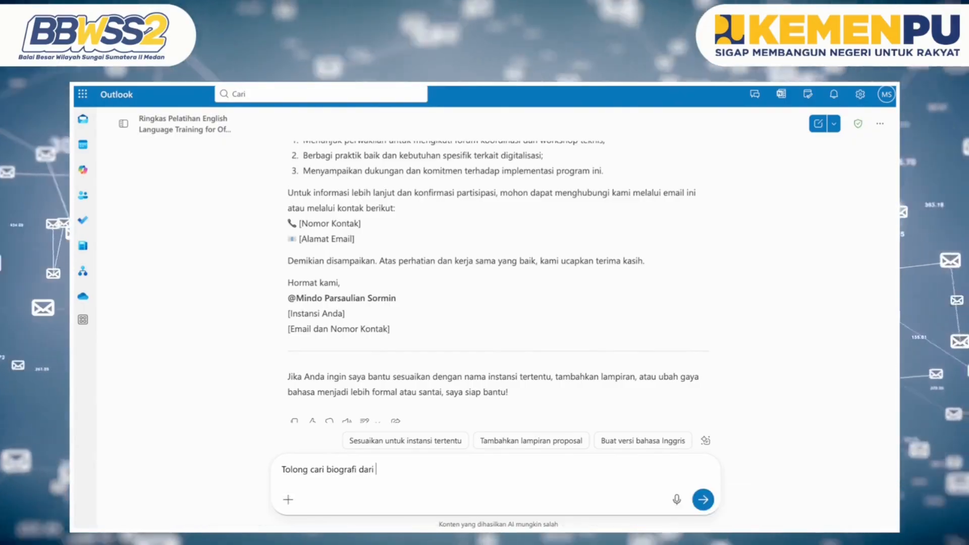
pyautogui.write('Menteri PU periode saat ini')
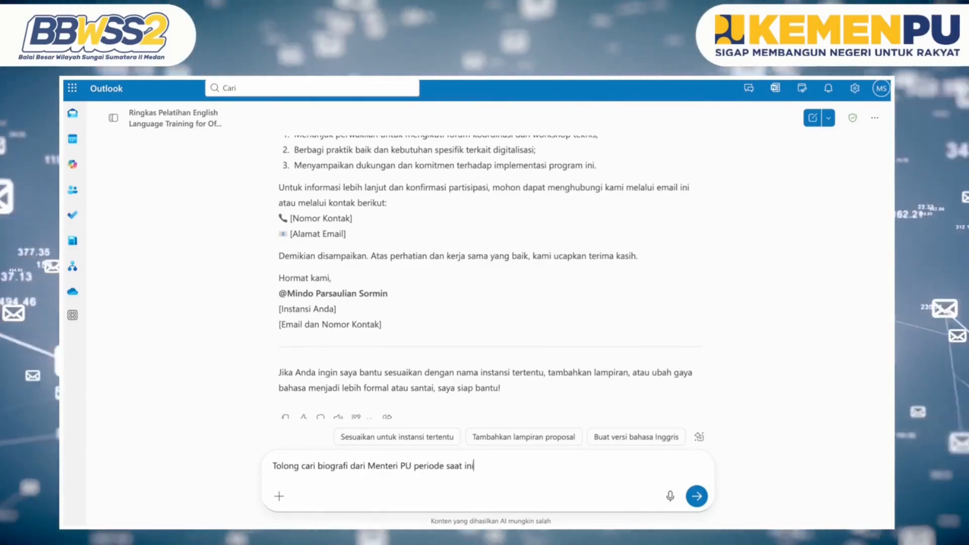
pyautogui.press('Return')
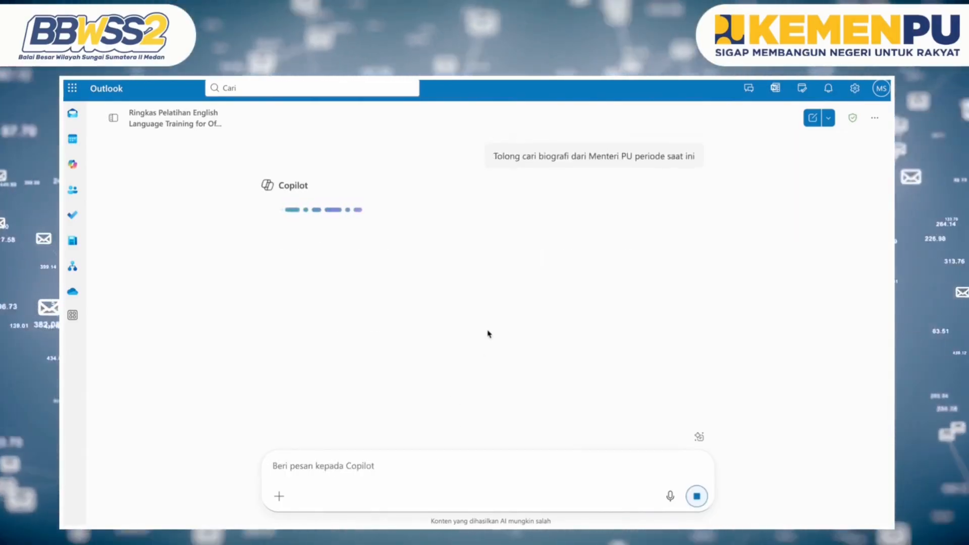